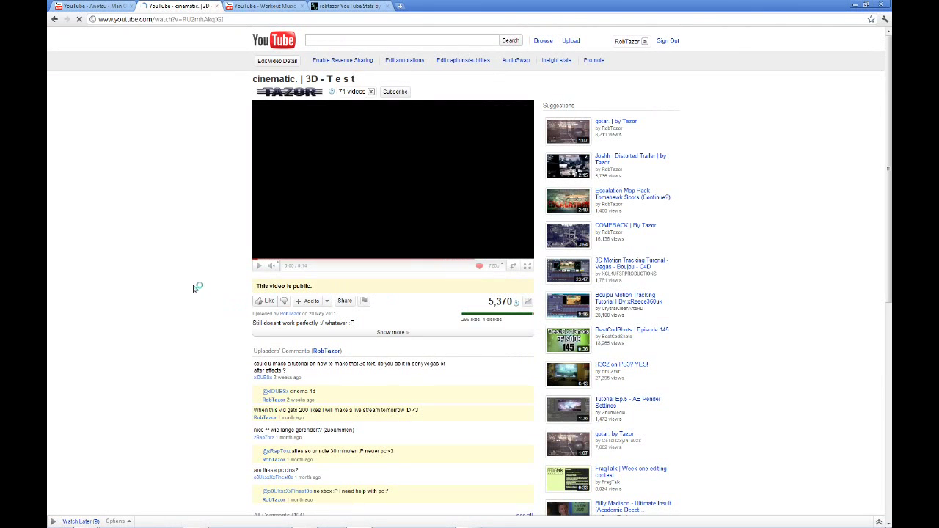
- Play the "cinematic. | 3D - Test" video and jump back to examine the 3D text placed in the scene
{"action": "left_click", "coordinate": [318, 225]}
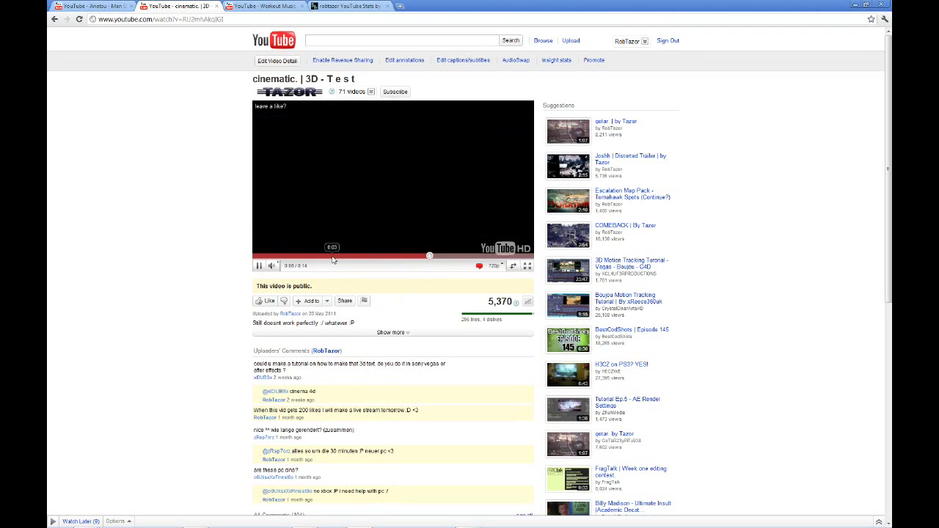
{"action": "left_click", "coordinate": [322, 255]}
{"action": "left_click", "coordinate": [319, 184]}
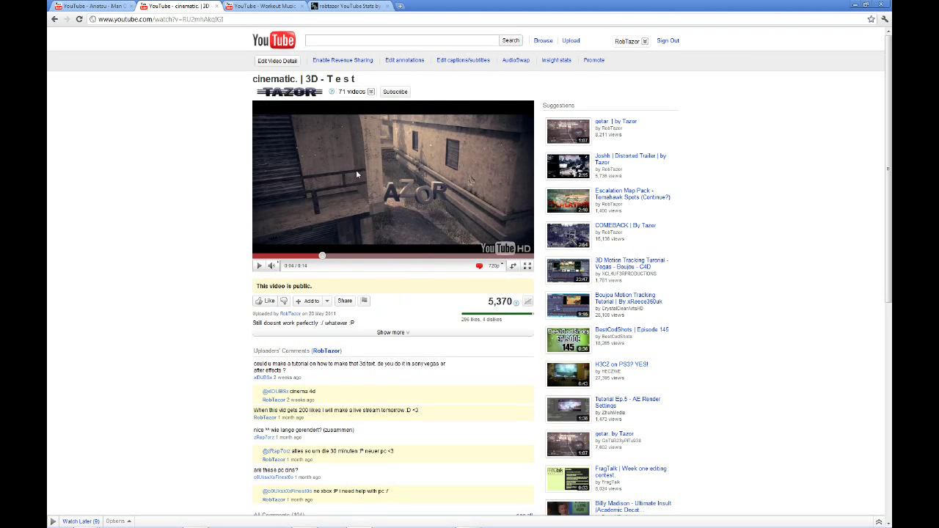
{"action": "left_click", "coordinate": [358, 200]}
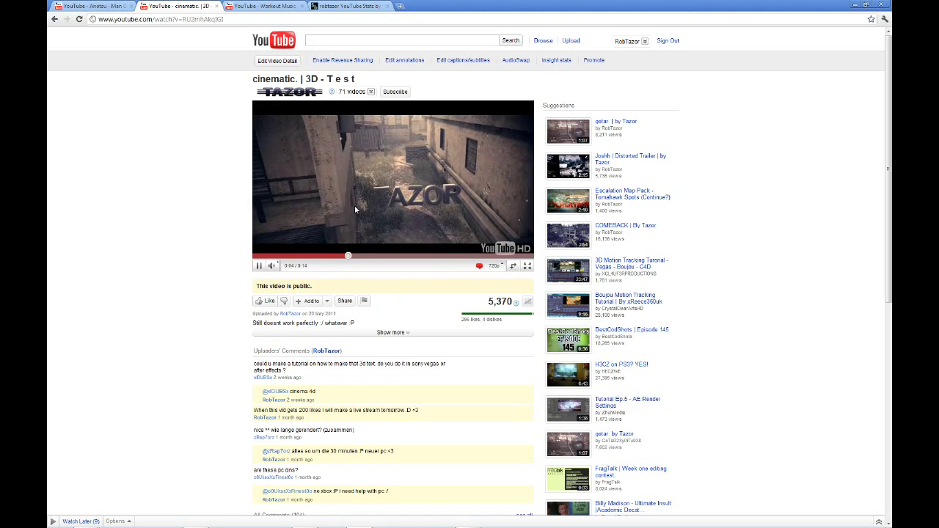
{"action": "left_click", "coordinate": [360, 201]}
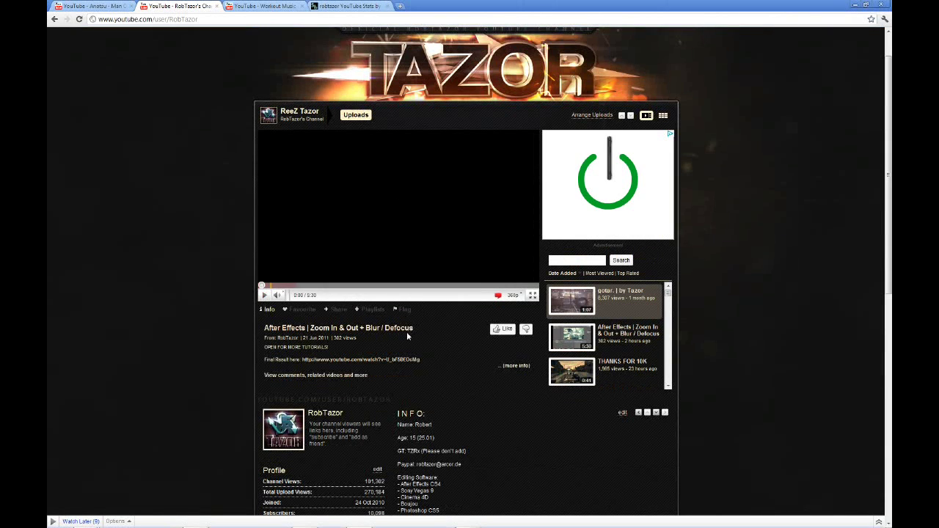
- Look through the channel page's featured video and info section, including the list of editing software
{"action": "scroll", "coordinate": [433, 343], "scroll_direction": "down", "scroll_amount": 1}
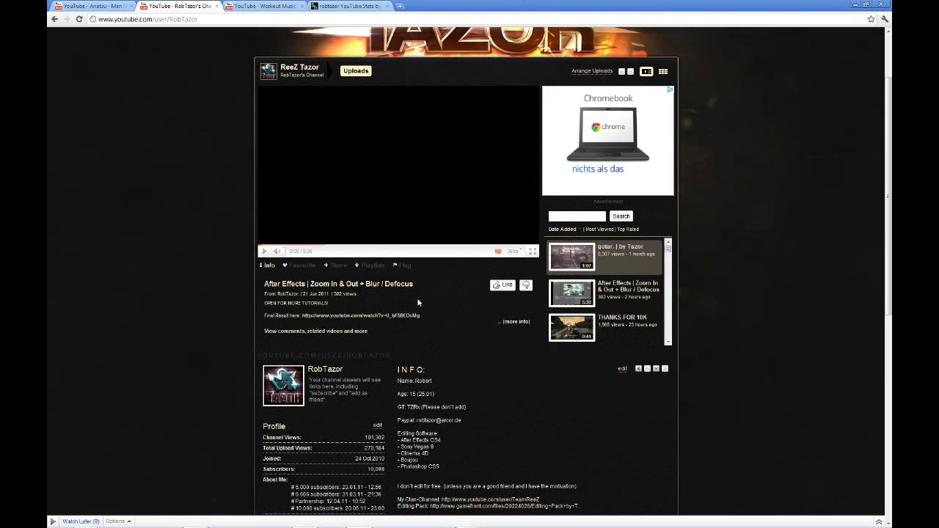
{"action": "scroll", "coordinate": [430, 290], "scroll_direction": "down", "scroll_amount": 3}
{"action": "scroll", "coordinate": [450, 335], "scroll_direction": "up", "scroll_amount": 5}
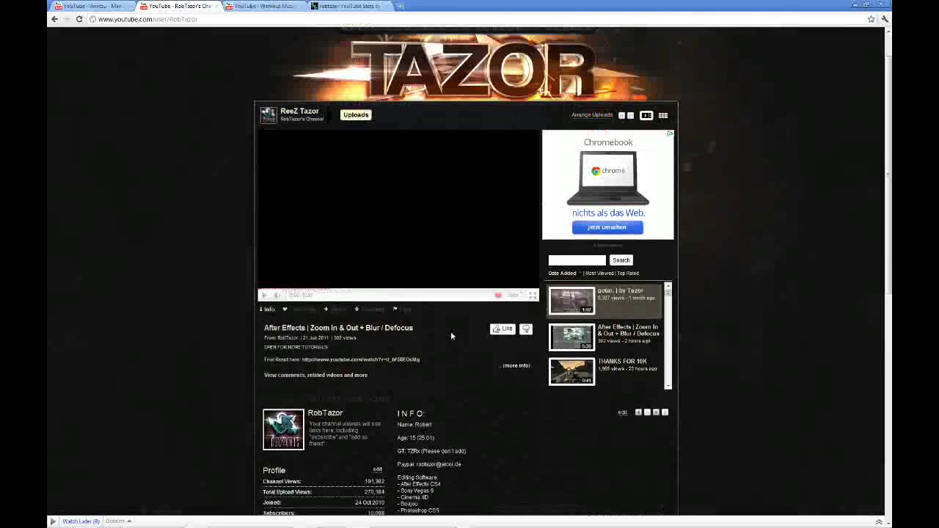
{"action": "scroll", "coordinate": [455, 330], "scroll_direction": "up", "scroll_amount": 2}
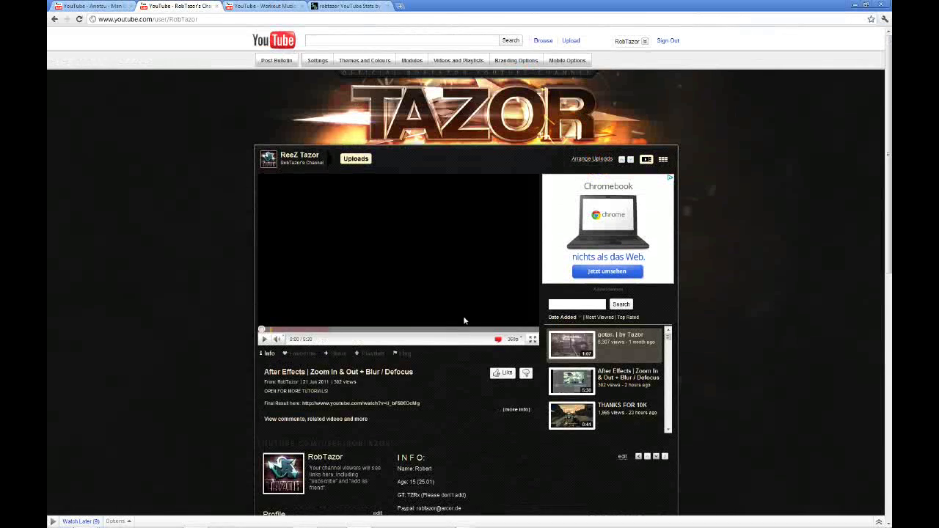
- Switch to After Effects, fit the Untitled composition in the viewer and scrub through its footage
{"action": "left_click", "coordinate": [850, 6]}
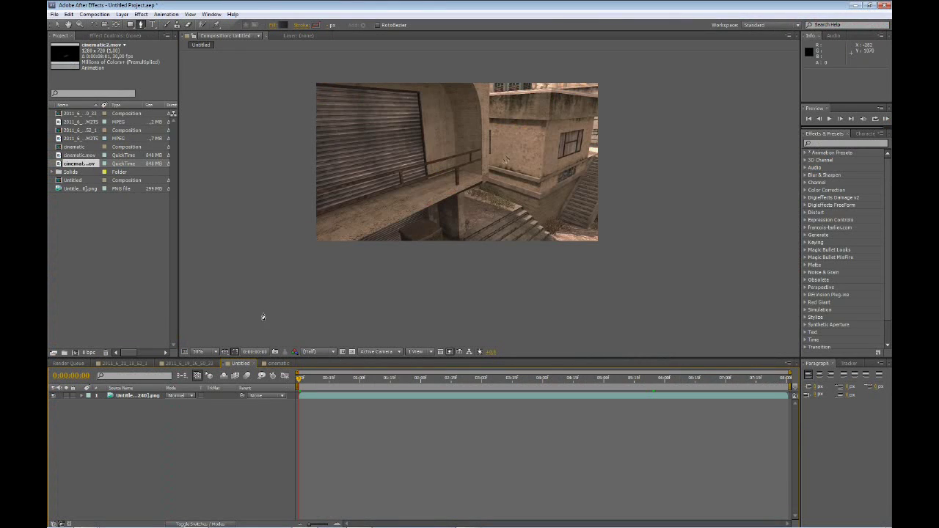
{"action": "left_click", "coordinate": [210, 354]}
{"action": "left_click", "coordinate": [210, 362]}
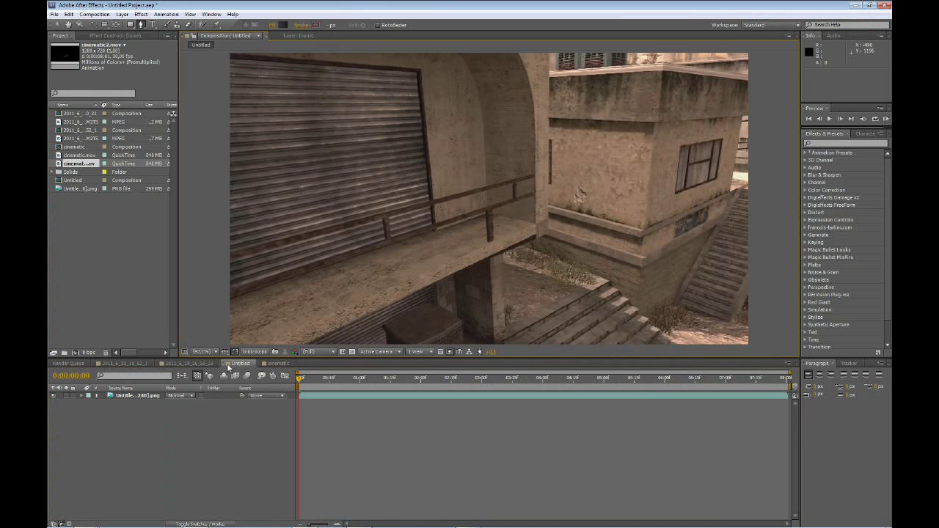
{"action": "left_click_drag", "start_coordinate": [300, 379], "coordinate": [600, 379]}
{"action": "left_click_drag", "start_coordinate": [673, 377], "coordinate": [234, 402]}
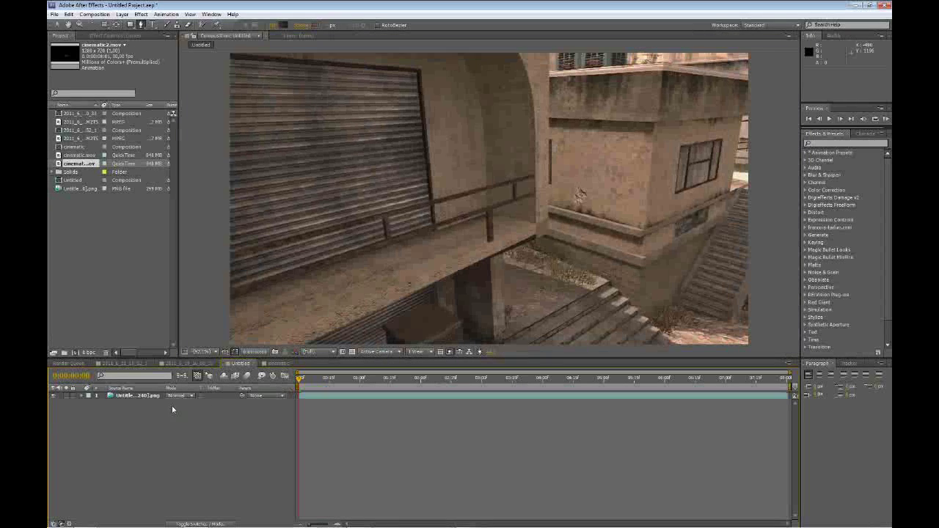
{"action": "left_click", "coordinate": [107, 15]}
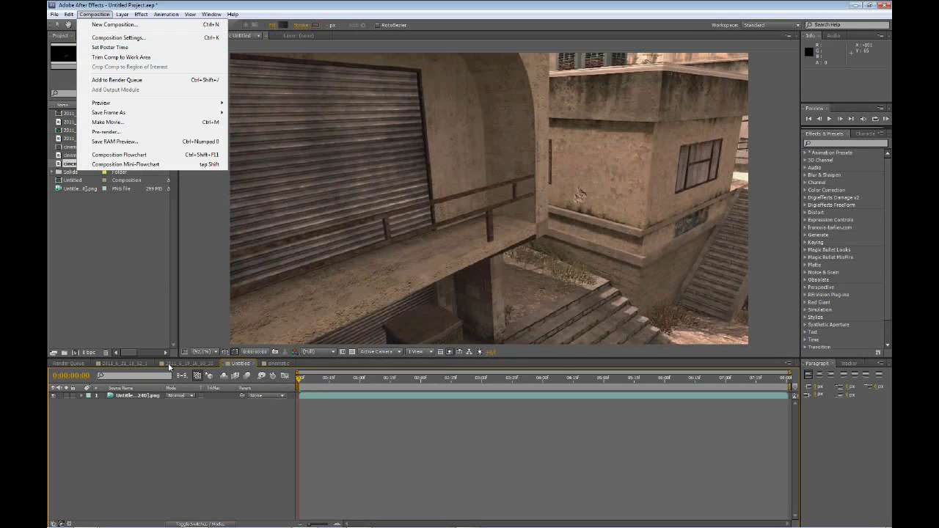
{"action": "left_click", "coordinate": [160, 450]}
{"action": "mouse_move", "coordinate": [212, 521]}
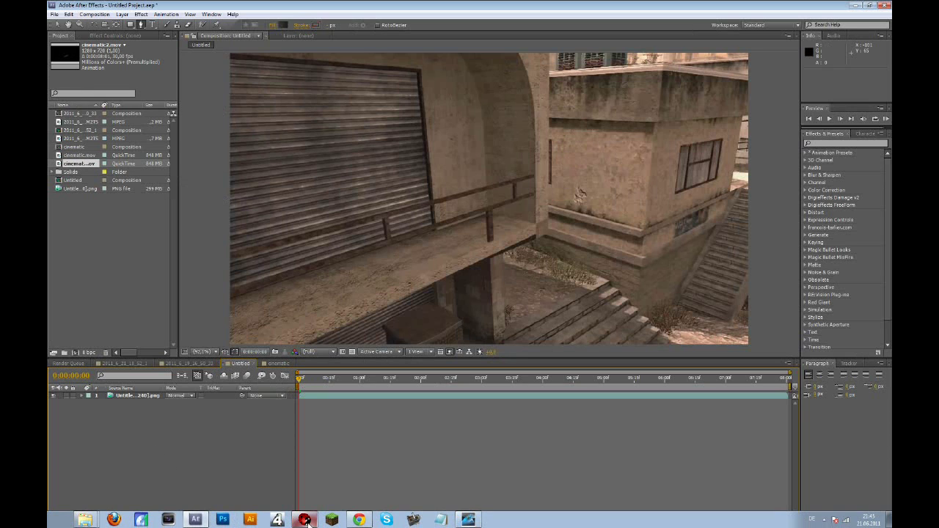
{"action": "left_click", "coordinate": [305, 520]}
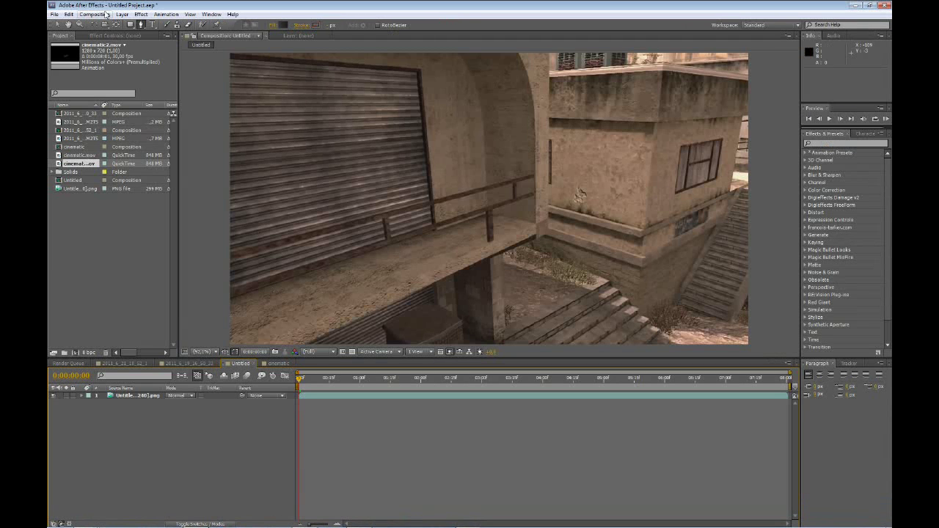
- Check the frame rate in the Untitled composition's settings and preview the opening frames of the clip
{"action": "left_click", "coordinate": [96, 14]}
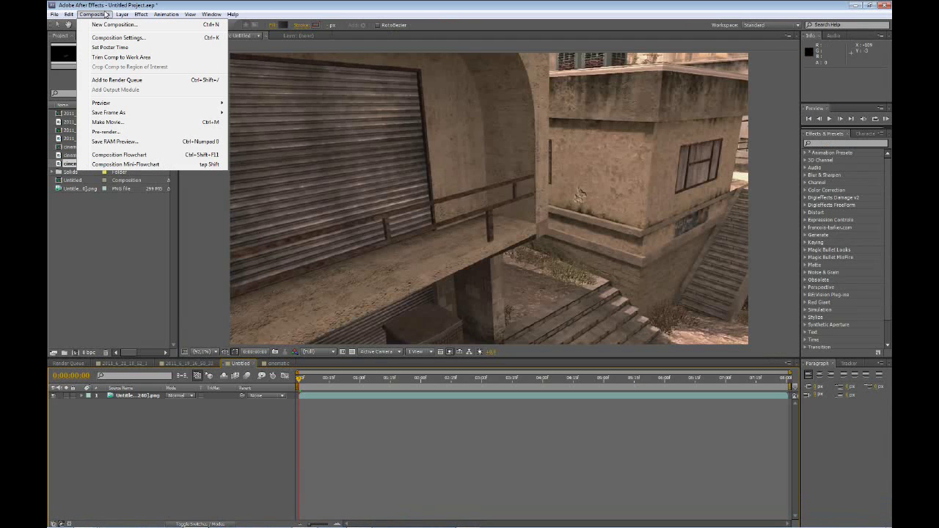
{"action": "left_click", "coordinate": [134, 37]}
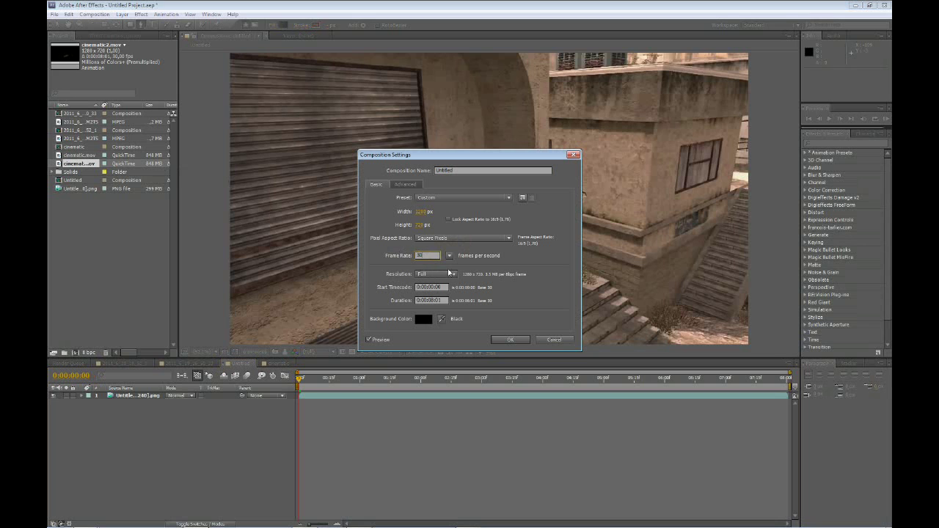
{"action": "left_click", "coordinate": [506, 340]}
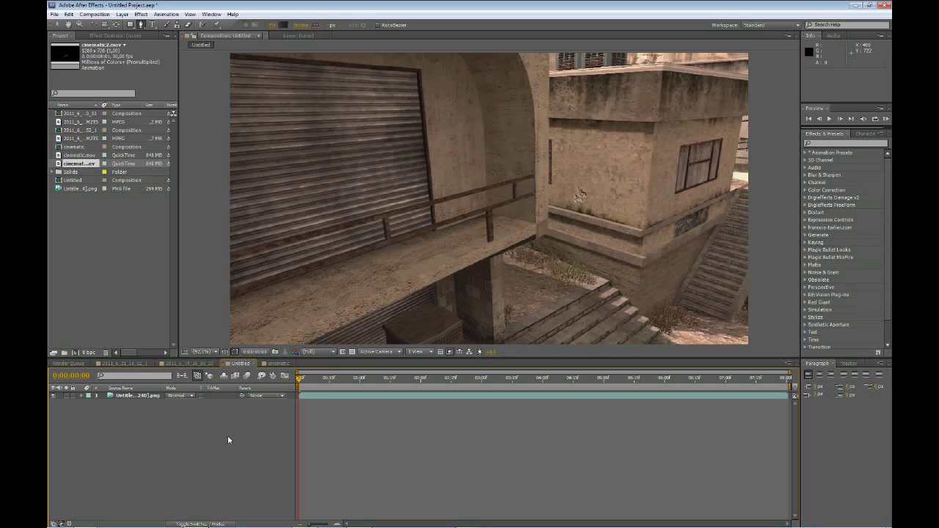
{"action": "left_click", "coordinate": [321, 379]}
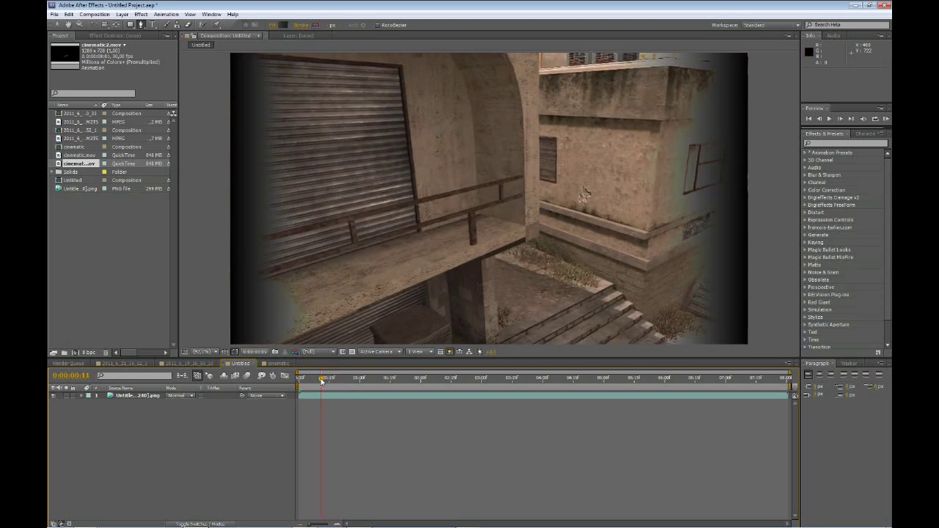
{"action": "left_click_drag", "start_coordinate": [320, 378], "coordinate": [306, 378]}
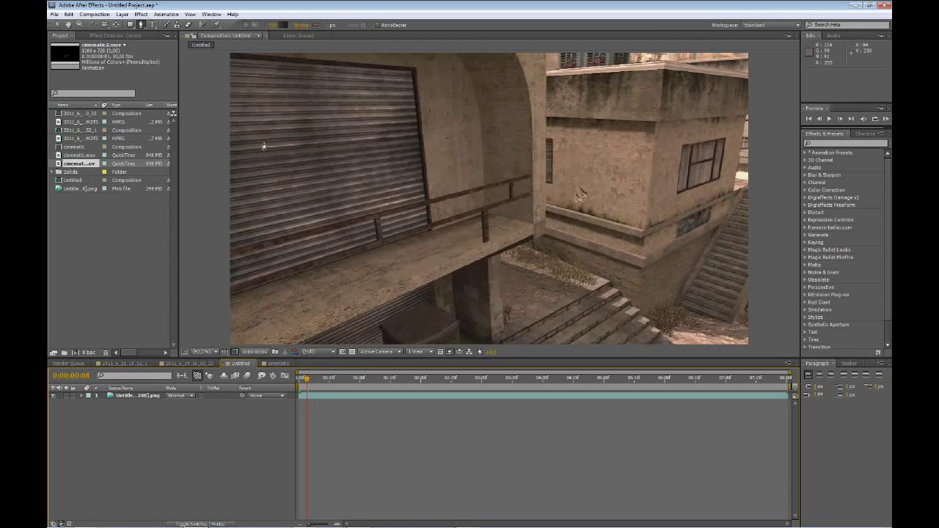
- Add the Untitled composition to the render queue with PNG Sequence output and accept Best quality, Full resolution render settings
{"action": "left_click", "coordinate": [105, 16]}
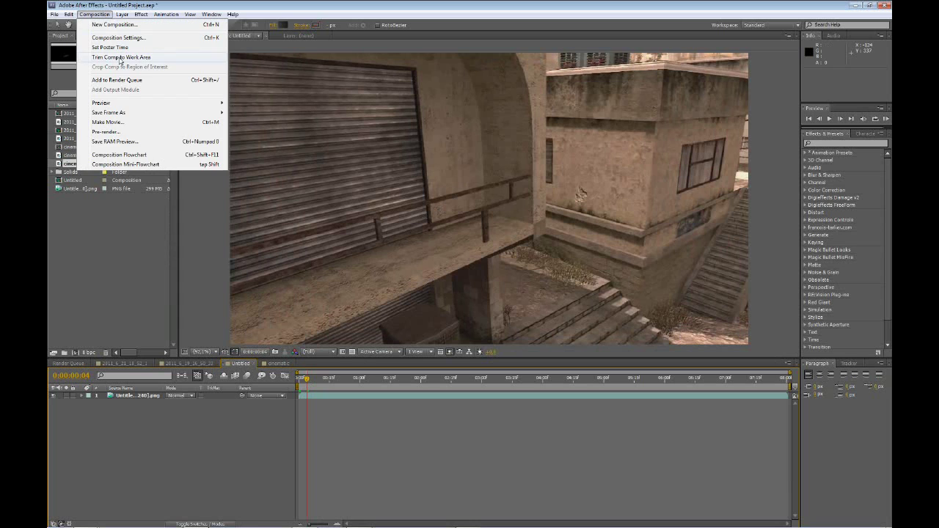
{"action": "left_click", "coordinate": [121, 79]}
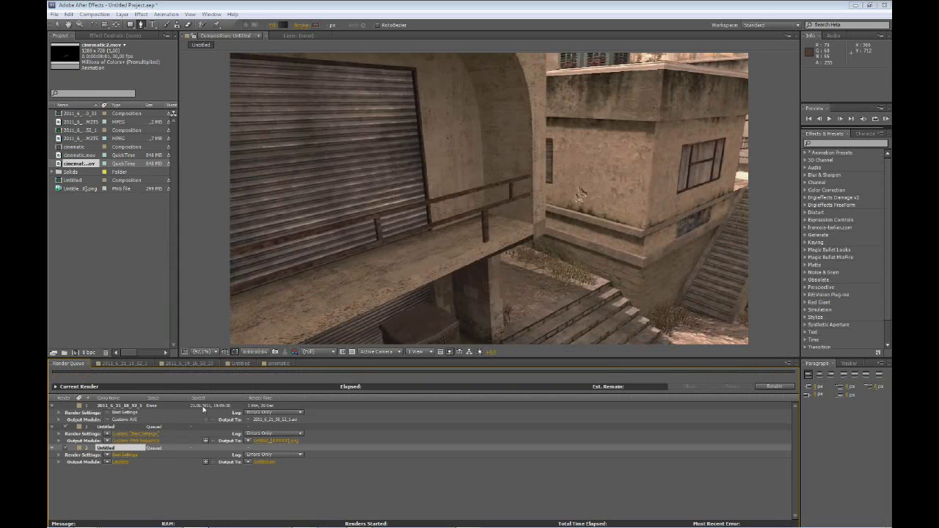
{"action": "left_click", "coordinate": [120, 462]}
{"action": "left_click", "coordinate": [424, 149]}
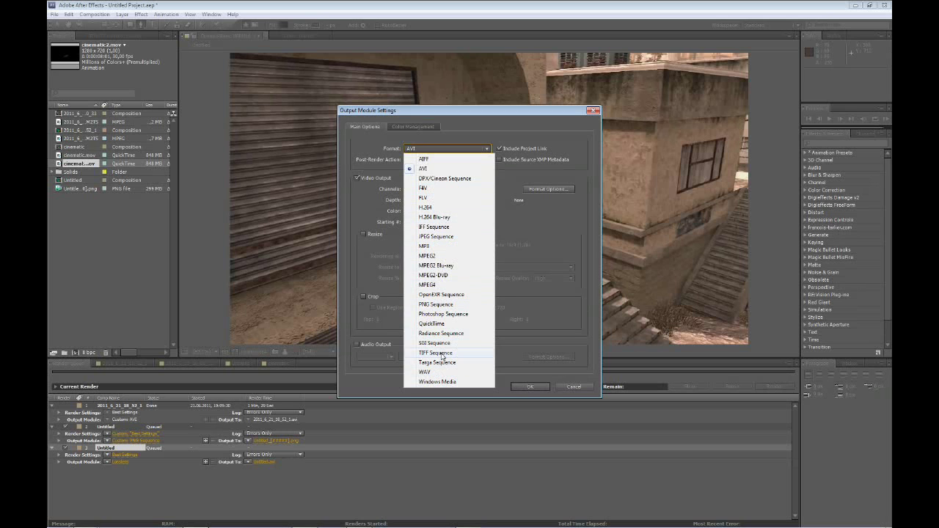
{"action": "left_click", "coordinate": [440, 304]}
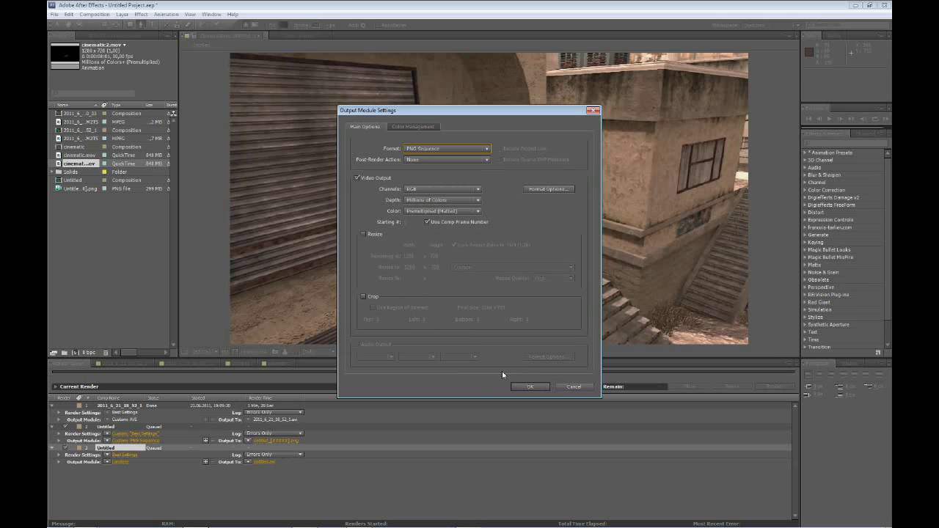
{"action": "left_click", "coordinate": [530, 386]}
{"action": "left_click", "coordinate": [124, 456]}
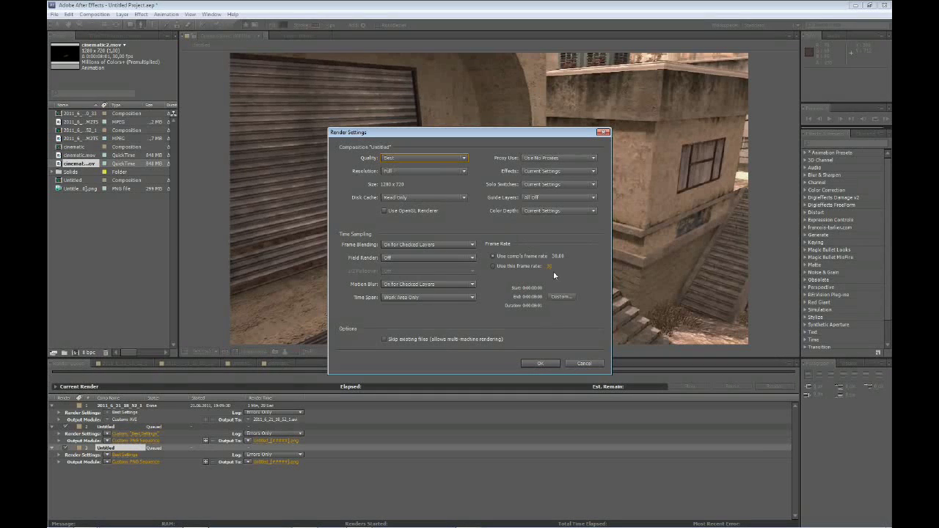
{"action": "left_click", "coordinate": [540, 363]}
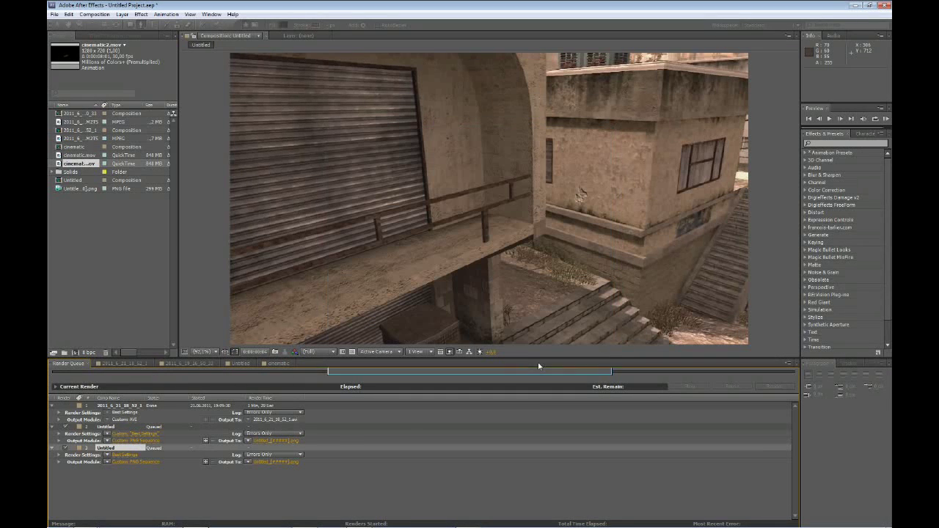
{"action": "left_click", "coordinate": [270, 461]}
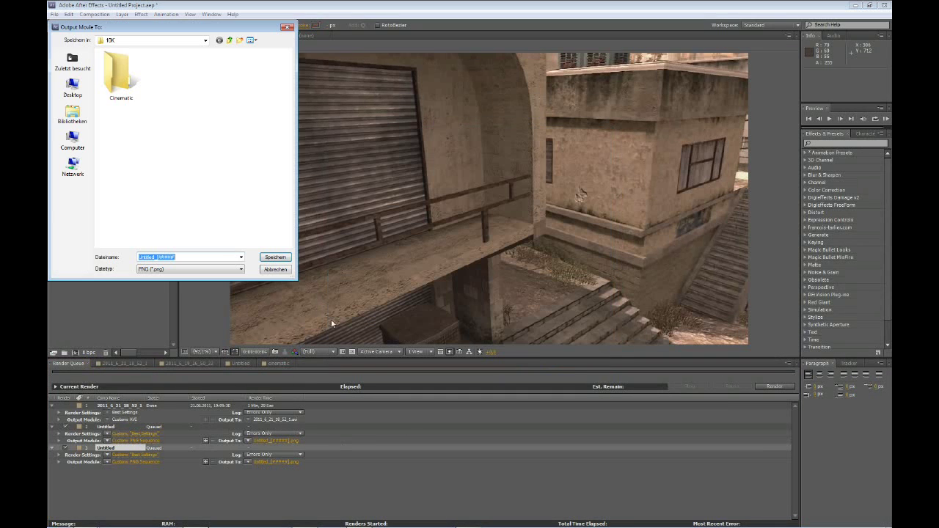
{"action": "right_click", "coordinate": [178, 132]}
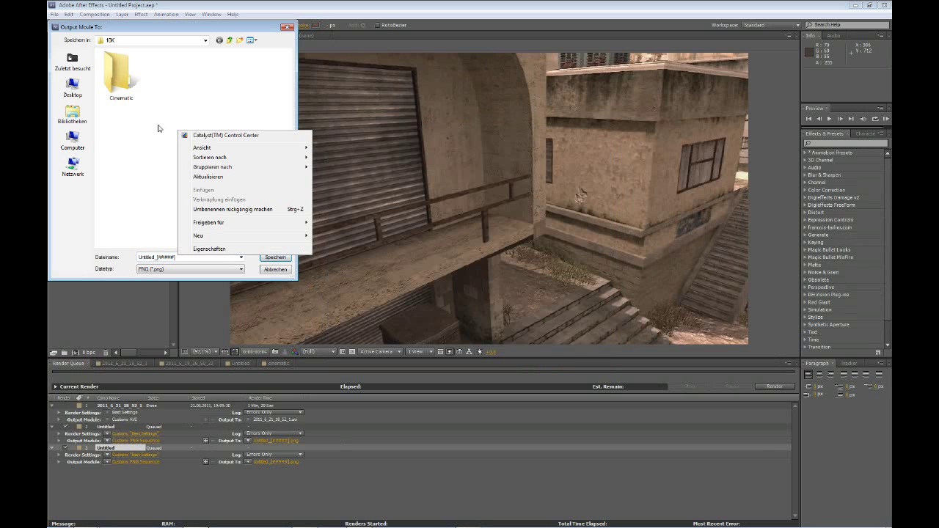
{"action": "left_click", "coordinate": [96, 140]}
{"action": "double_click", "coordinate": [119, 73]}
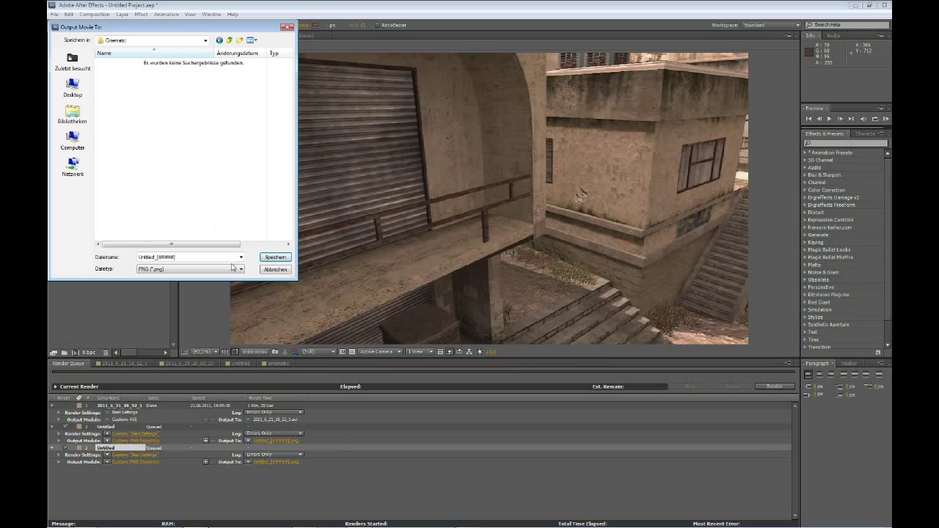
{"action": "left_click", "coordinate": [275, 269]}
- Switch to Windows Explorer and examine the rendered image sequence in the Strike folder on drive C
{"action": "mouse_move", "coordinate": [139, 523]}
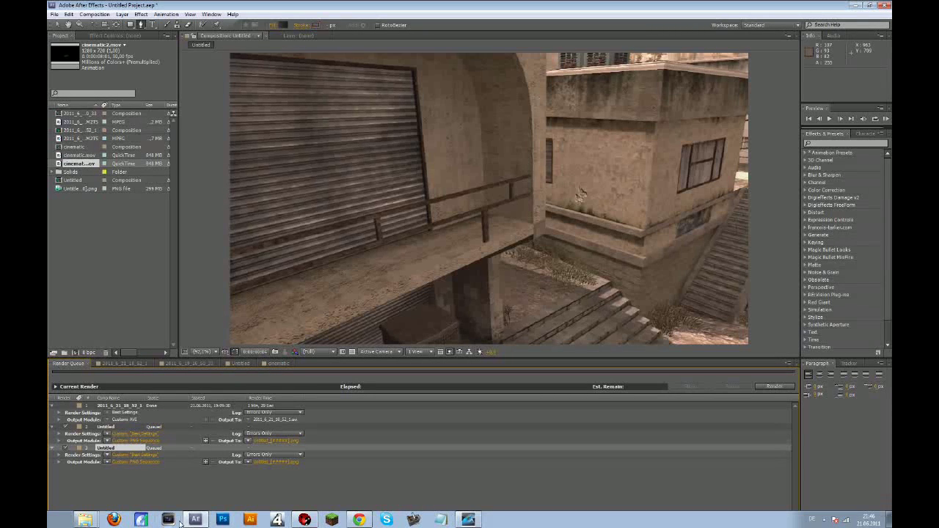
{"action": "left_click", "coordinate": [86, 519]}
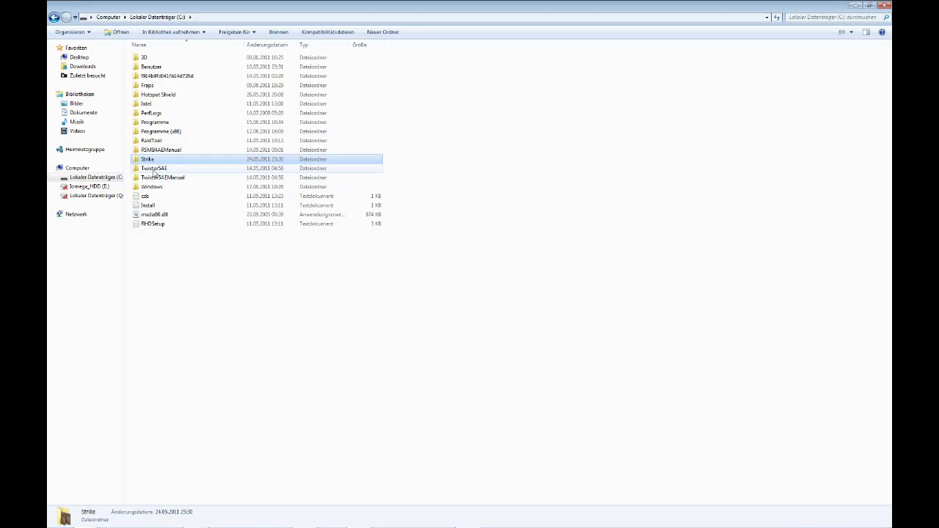
{"action": "double_click", "coordinate": [153, 161]}
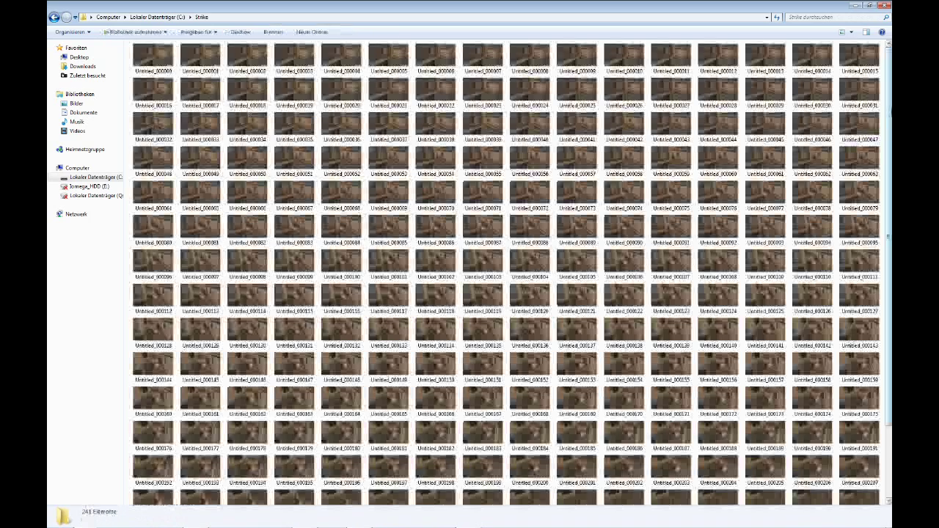
{"action": "scroll", "coordinate": [154, 161], "scroll_direction": "down", "scroll_amount": 1}
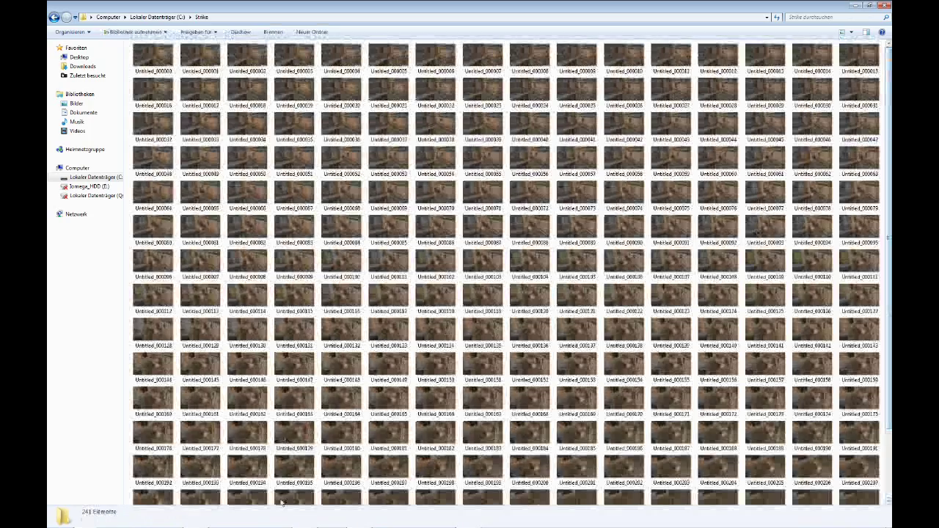
- Switch to boujou and choose Untitled_000000.png in C:/Strike as the file for a new sequence import
{"action": "mouse_move", "coordinate": [476, 524]}
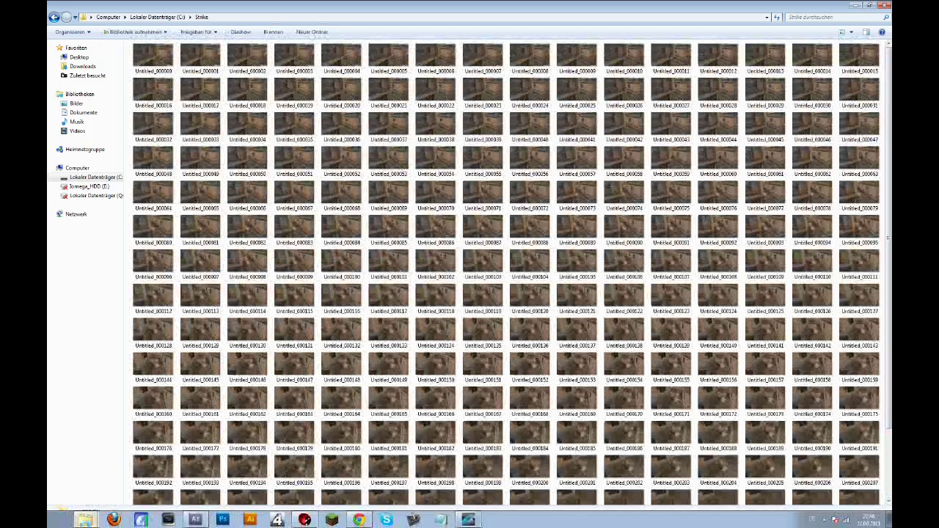
{"action": "left_click", "coordinate": [304, 519]}
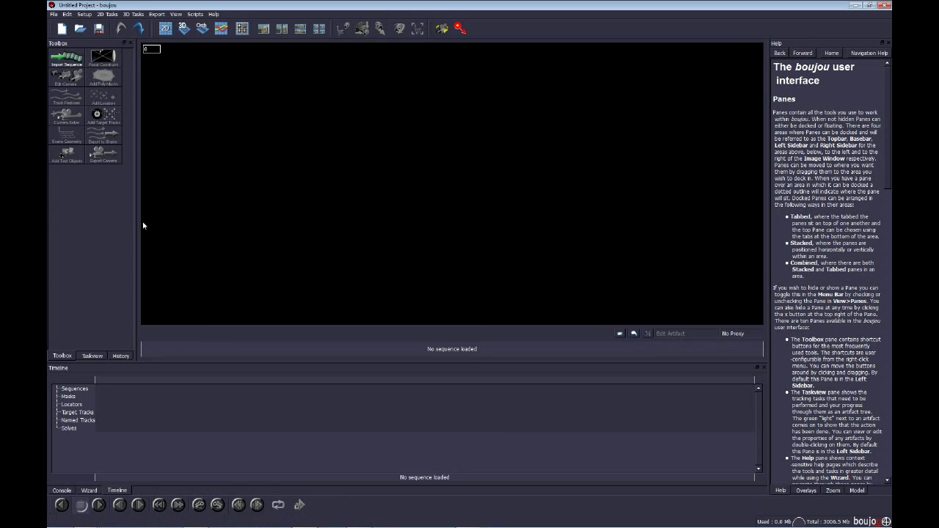
{"action": "left_click", "coordinate": [67, 58]}
{"action": "left_click", "coordinate": [207, 77]}
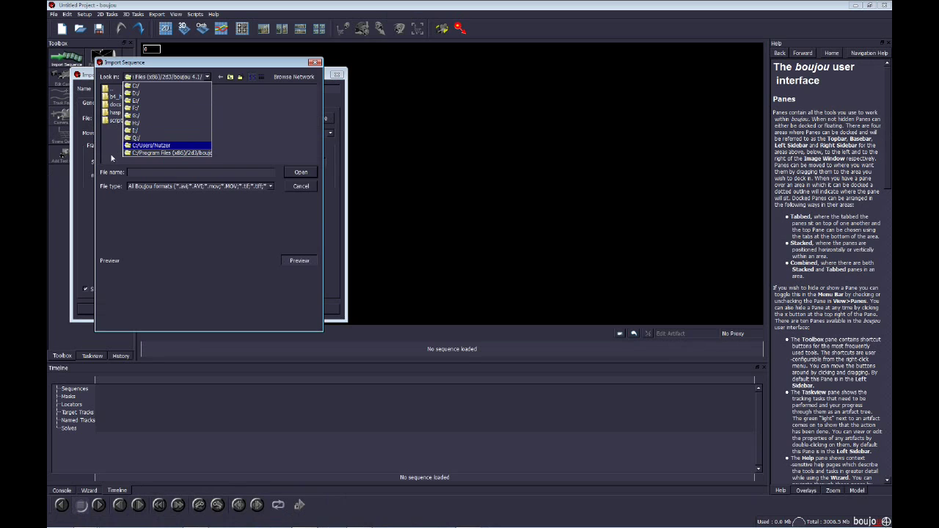
{"action": "left_click", "coordinate": [136, 85]}
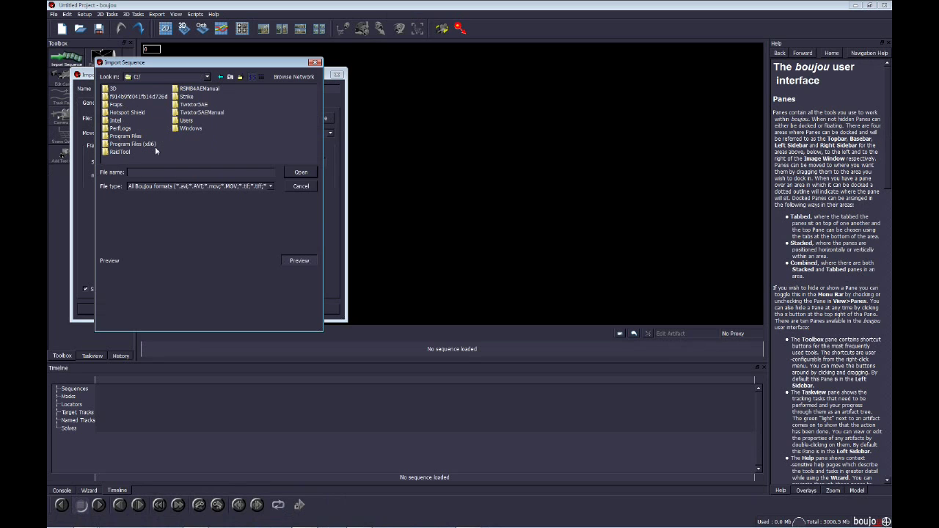
{"action": "double_click", "coordinate": [188, 97]}
{"action": "left_click", "coordinate": [135, 97]}
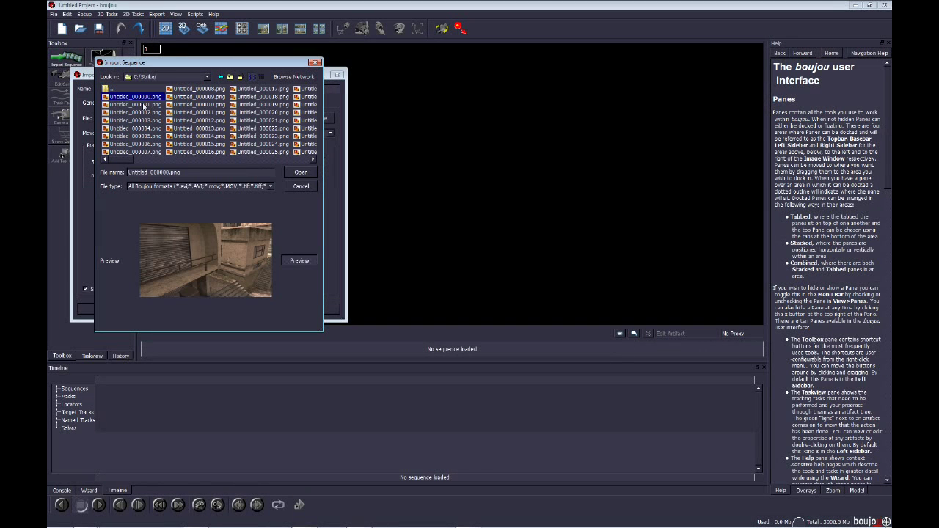
{"action": "left_click", "coordinate": [301, 173]}
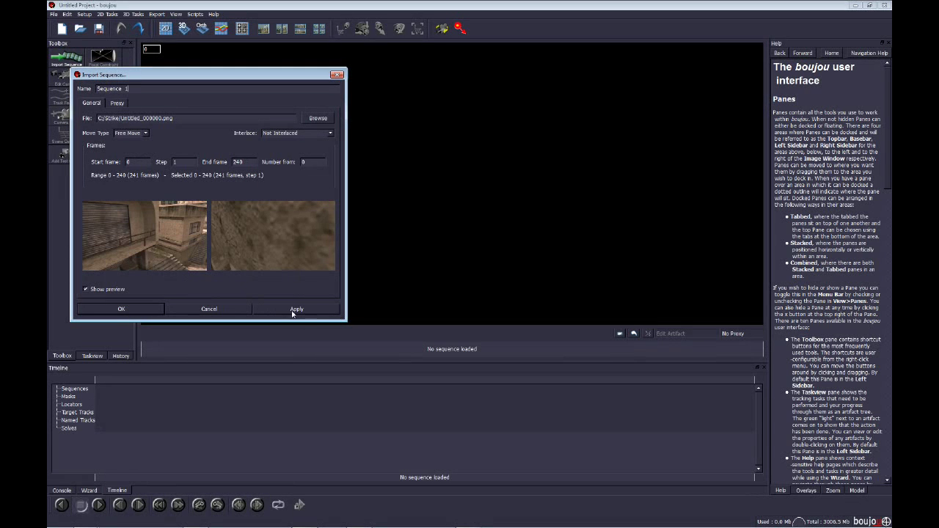
- Import the sequence with frames 0 to 240, Free Move and Not Interlaced, without using its alpha channel as a mask
{"action": "left_click_drag", "start_coordinate": [113, 78], "coordinate": [210, 120]}
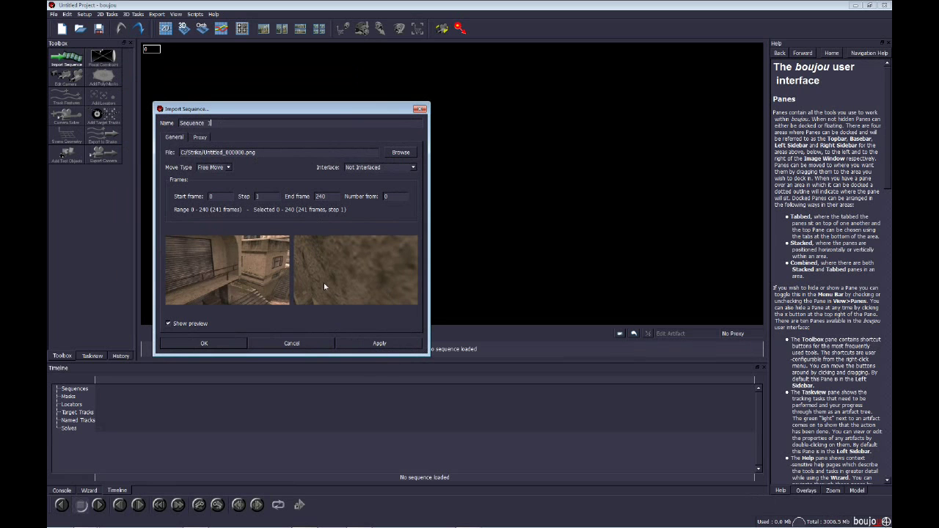
{"action": "left_click", "coordinate": [379, 344]}
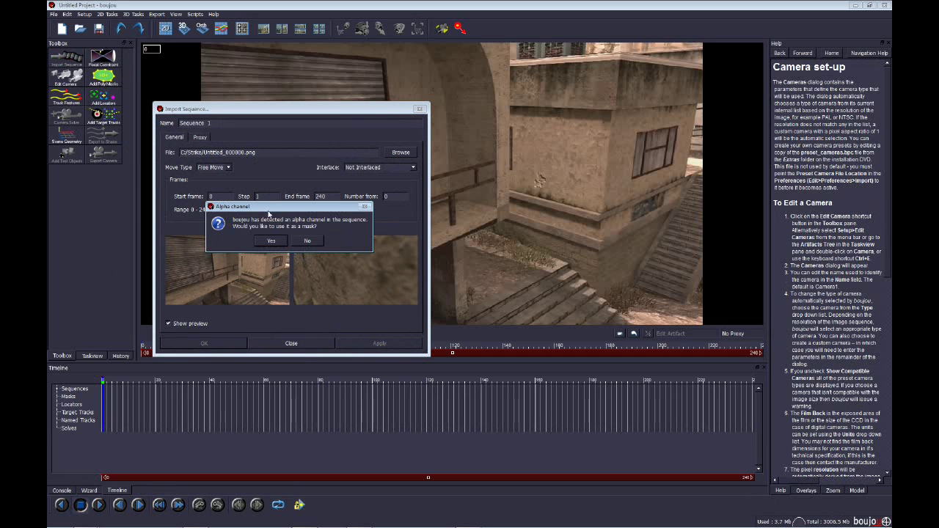
{"action": "left_click", "coordinate": [314, 243]}
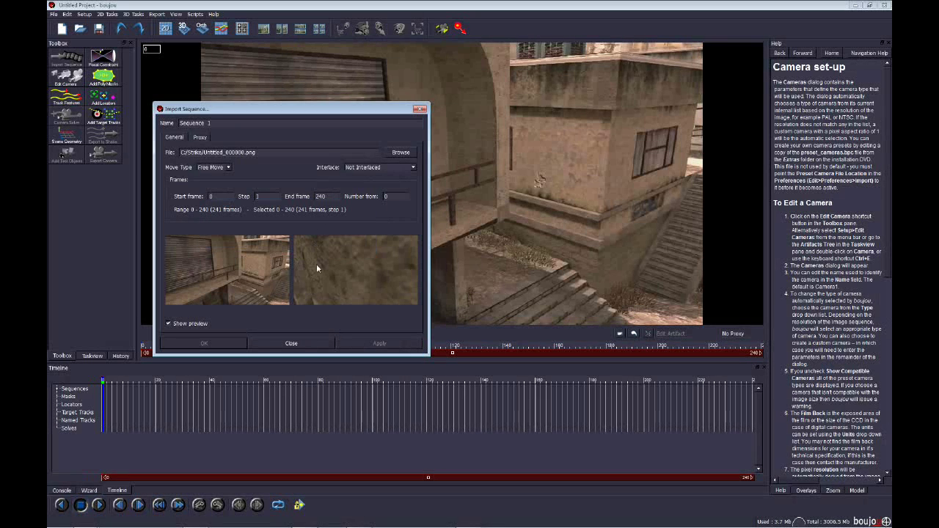
{"action": "left_click", "coordinate": [291, 343]}
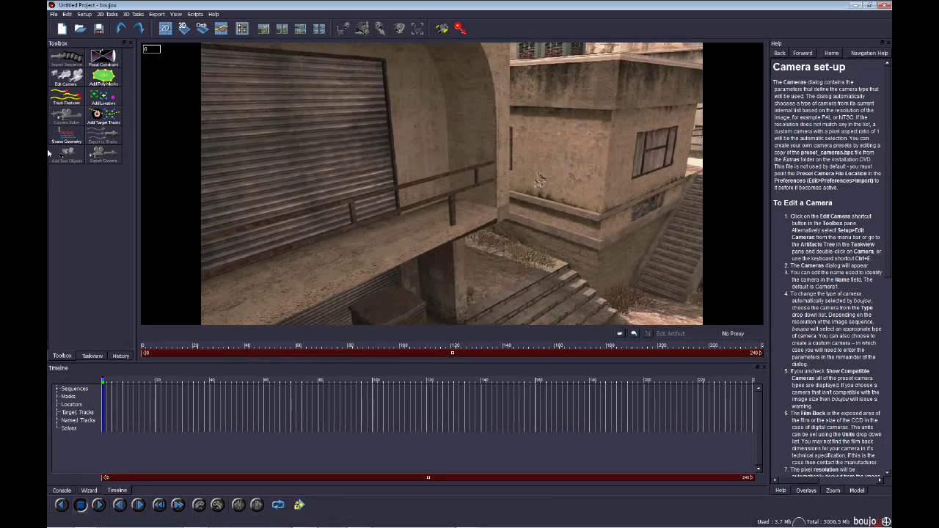
- Set the frame rate of Camera 1 to 30 and apply the camera settings
{"action": "left_click", "coordinate": [66, 78]}
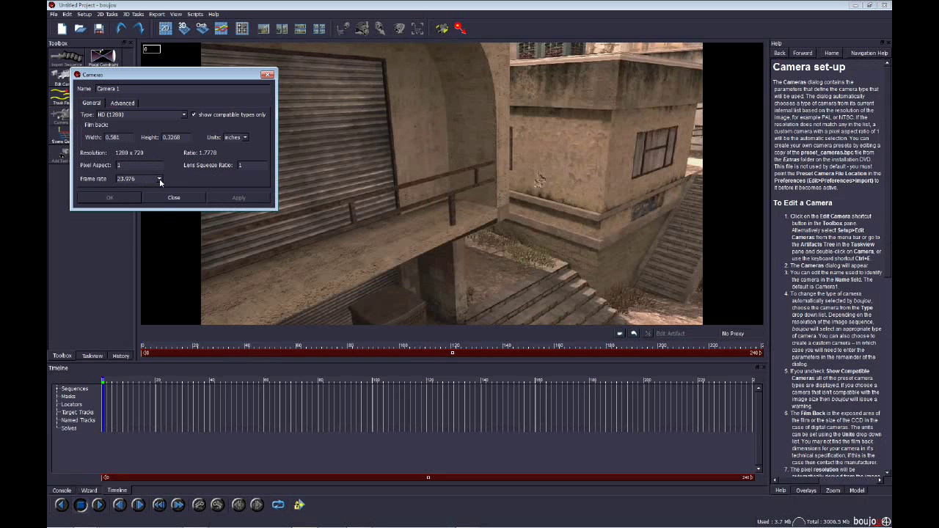
{"action": "left_click", "coordinate": [159, 179]}
{"action": "left_click", "coordinate": [149, 215]}
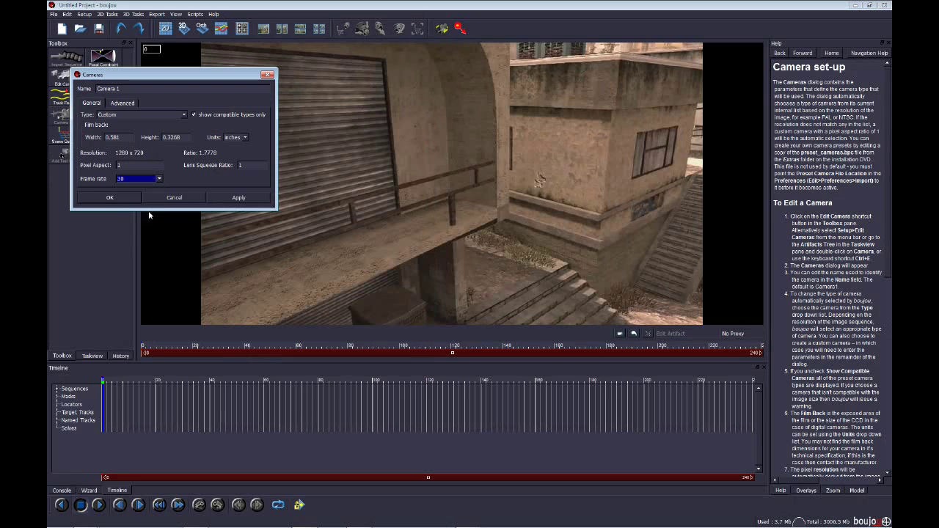
{"action": "left_click", "coordinate": [242, 197]}
{"action": "left_click", "coordinate": [183, 200]}
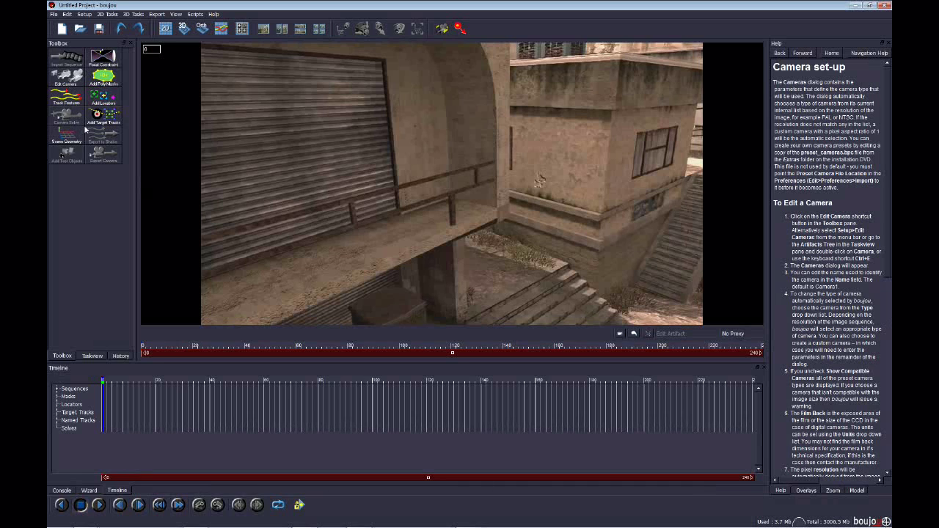
- Adjust the sensitivity in the advanced feature tracking properties and run feature tracking on all frames
{"action": "left_click", "coordinate": [69, 102]}
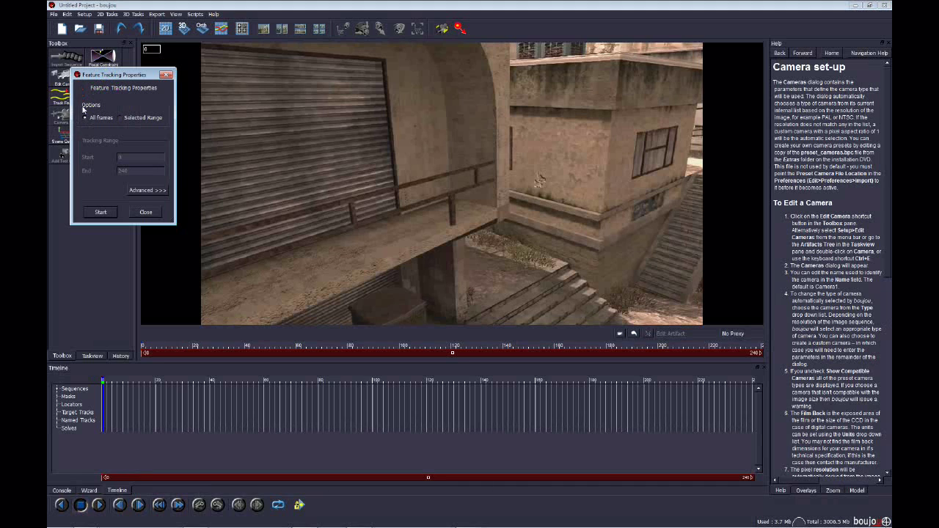
{"action": "left_click", "coordinate": [148, 191]}
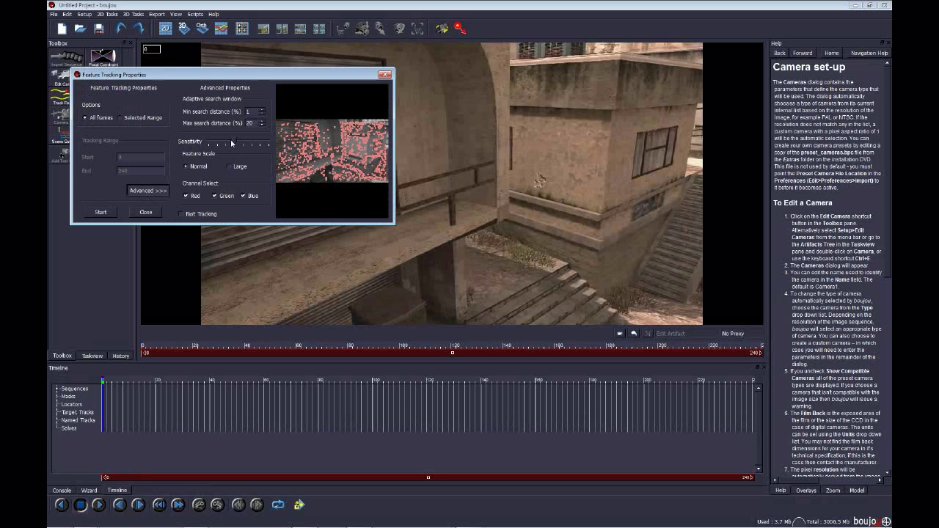
{"action": "left_click_drag", "start_coordinate": [231, 143], "coordinate": [260, 142]}
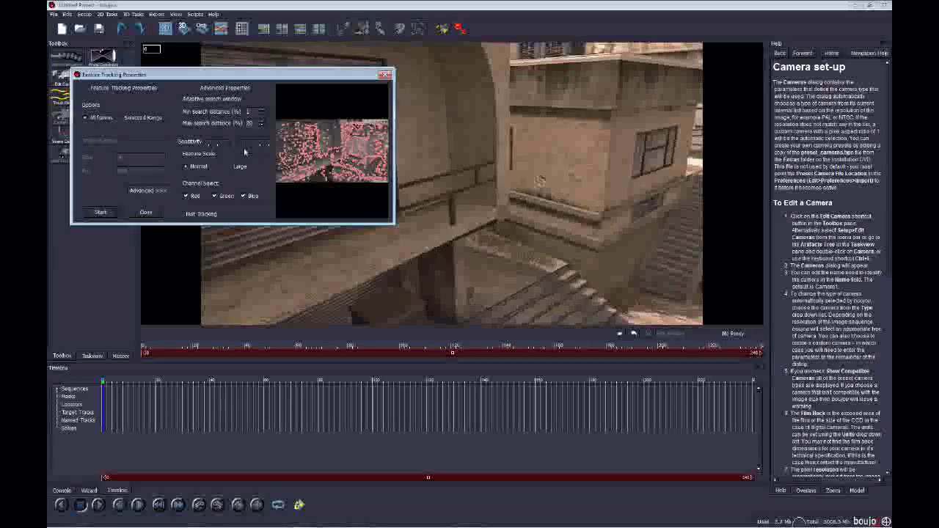
{"action": "left_click", "coordinate": [99, 213]}
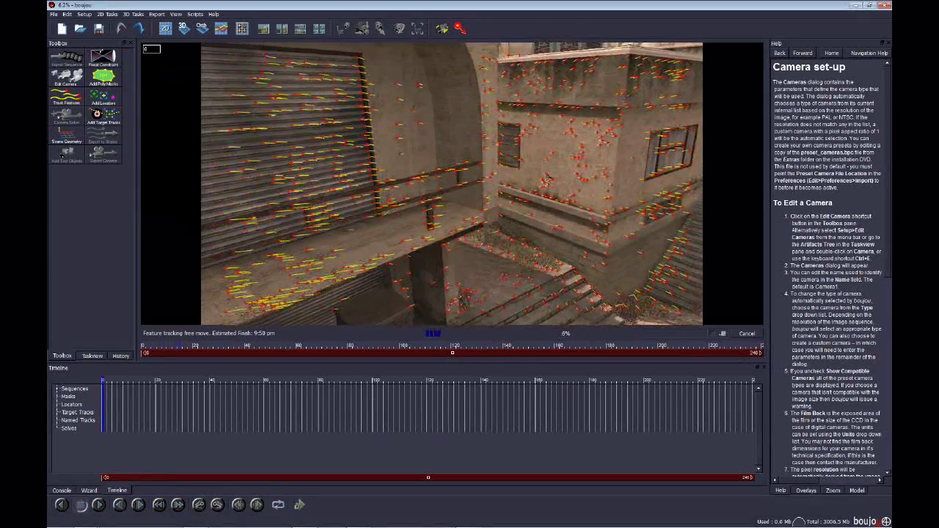
{"action": "mouse_move", "coordinate": [408, 520]}
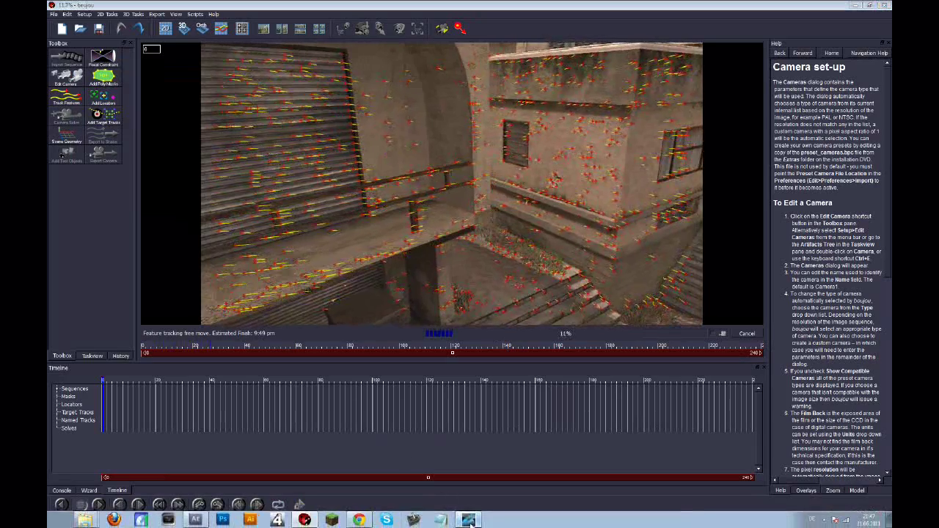
{"action": "left_click", "coordinate": [411, 519]}
{"action": "left_click_drag", "start_coordinate": [770, 99], "coordinate": [855, 219]}
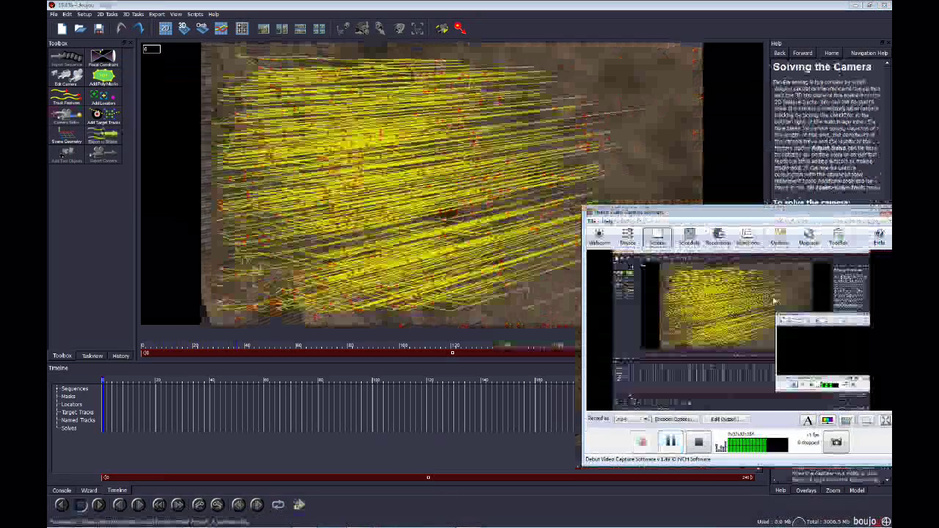
- Scrub through the footage to inspect the feature tracks, ending at frame 1
{"action": "left_click", "coordinate": [394, 405]}
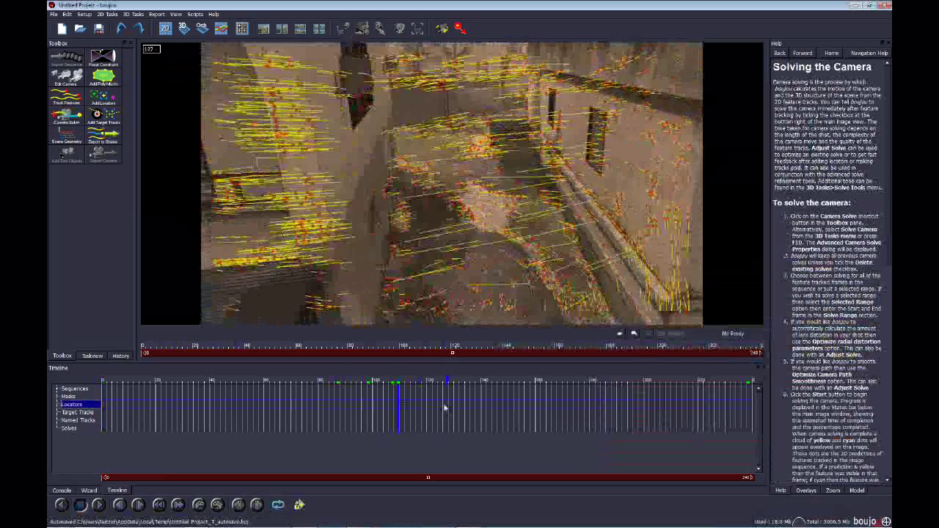
{"action": "left_click", "coordinate": [192, 433]}
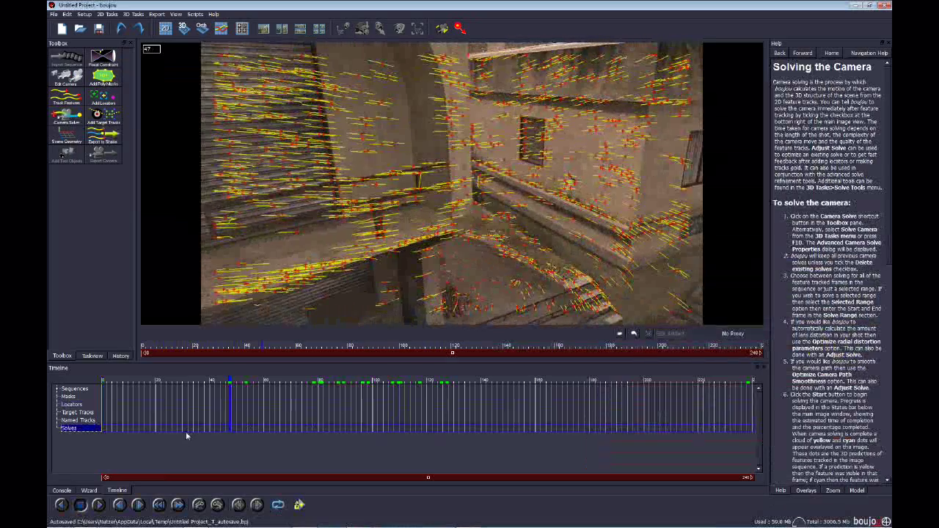
{"action": "left_click", "coordinate": [108, 419]}
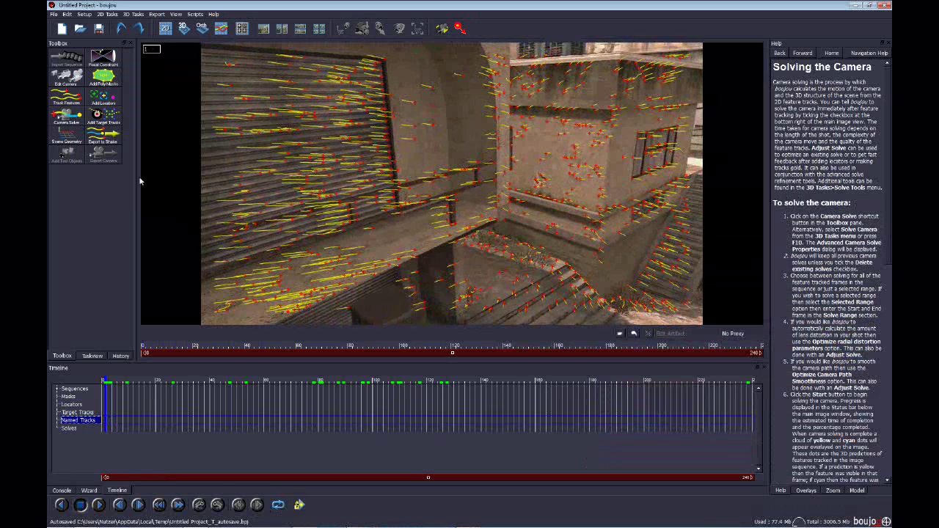
- Run the camera solve on all frames without radial distortion or camera path smoothness optimization
{"action": "left_click", "coordinate": [70, 123]}
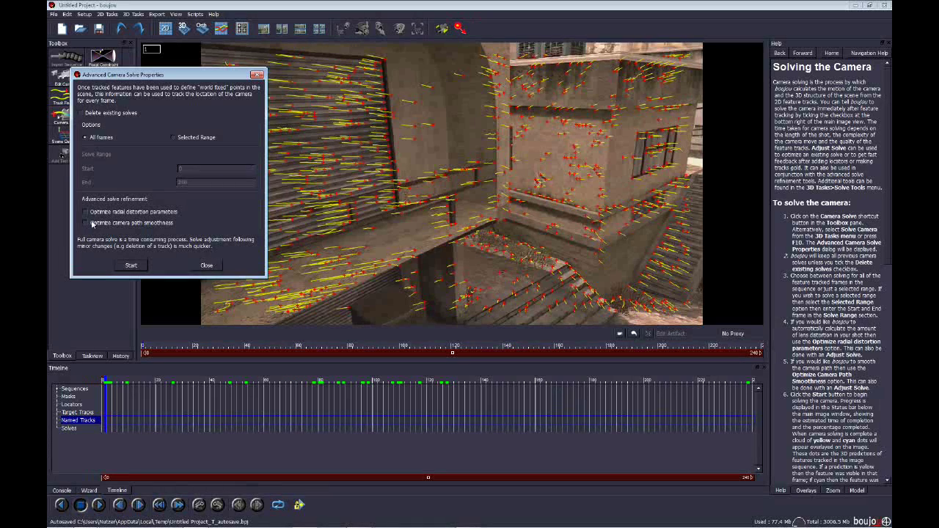
{"action": "left_click", "coordinate": [131, 264]}
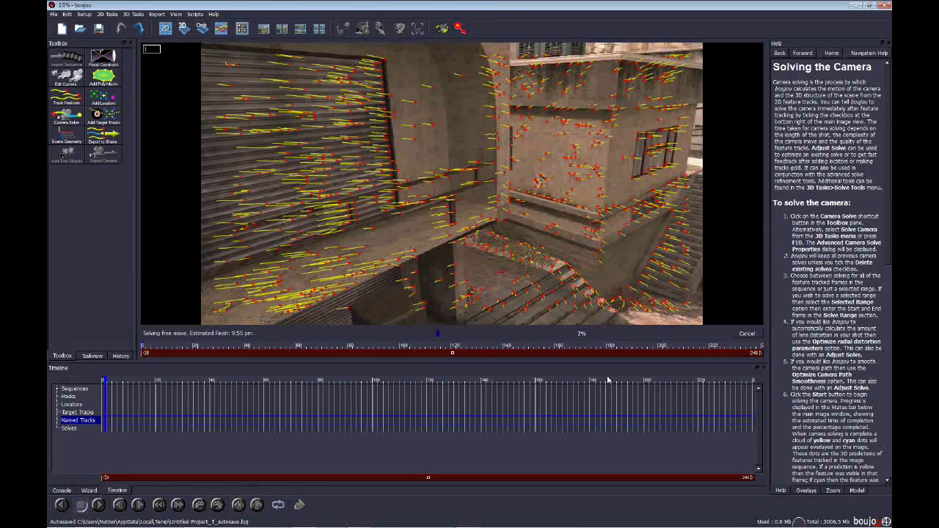
{"action": "left_click", "coordinate": [469, 525]}
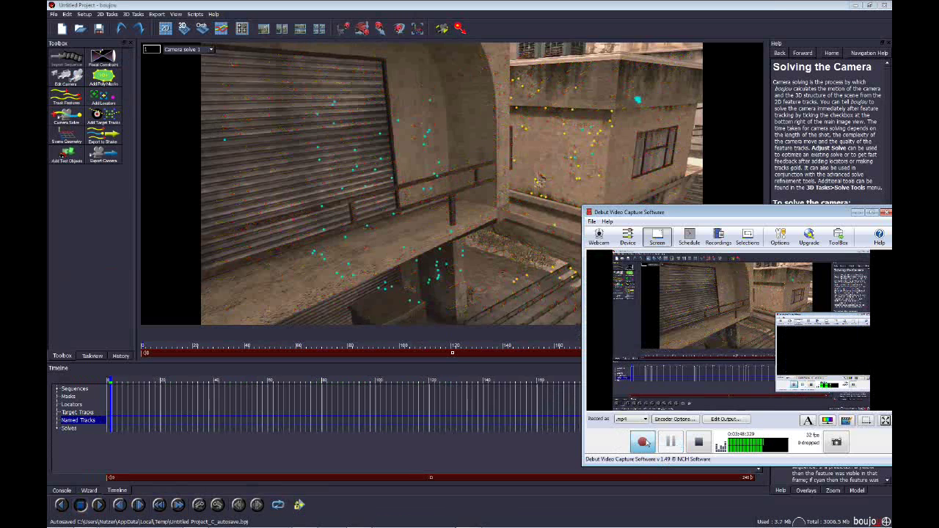
{"action": "left_click", "coordinate": [855, 214]}
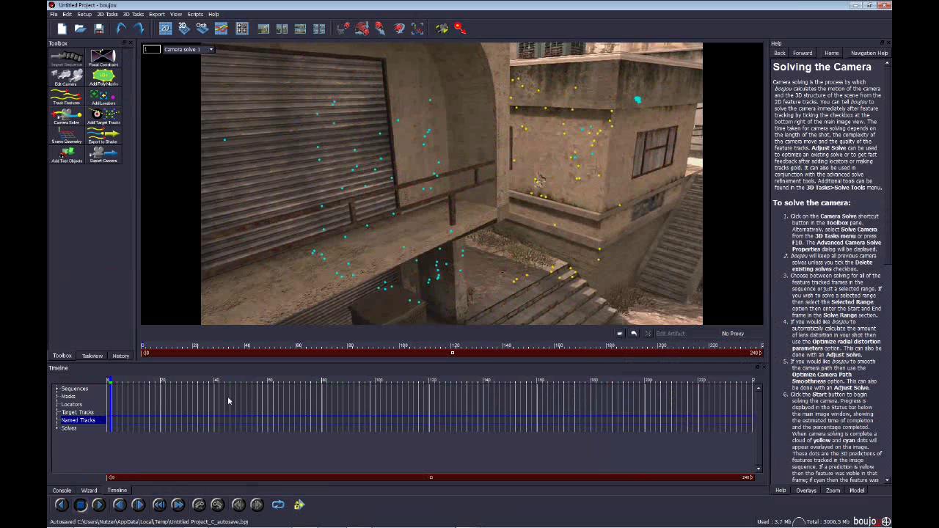
- Scrub the solved footage to frame 110 and add a coordinate frame hint to the scene geometry
{"action": "left_click_drag", "start_coordinate": [143, 409], "coordinate": [406, 401]}
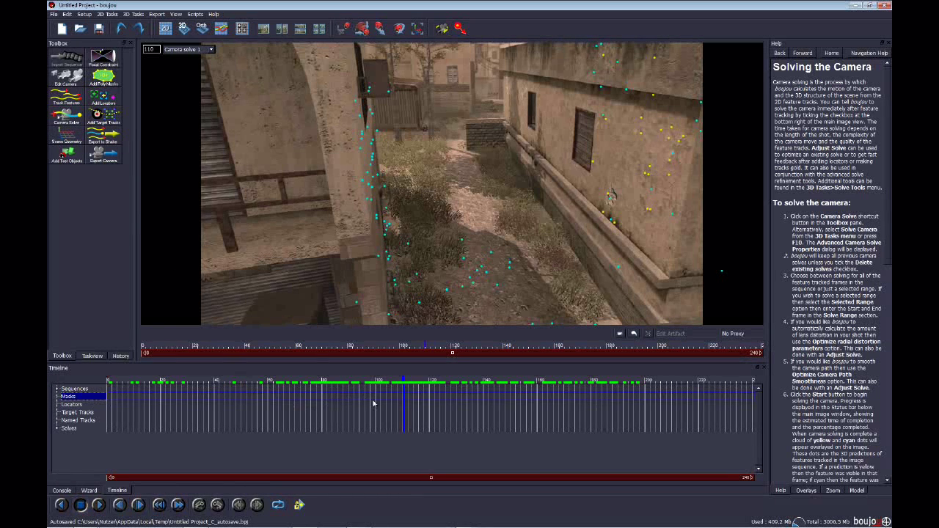
{"action": "left_click", "coordinate": [68, 137]}
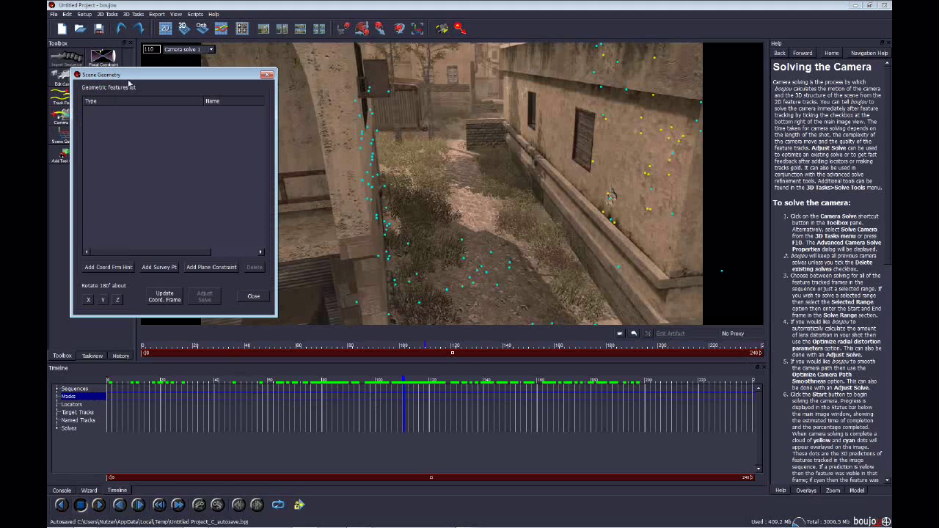
{"action": "left_click_drag", "start_coordinate": [129, 76], "coordinate": [121, 108]}
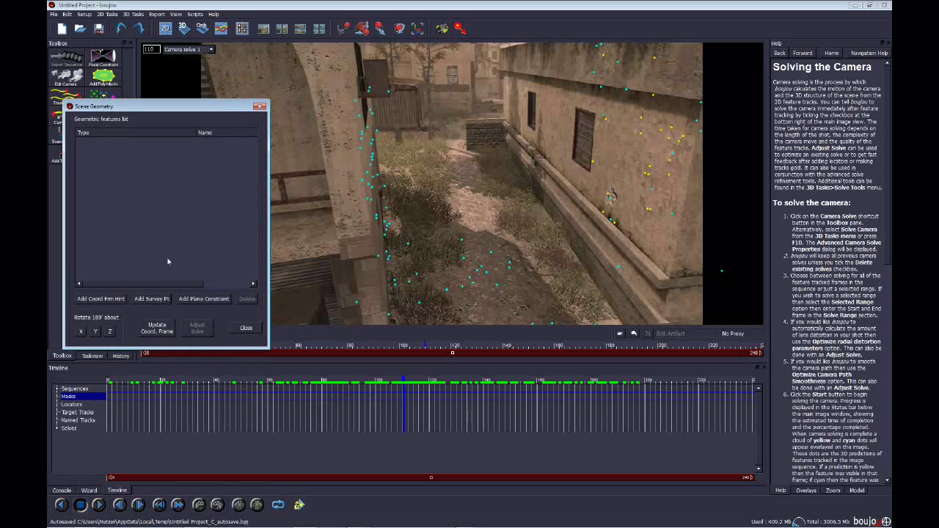
{"action": "left_click", "coordinate": [103, 298]}
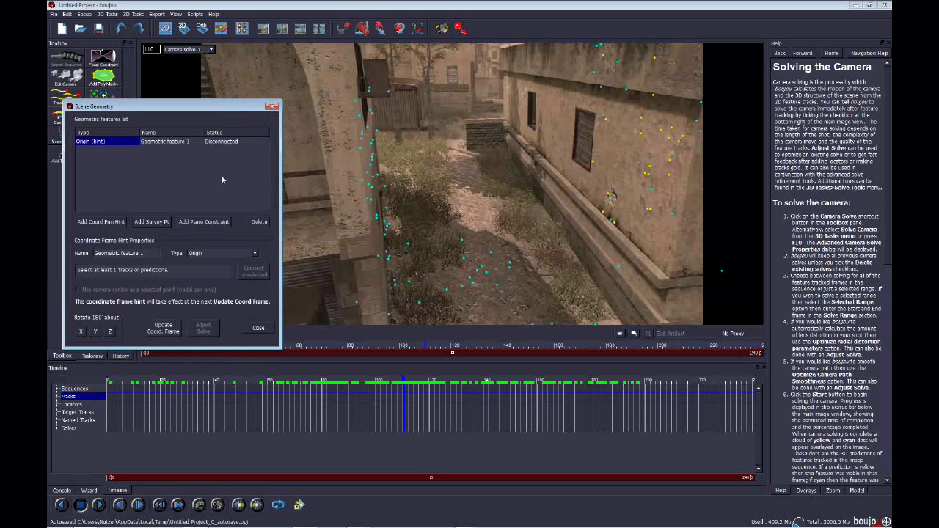
- Move to frame 114 and set the coordinate frame hint's type to z-axis
{"action": "left_click", "coordinate": [417, 417]}
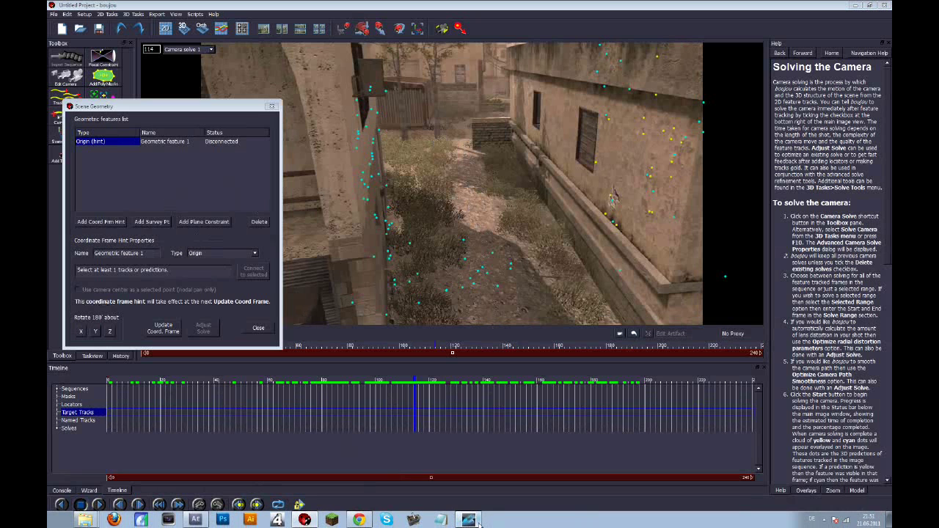
{"action": "left_click", "coordinate": [470, 521]}
{"action": "left_click", "coordinate": [677, 440]}
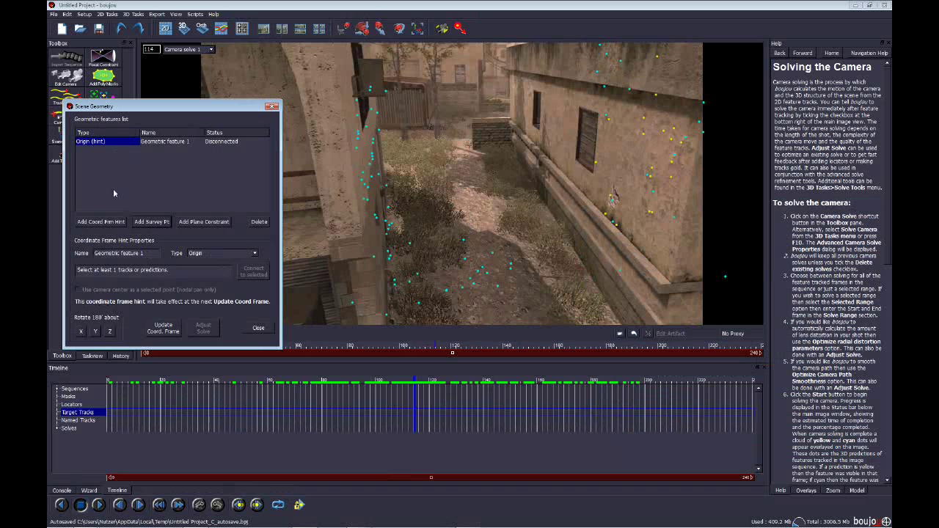
{"action": "left_click", "coordinate": [198, 254]}
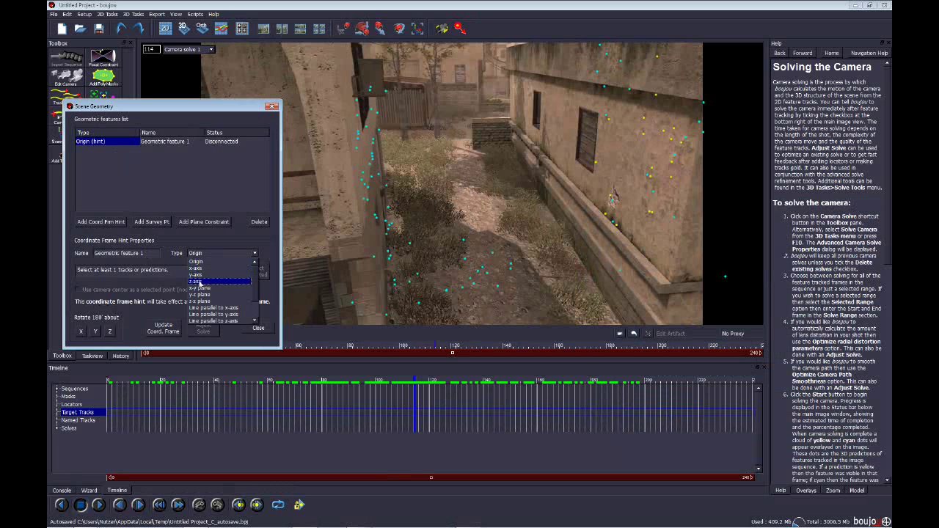
{"action": "left_click", "coordinate": [199, 282]}
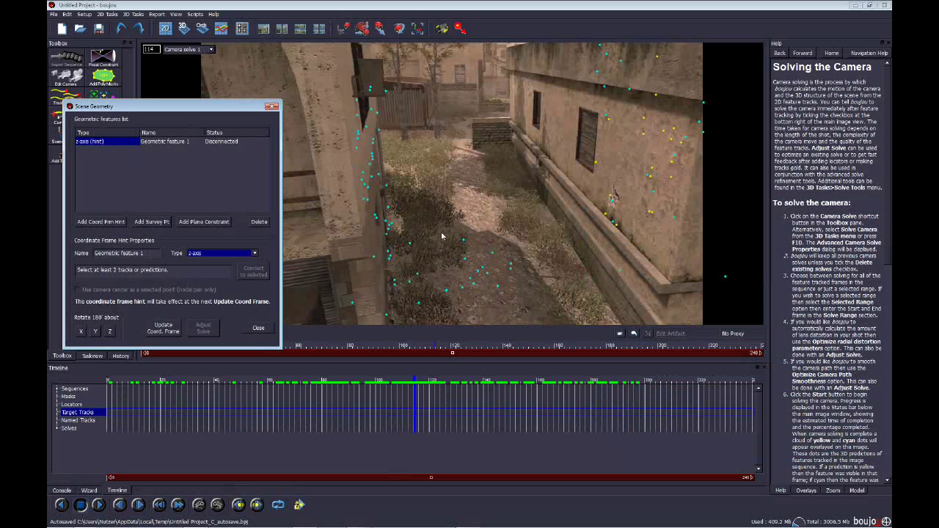
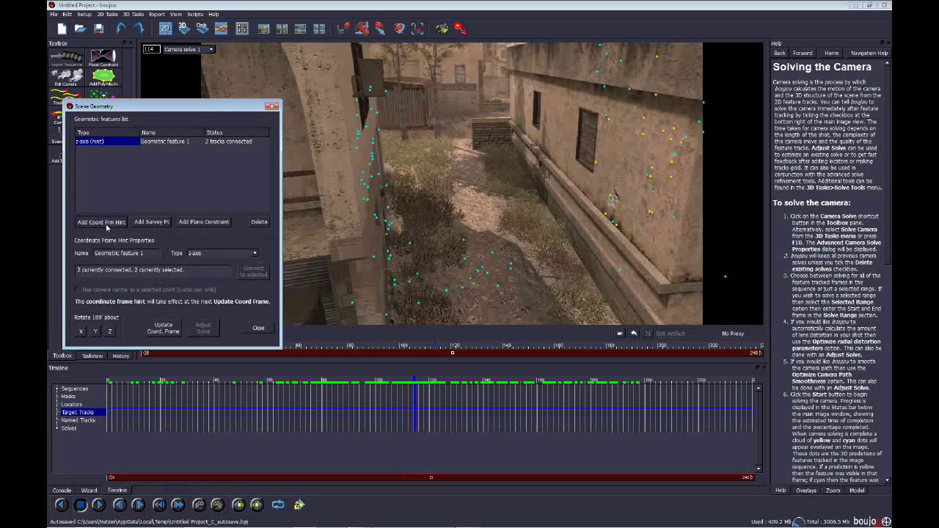
- Add a second coordinate frame hint of type y-axis and connect it to two selected feature tracks
{"action": "left_click", "coordinate": [103, 223]}
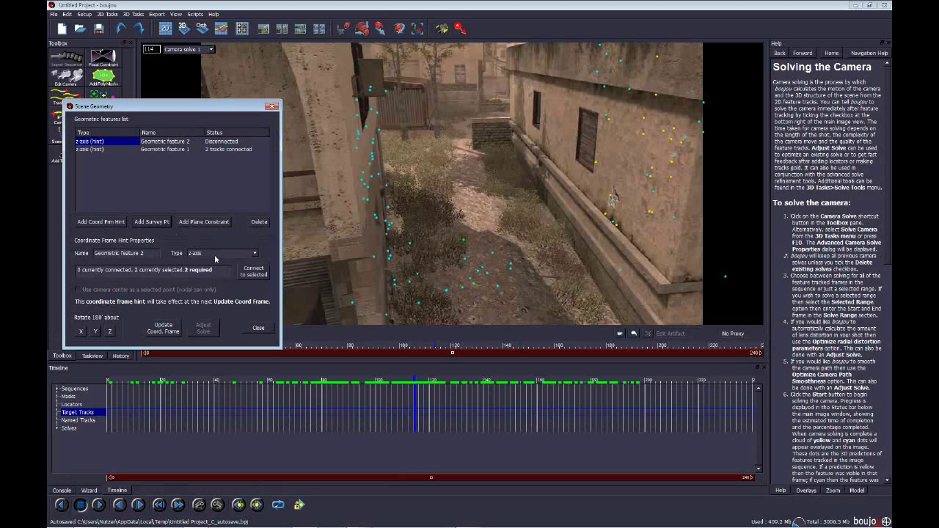
{"action": "left_click", "coordinate": [215, 255]}
{"action": "left_click", "coordinate": [205, 277]}
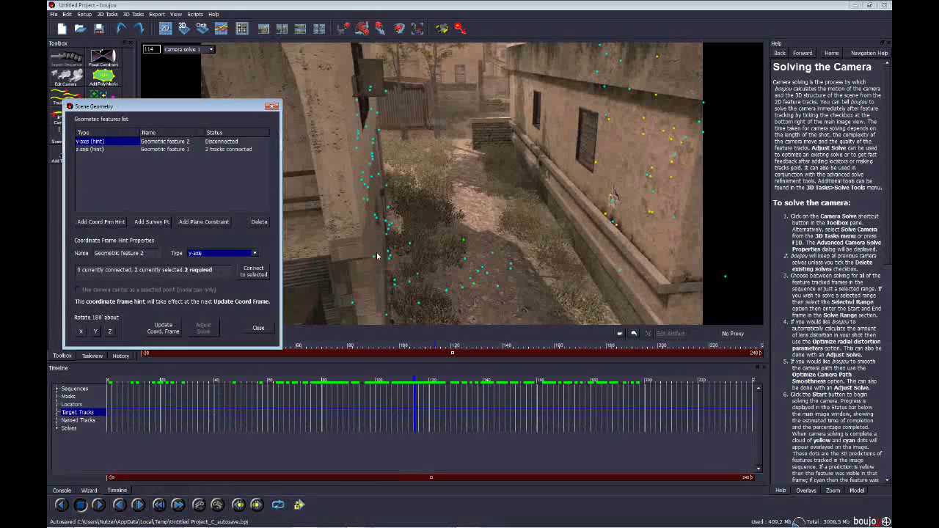
{"action": "left_click", "coordinate": [620, 274]}
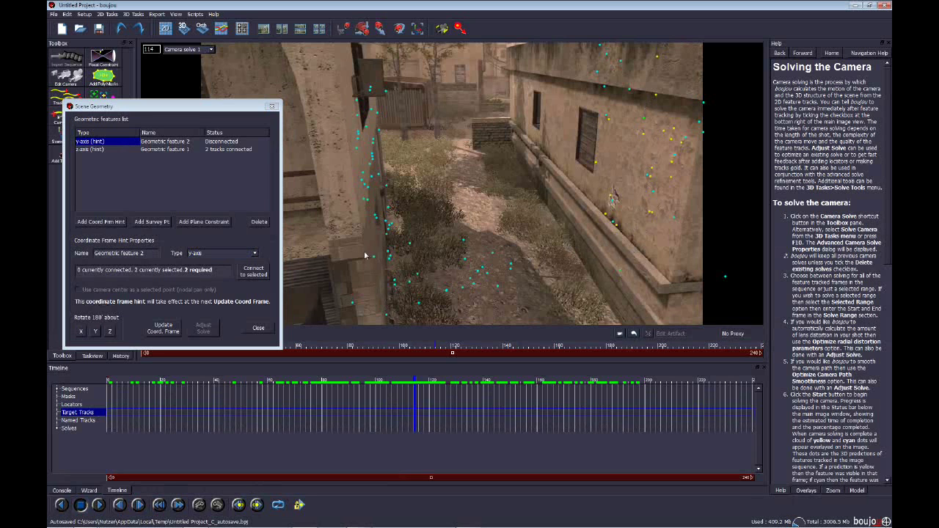
{"action": "left_click", "coordinate": [254, 271]}
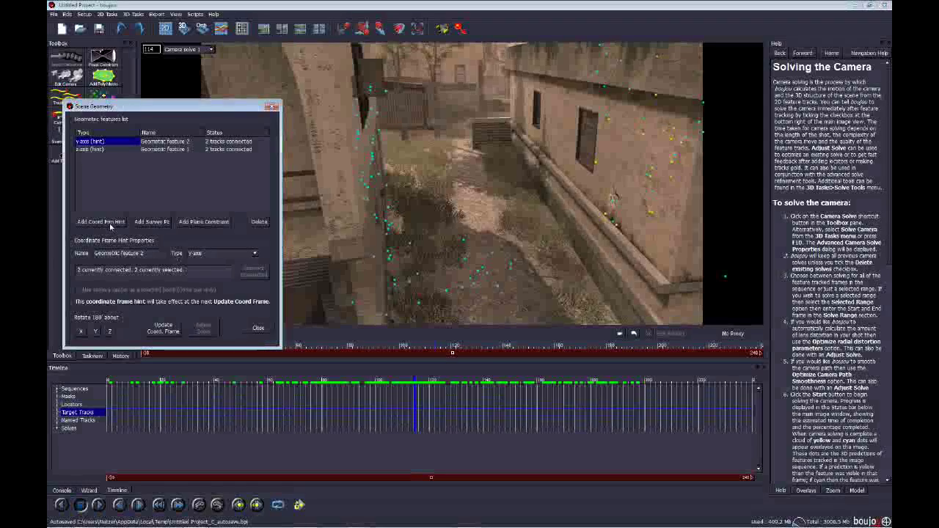
- Add an x-axis coordinate frame hint and, at frame 133, connect it to two feature tracks on the facing alley walls
{"action": "left_click", "coordinate": [108, 222]}
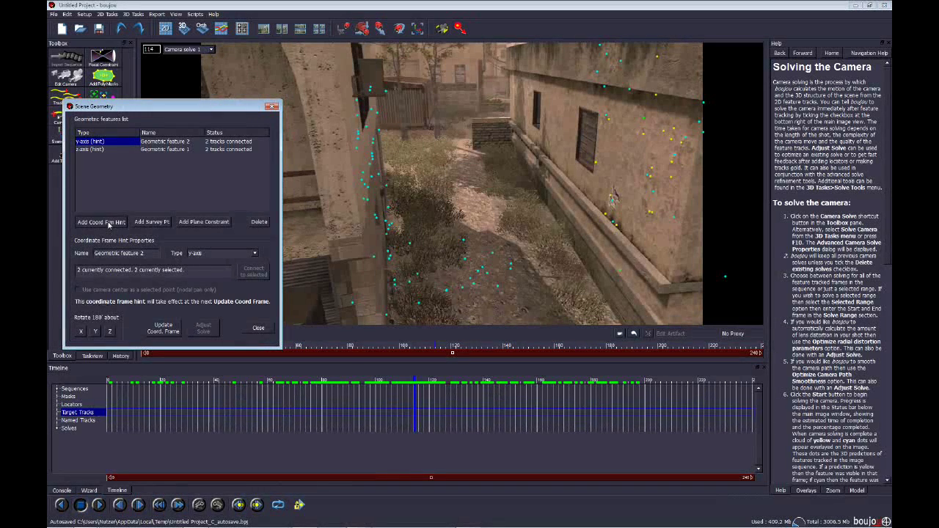
{"action": "left_click", "coordinate": [229, 254]}
{"action": "left_click", "coordinate": [223, 270]}
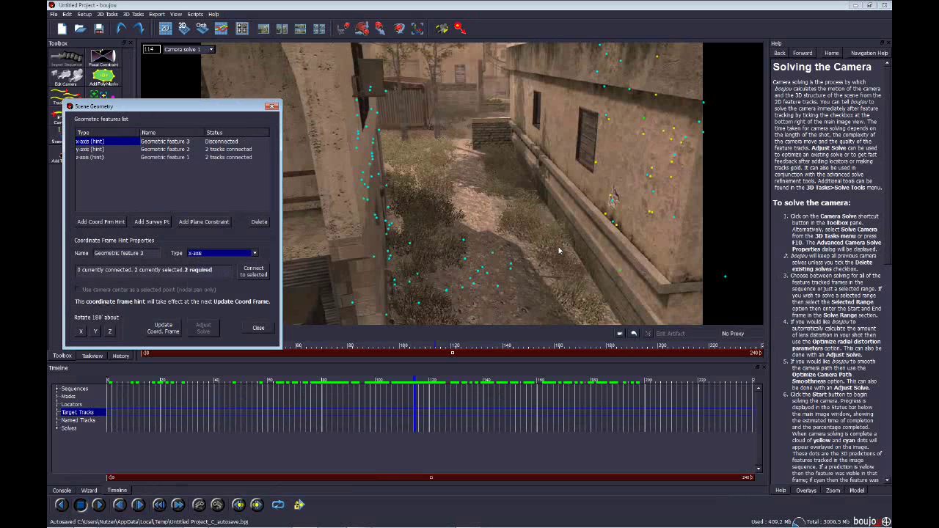
{"action": "left_click", "coordinate": [466, 407]}
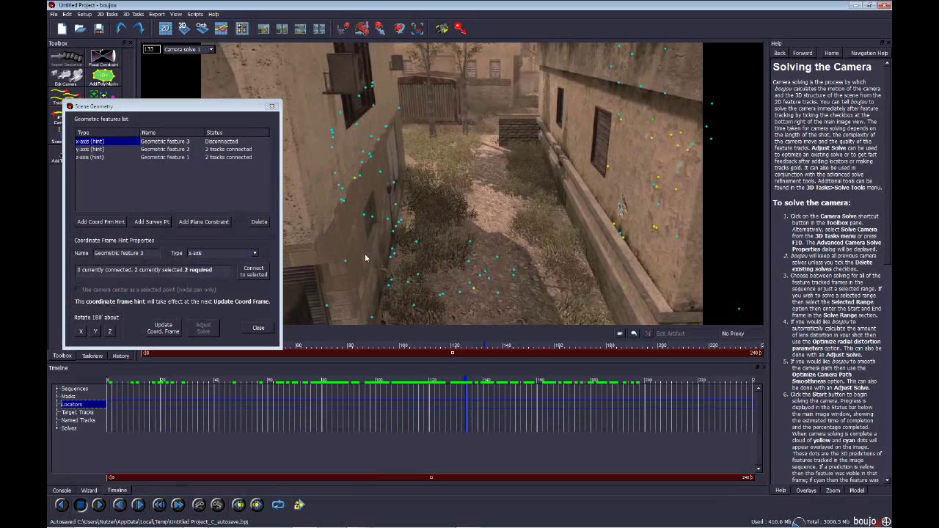
{"action": "left_click", "coordinate": [366, 216]}
{"action": "left_click", "coordinate": [621, 206]}
{"action": "left_click", "coordinate": [254, 272]}
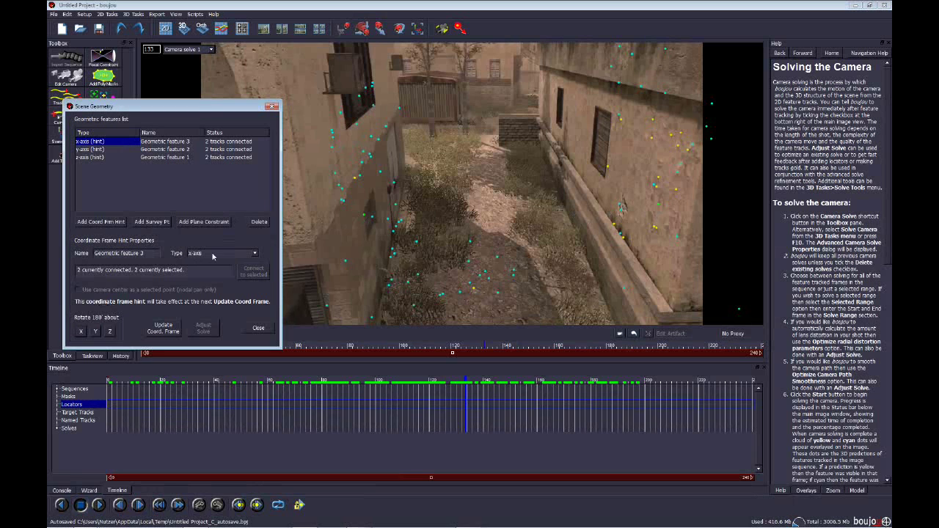
- Add an Origin hint connected to one feature track on the alley ground, and update the coordinate frame
{"action": "left_click", "coordinate": [99, 224]}
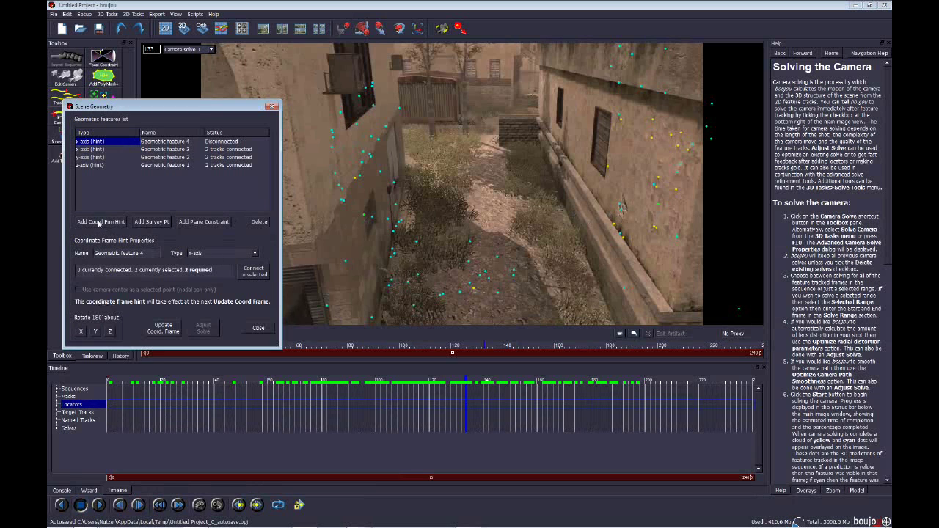
{"action": "left_click", "coordinate": [222, 254]}
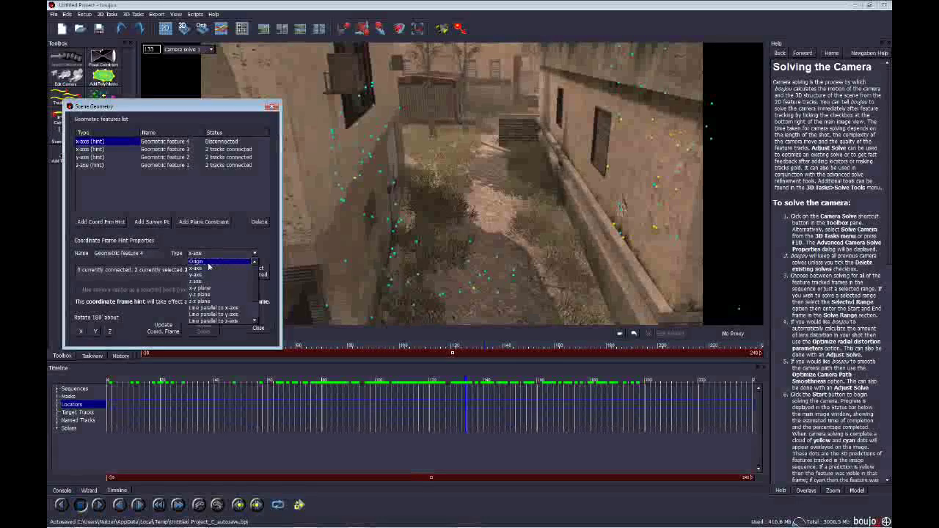
{"action": "left_click", "coordinate": [211, 261]}
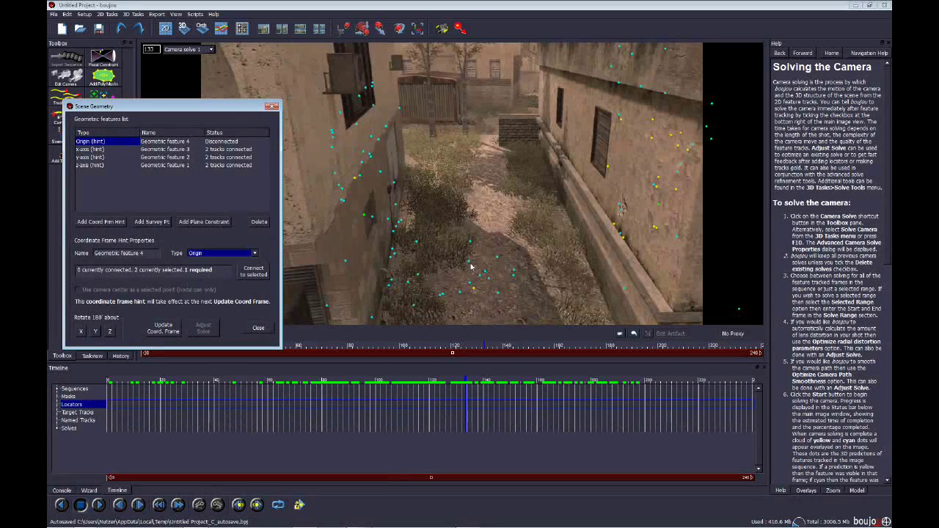
{"action": "left_click", "coordinate": [468, 264]}
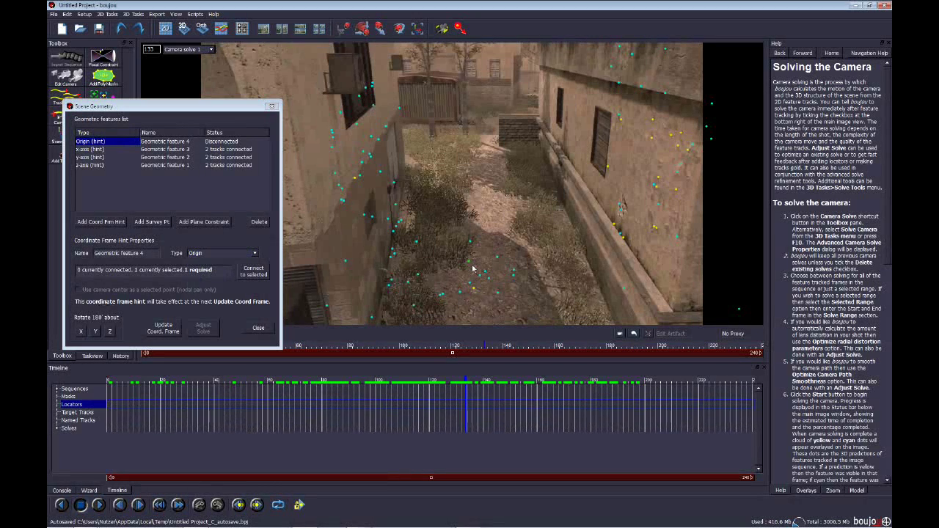
{"action": "left_click", "coordinate": [253, 271]}
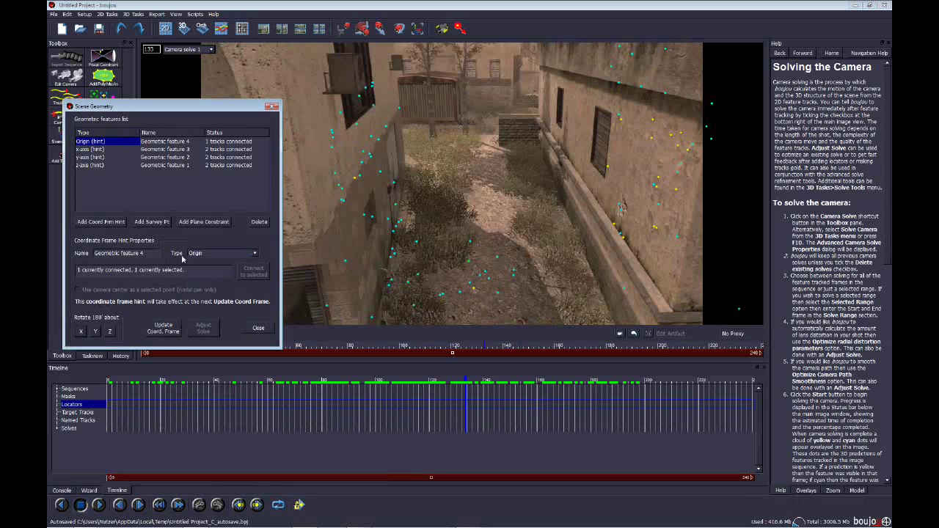
{"action": "left_click", "coordinate": [169, 330]}
{"action": "left_click", "coordinate": [258, 329]}
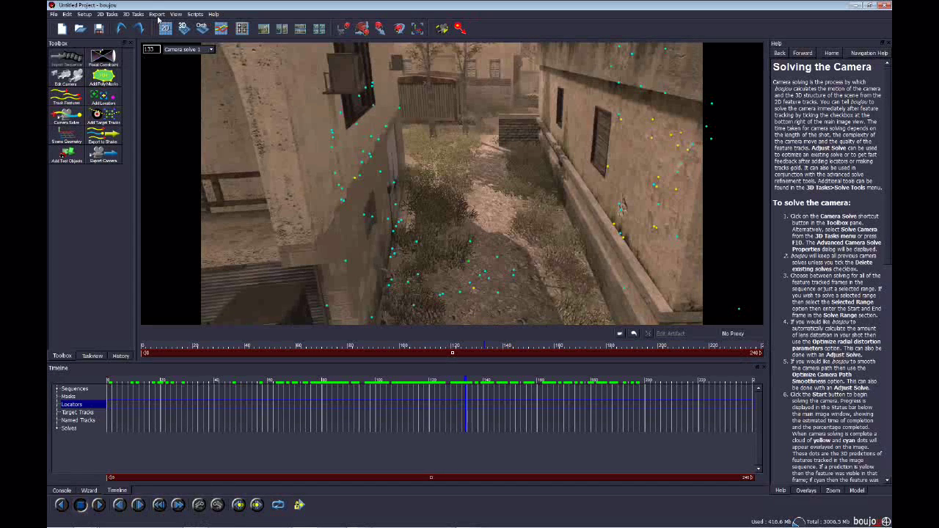
- Set up the camera solve export as Cinema 4D (*.c4d), saved on the Desktop as Untitled Project2
{"action": "left_click", "coordinate": [158, 15]}
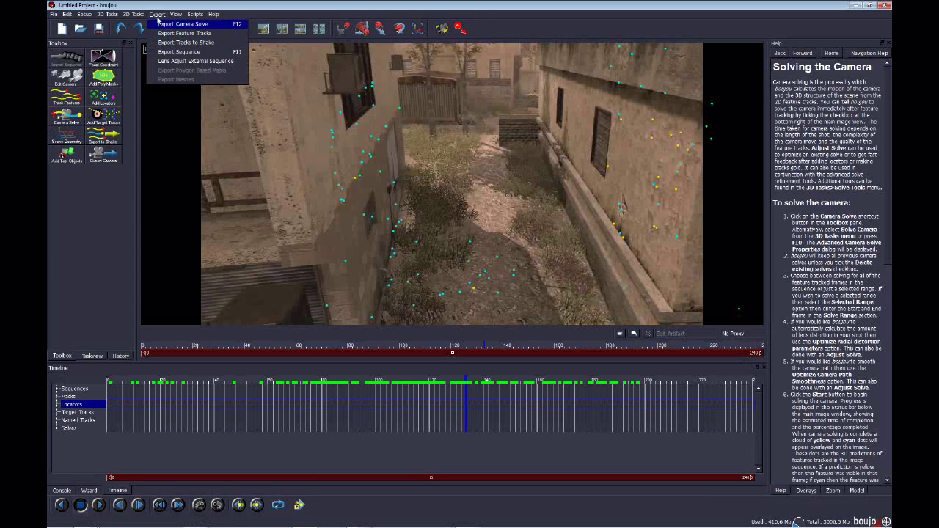
{"action": "left_click", "coordinate": [168, 26]}
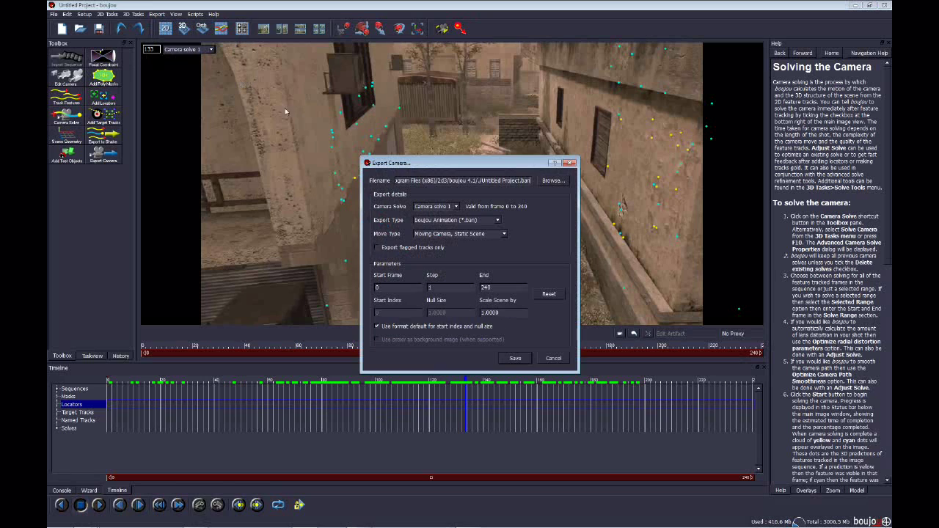
{"action": "left_click", "coordinate": [482, 220]}
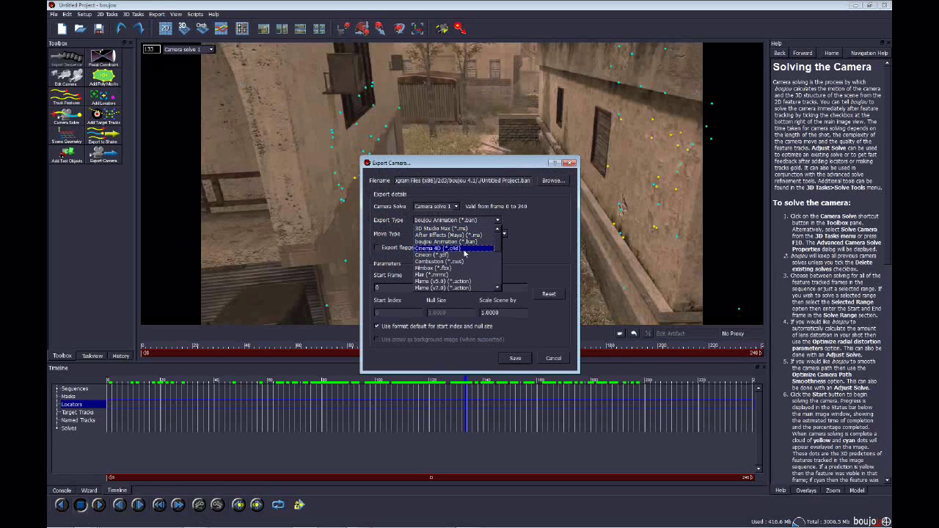
{"action": "left_click", "coordinate": [455, 249]}
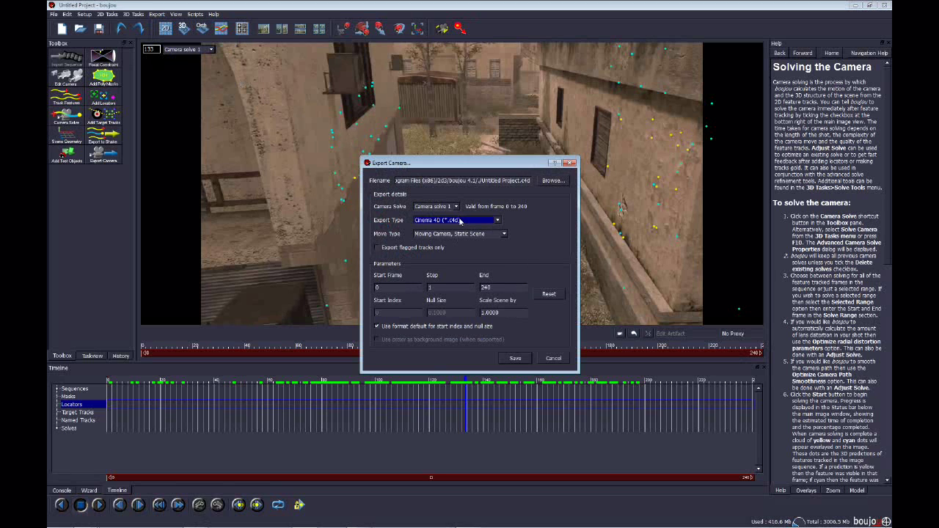
{"action": "left_click", "coordinate": [553, 180]}
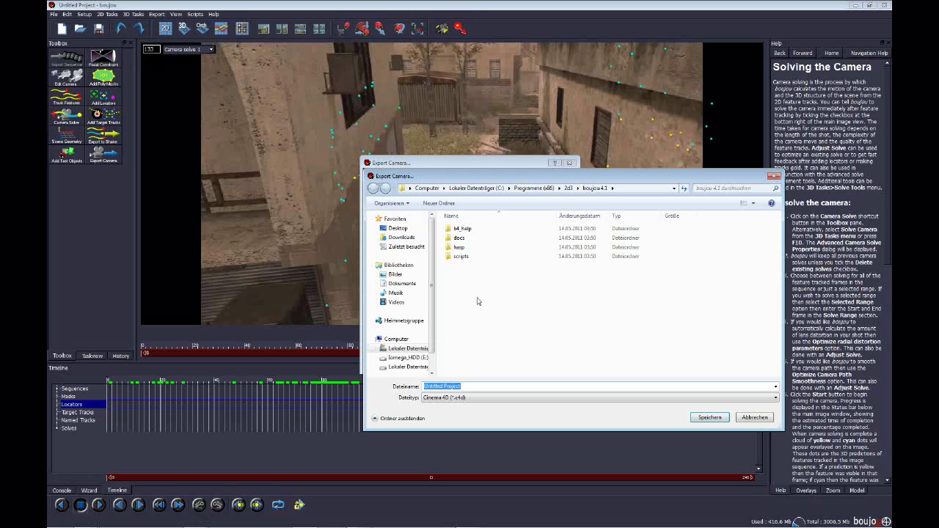
{"action": "left_click", "coordinate": [398, 228]}
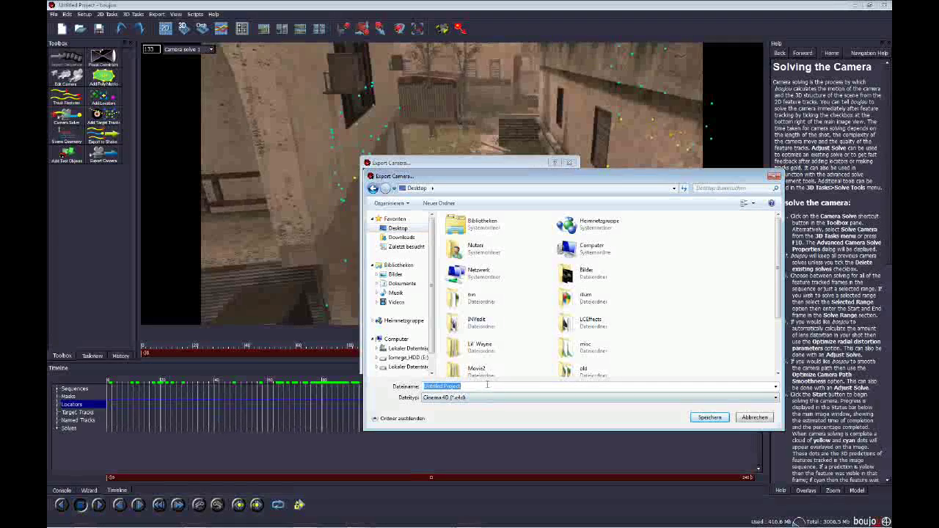
{"action": "left_click_drag", "start_coordinate": [443, 386], "coordinate": [486, 384]}
{"action": "type", "text": "Project2"}
{"action": "left_click", "coordinate": [710, 417]}
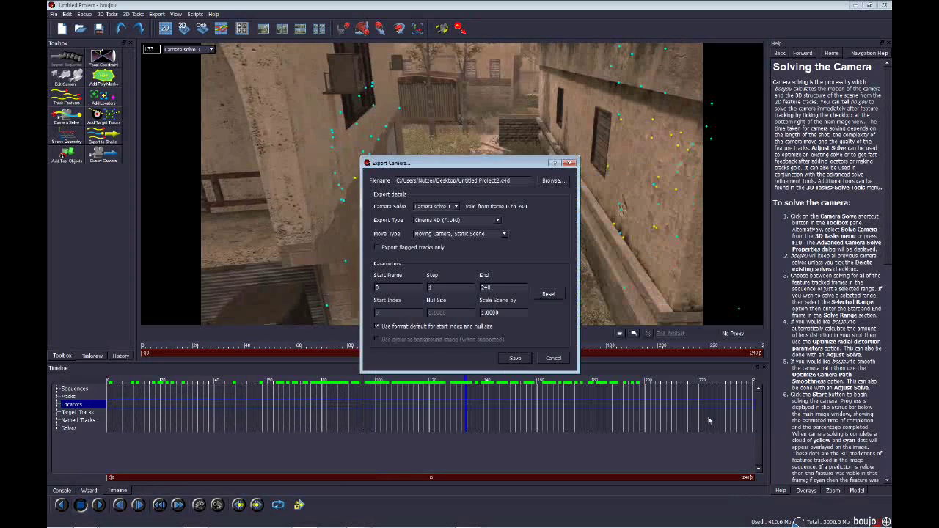
- Set the export's scene scale to 100 and save the camera file
{"action": "double_click", "coordinate": [511, 316]}
{"action": "type", "text": "100"}
{"action": "left_click", "coordinate": [515, 359]}
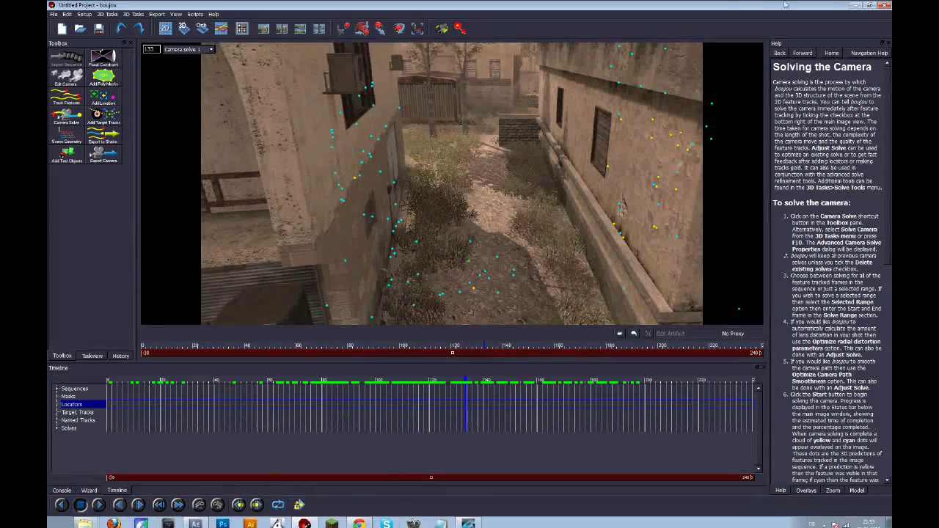
- Minimize the open windows and switch to Cinema 4D, checking the Desktop folder for the exported camera file
{"action": "left_click", "coordinate": [854, 6]}
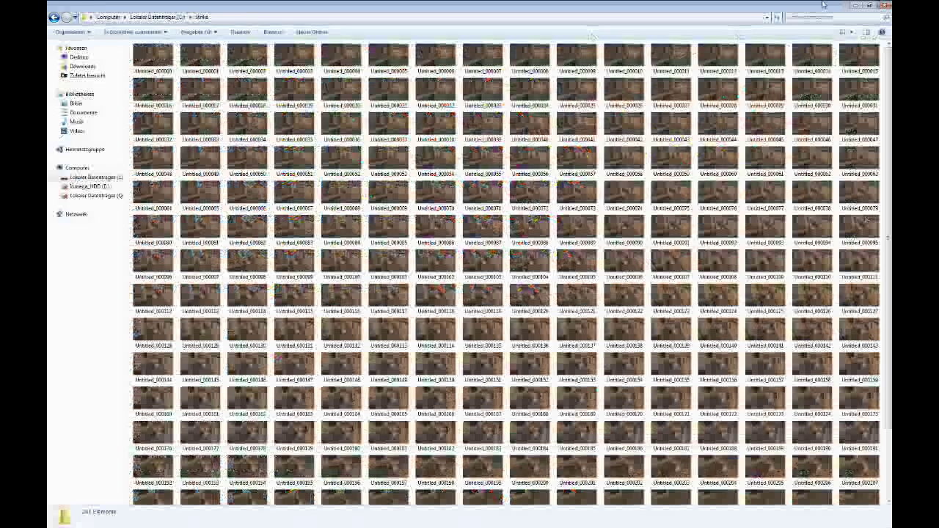
{"action": "left_click", "coordinate": [855, 6]}
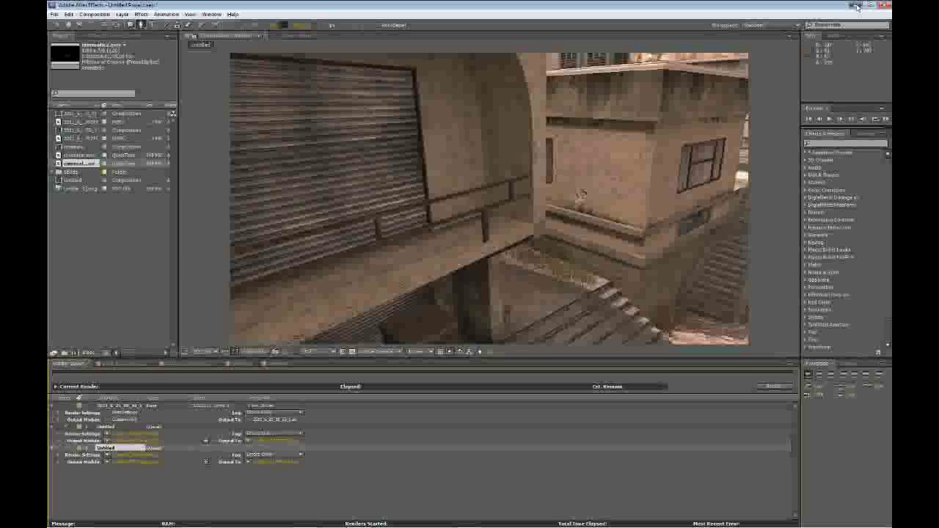
{"action": "left_click", "coordinate": [856, 6]}
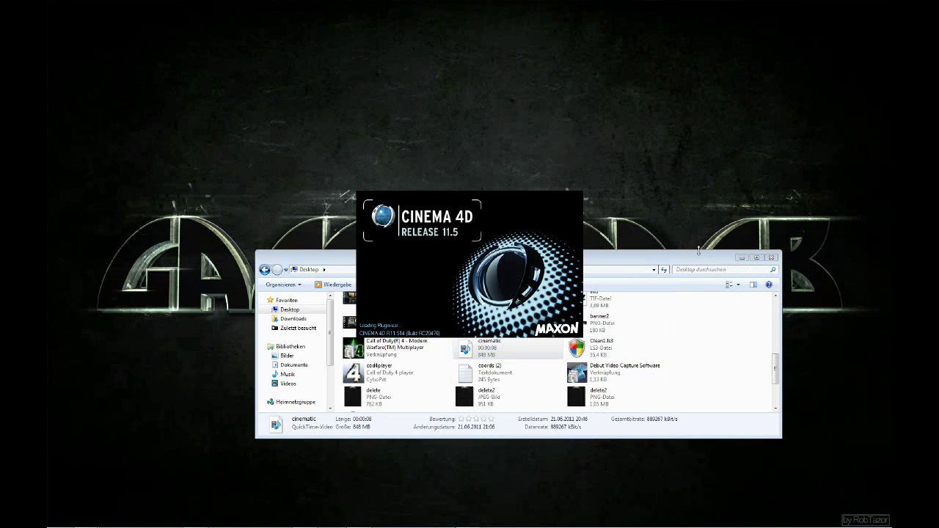
{"action": "scroll", "coordinate": [777, 402], "scroll_direction": "down", "scroll_amount": 1}
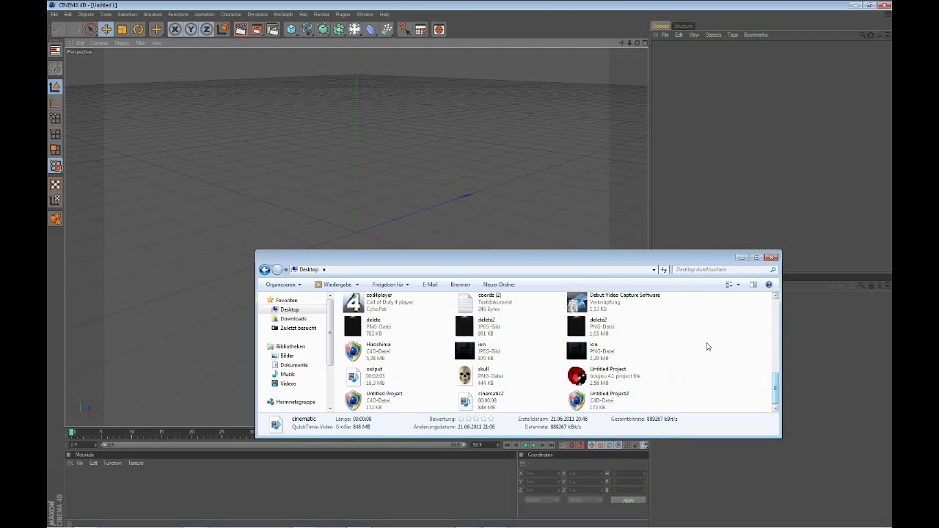
{"action": "left_click", "coordinate": [742, 257]}
- Open Untitled Project2 from the Desktop with the default import settings and extend the timeline's preview range to the full animation
{"action": "left_click", "coordinate": [53, 14]}
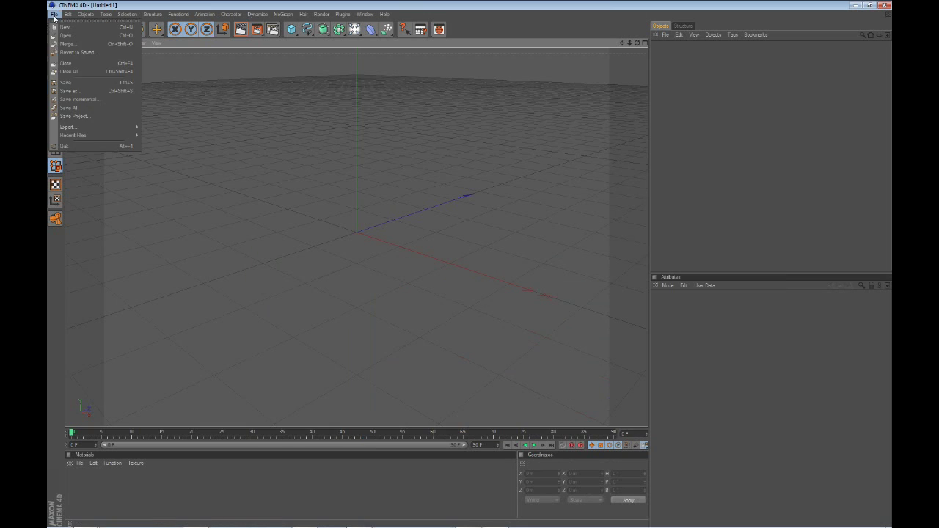
{"action": "left_click", "coordinate": [71, 33]}
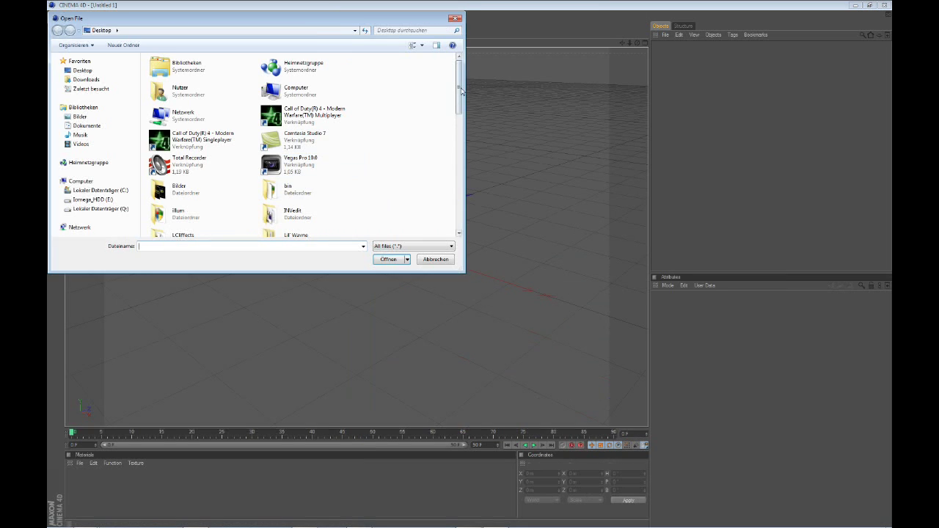
{"action": "left_click_drag", "start_coordinate": [460, 90], "coordinate": [460, 242]}
{"action": "left_click", "coordinate": [324, 233]}
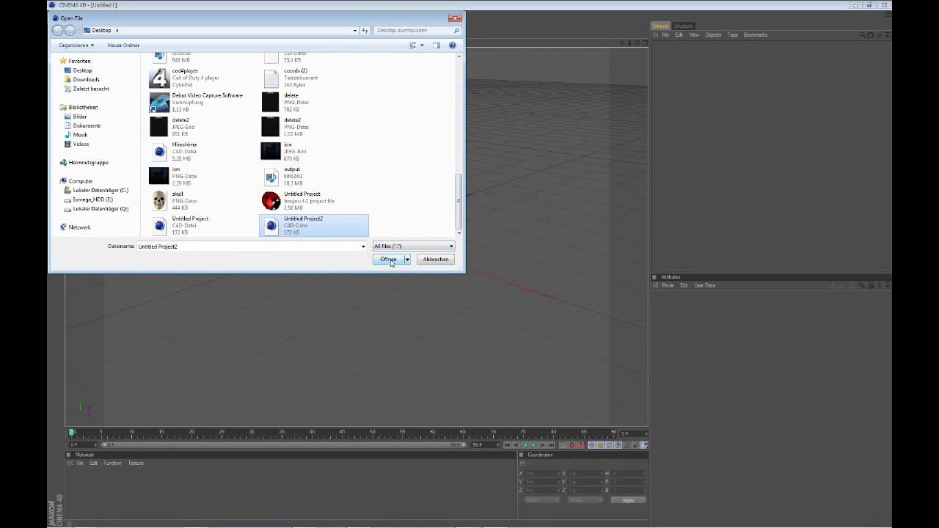
{"action": "left_click", "coordinate": [389, 260]}
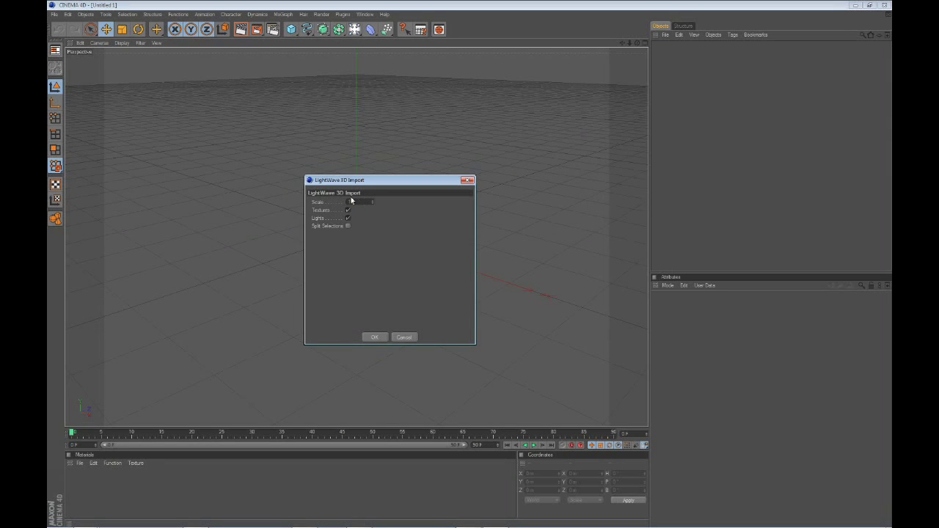
{"action": "left_click", "coordinate": [374, 337]}
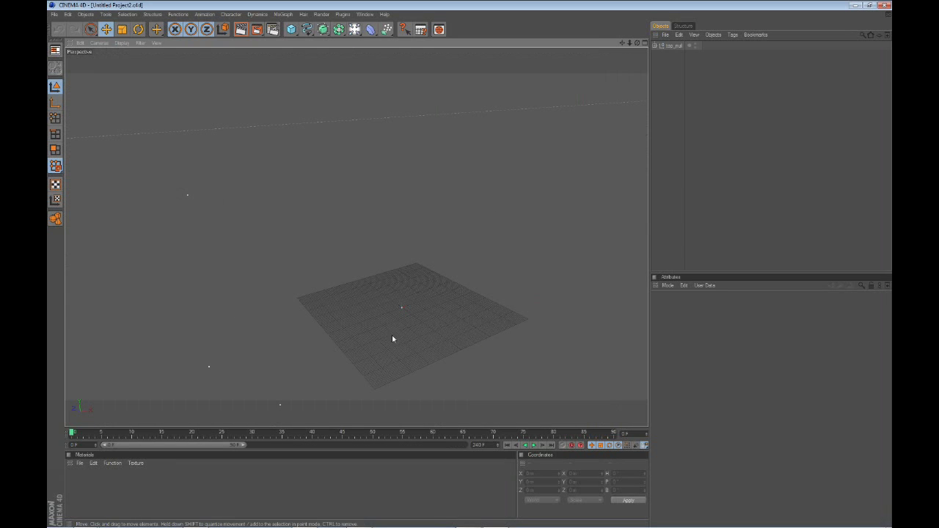
{"action": "left_click_drag", "start_coordinate": [242, 445], "coordinate": [464, 446]}
{"action": "left_click_drag", "start_coordinate": [72, 434], "coordinate": [50, 418]}
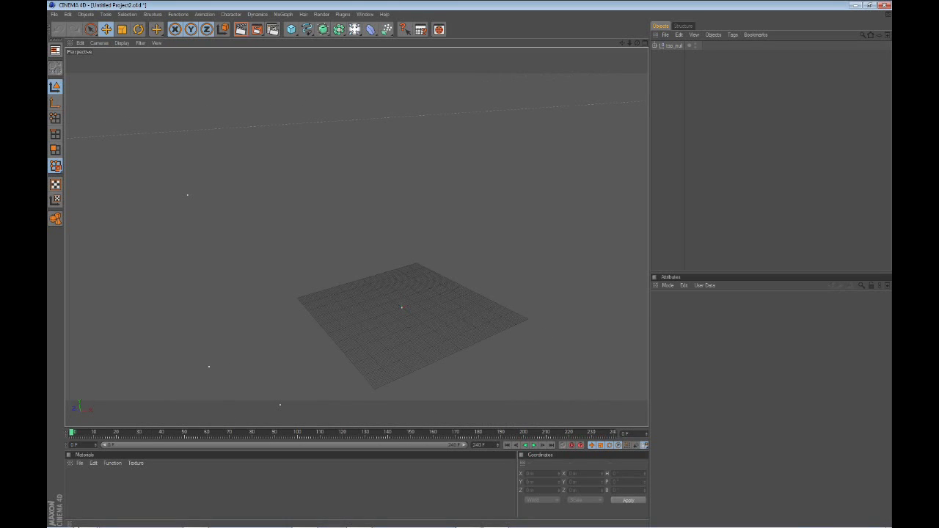
- Create a new material and load Untitled_000000 from the Strike folder as its colour texture, without copying the image to the document location
{"action": "double_click", "coordinate": [84, 478]}
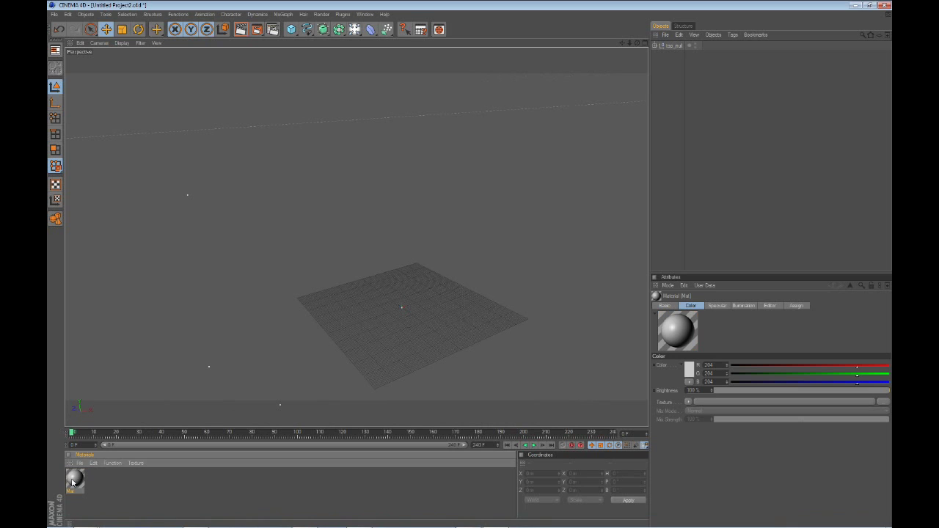
{"action": "double_click", "coordinate": [74, 481]}
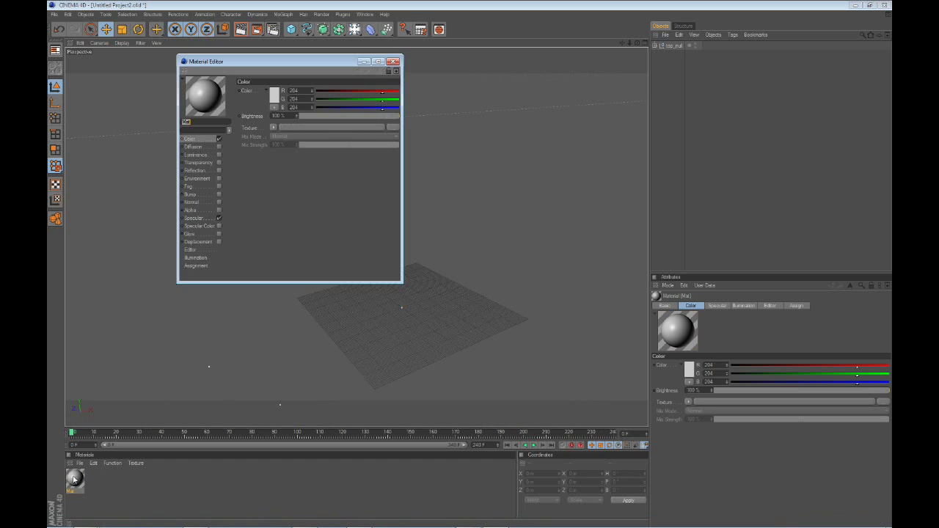
{"action": "left_click", "coordinate": [273, 129]}
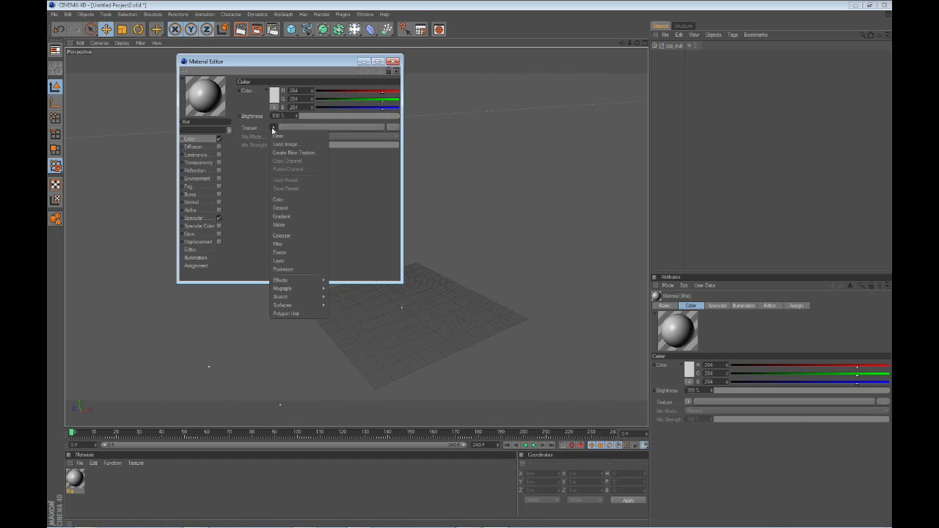
{"action": "left_click", "coordinate": [292, 146]}
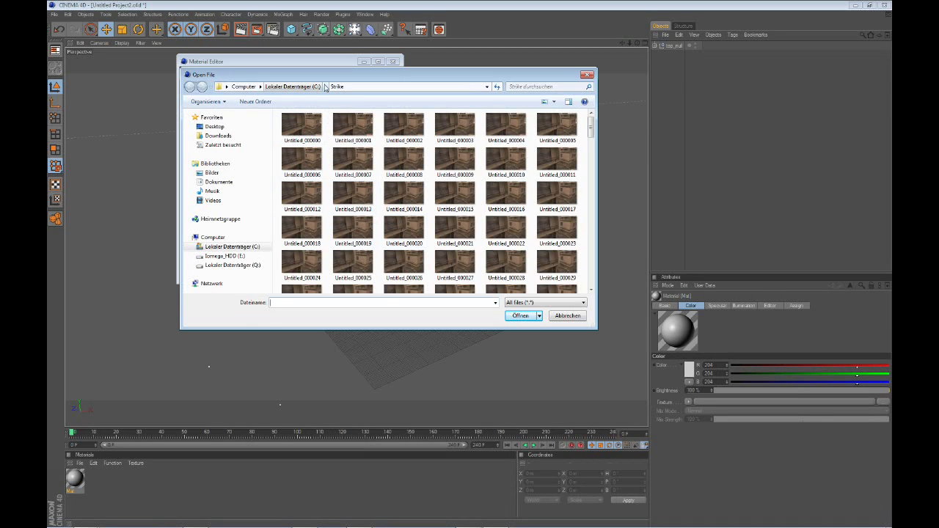
{"action": "left_click", "coordinate": [319, 126]}
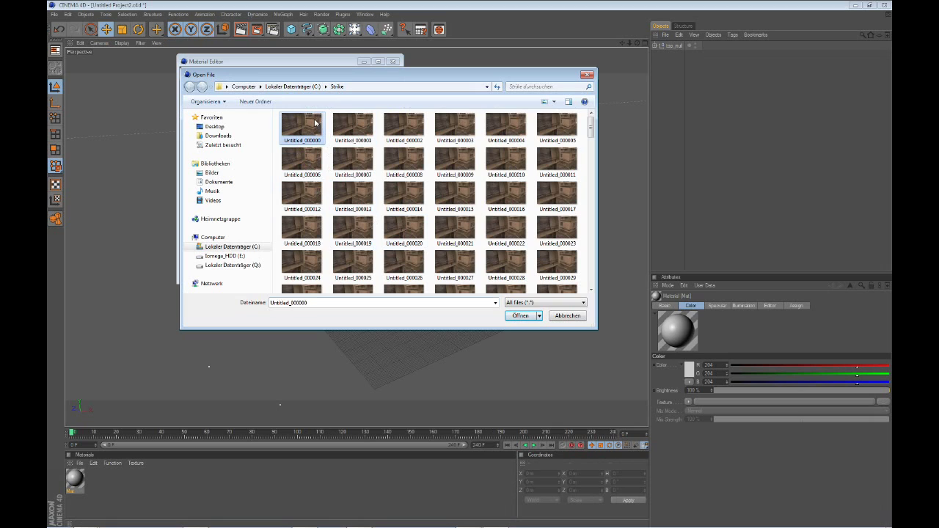
{"action": "left_click", "coordinate": [521, 316]}
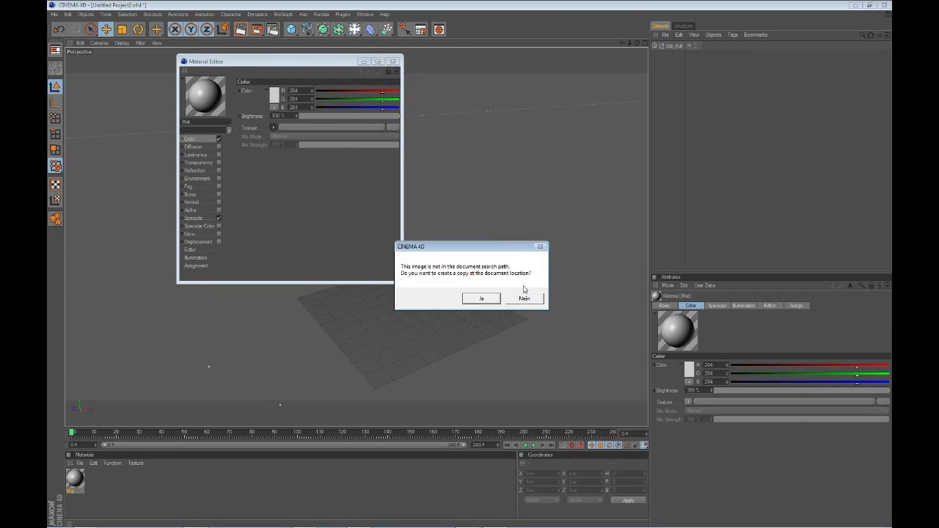
{"action": "left_click", "coordinate": [525, 300]}
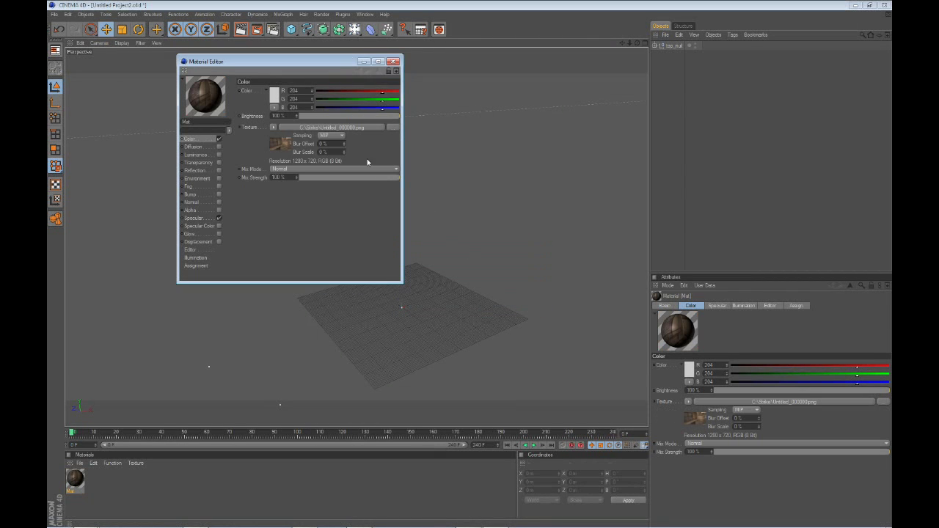
- Calculate the movie frame range in the colour texture's animation settings and close the Material Editor
{"action": "left_click", "coordinate": [330, 130]}
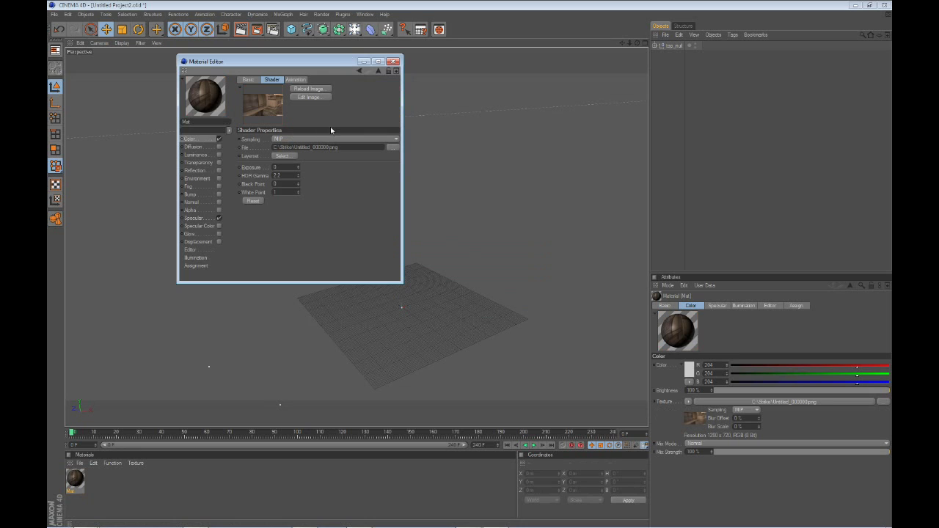
{"action": "left_click", "coordinate": [297, 80]}
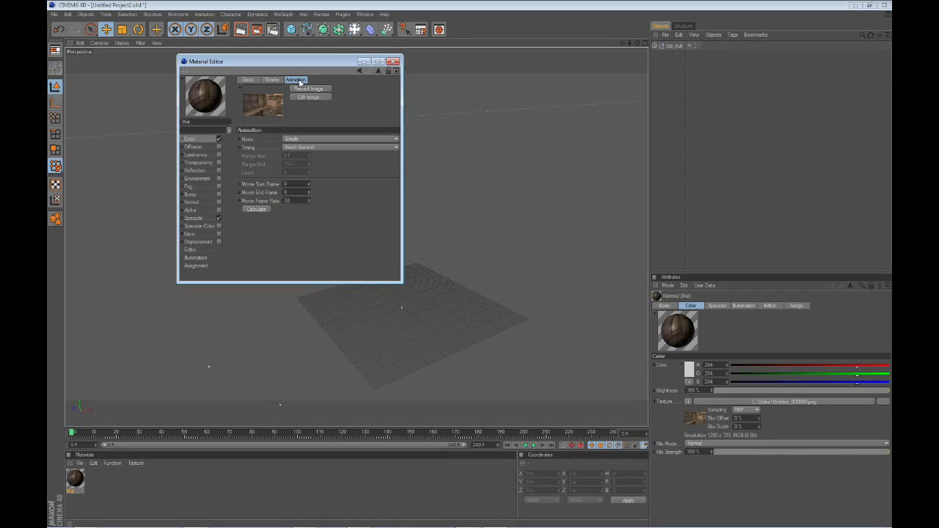
{"action": "left_click", "coordinate": [256, 209]}
{"action": "left_click", "coordinate": [393, 62]}
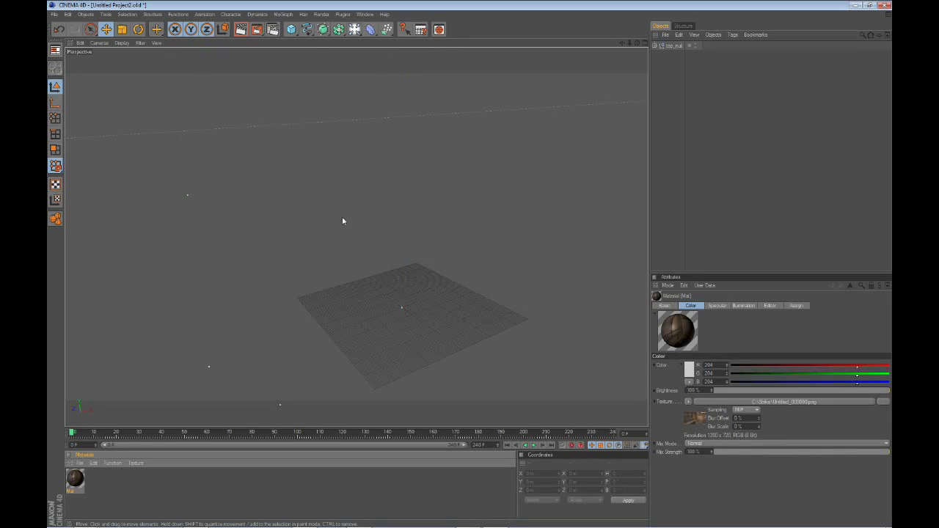
- Add a Background object, apply the footage material to it, and scrub the timeline to check the footage playback
{"action": "left_click", "coordinate": [354, 31]}
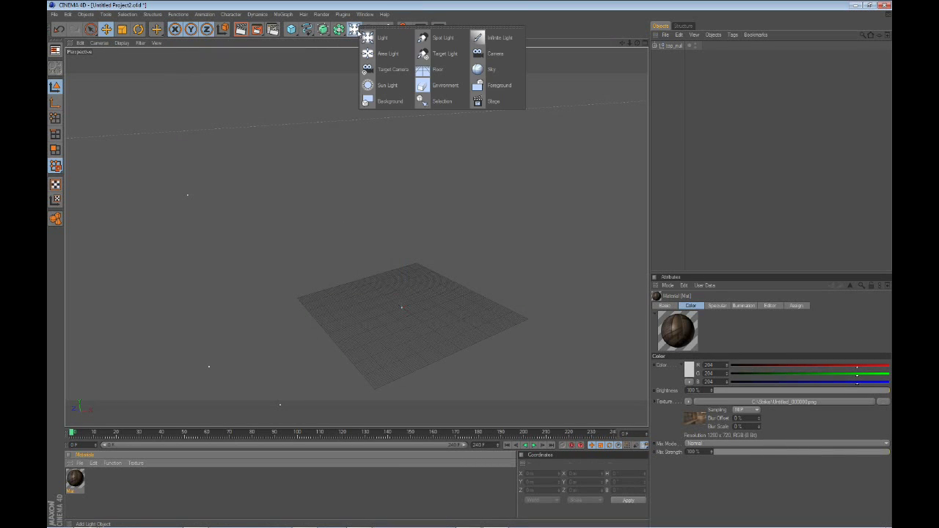
{"action": "left_click", "coordinate": [356, 32]}
{"action": "left_click", "coordinate": [354, 31]}
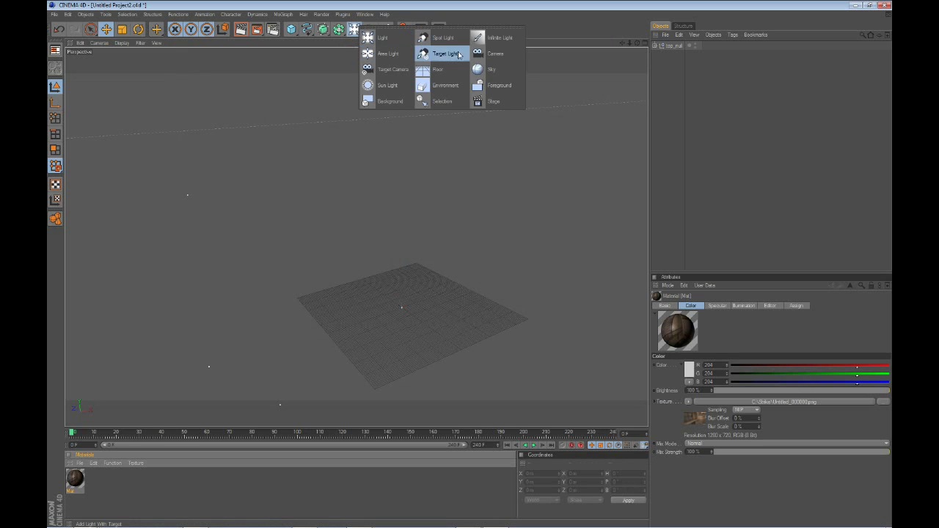
{"action": "left_click", "coordinate": [388, 101]}
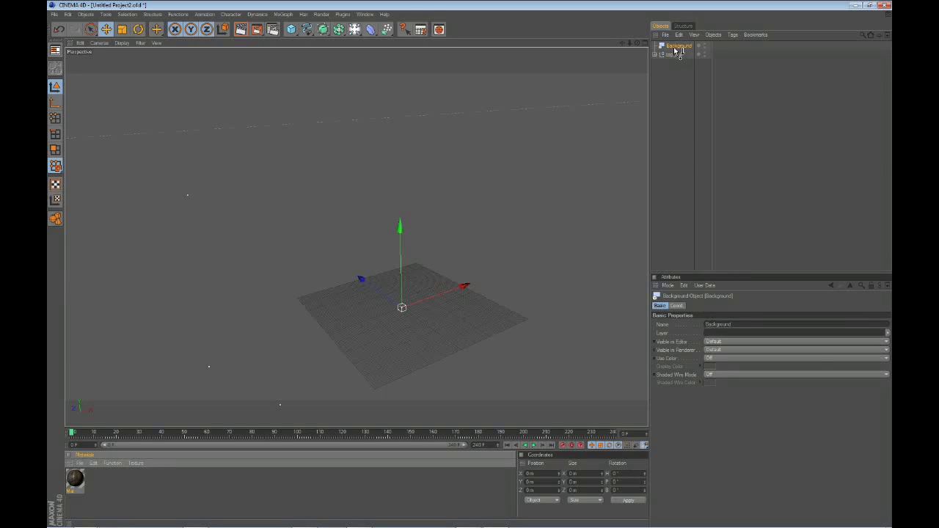
{"action": "left_click_drag", "start_coordinate": [676, 50], "coordinate": [679, 51]}
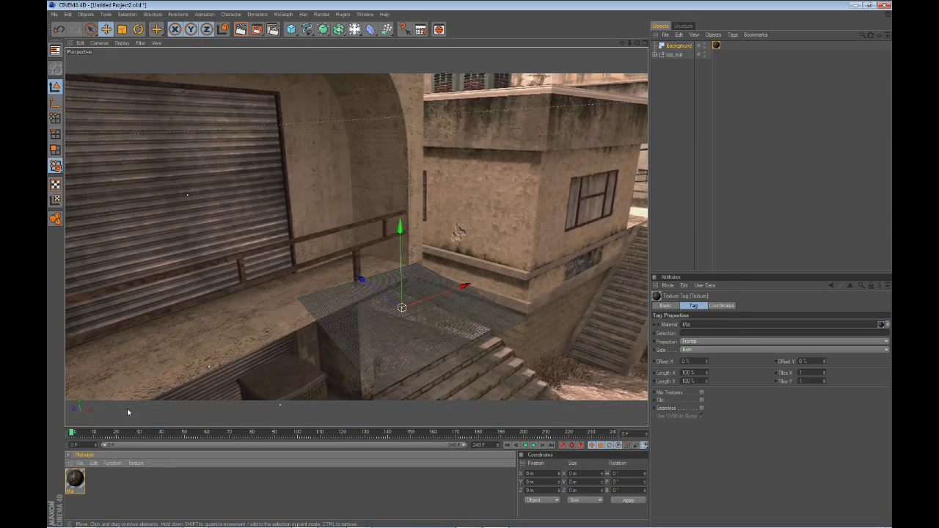
{"action": "left_click_drag", "start_coordinate": [72, 433], "coordinate": [515, 421]}
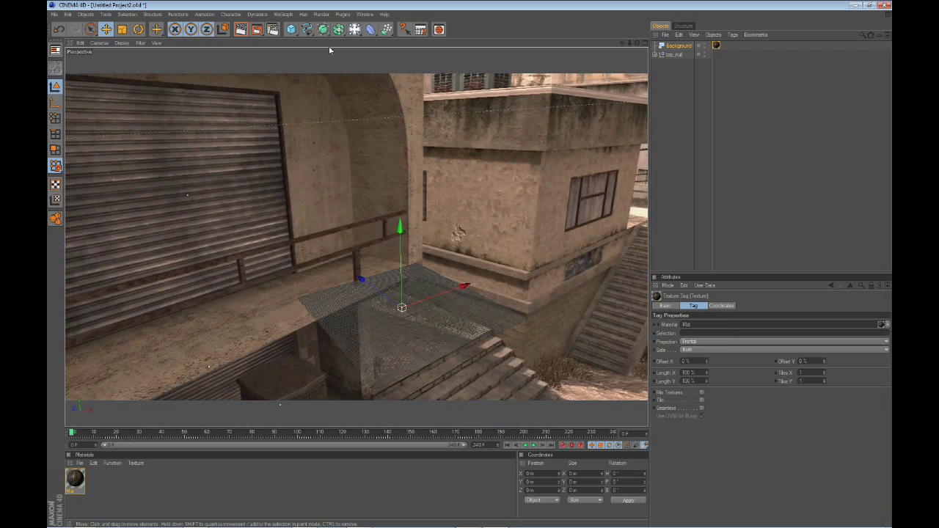
- Add a MoGraph Text object reading SMALL
{"action": "left_click", "coordinate": [289, 15]}
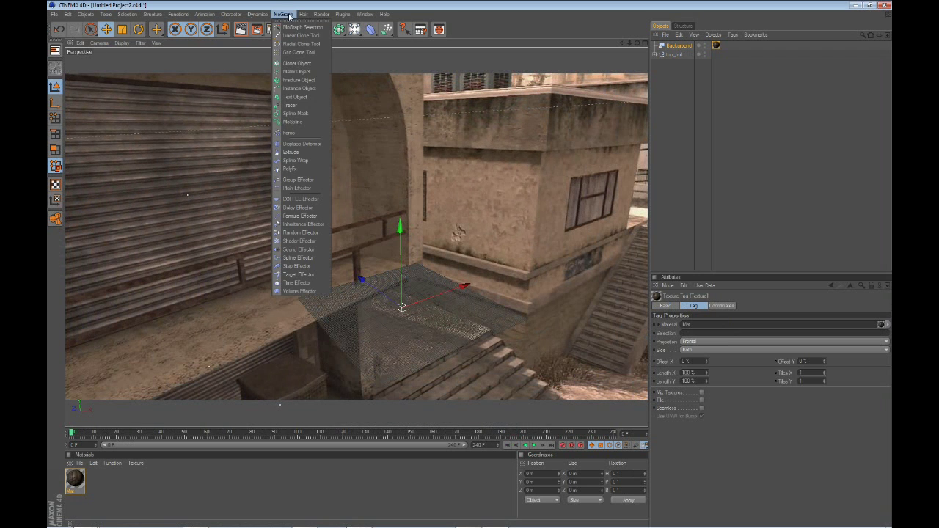
{"action": "left_click", "coordinate": [297, 97]}
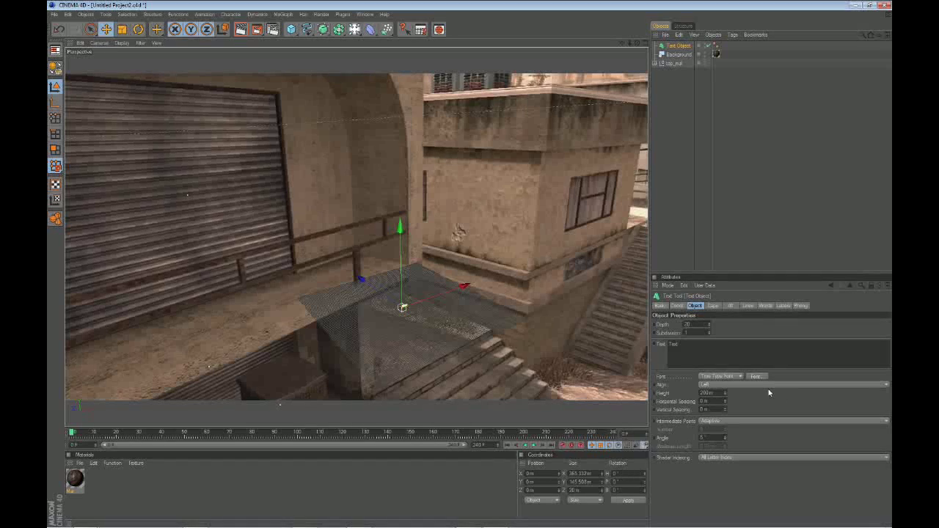
{"action": "left_click", "coordinate": [746, 355]}
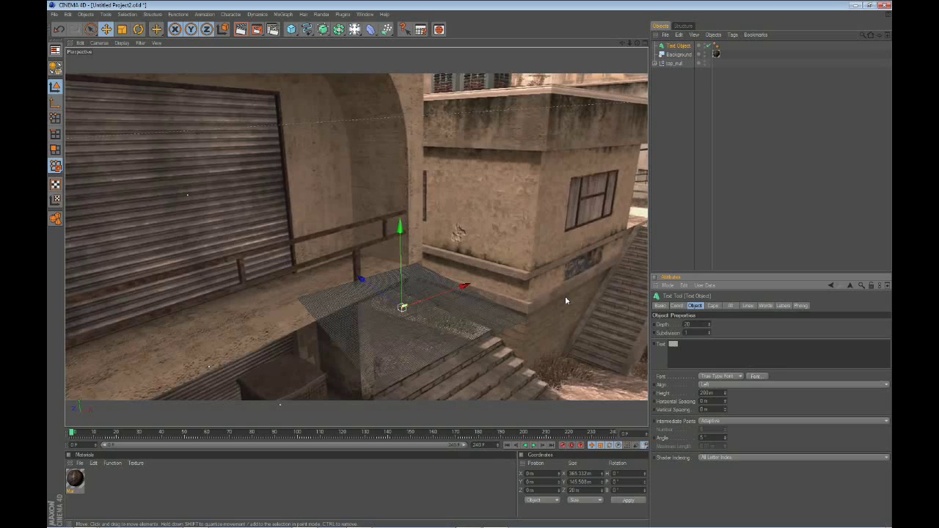
{"action": "type", "text": "SMALL"}
- Set the SMALL text's height to 2800 m and its depth to 784
{"action": "left_click", "coordinate": [688, 325]}
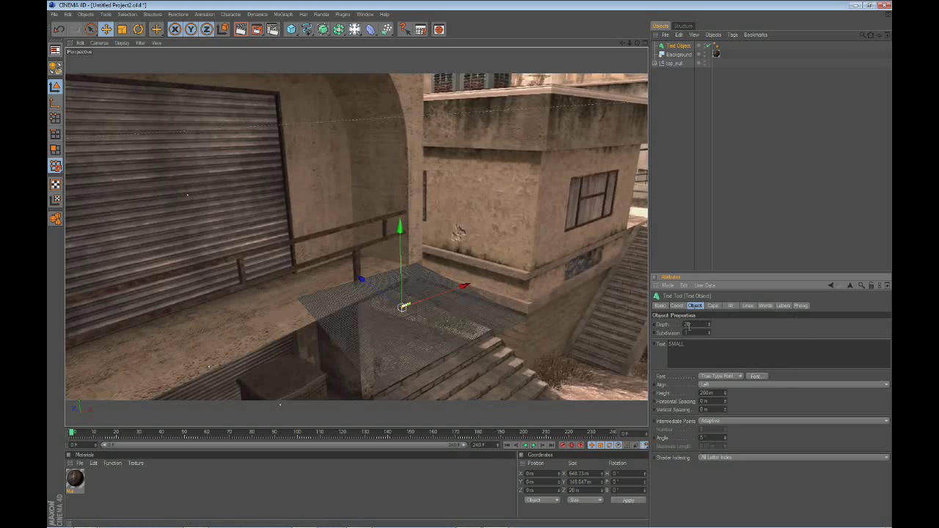
{"action": "type", "text": "50"}
{"action": "key", "text": "Return"}
{"action": "left_click_drag", "start_coordinate": [725, 393], "coordinate": [749, 466]}
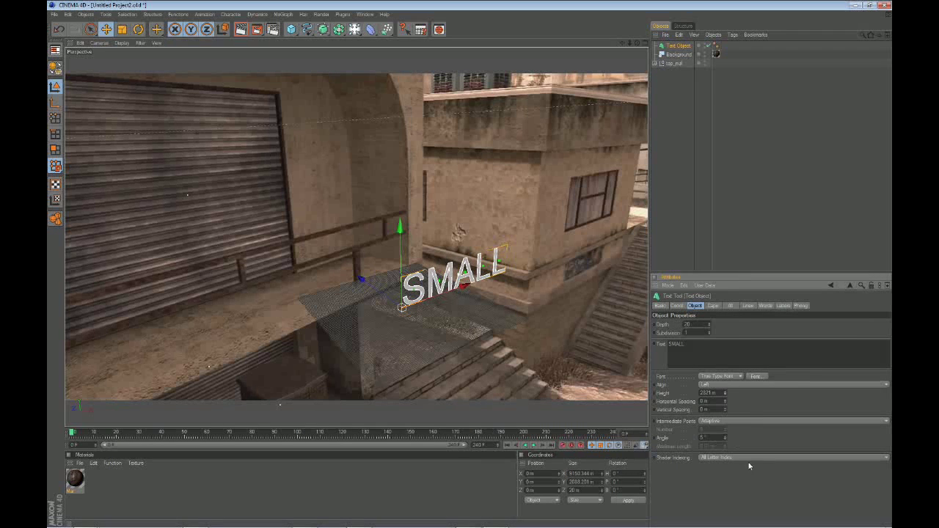
{"action": "double_click", "coordinate": [718, 393]}
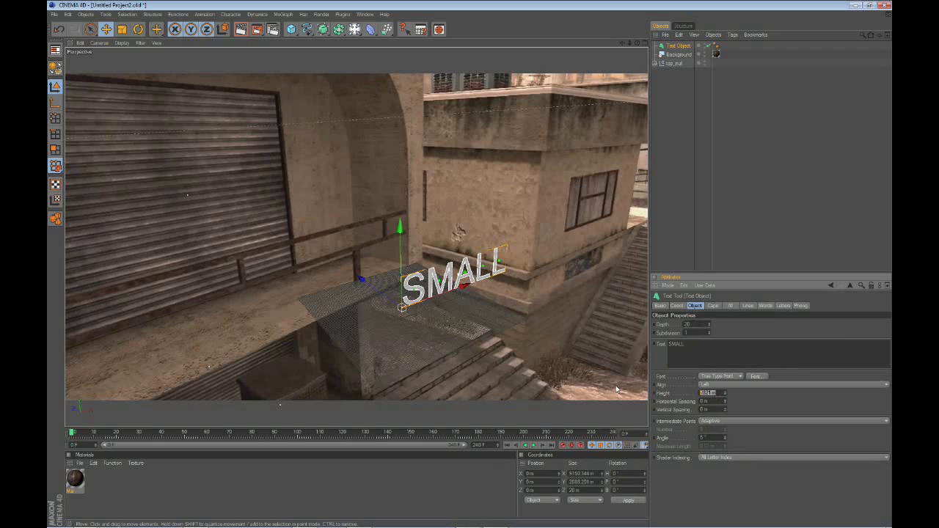
{"action": "type", "text": "4000"}
{"action": "key", "text": "Return"}
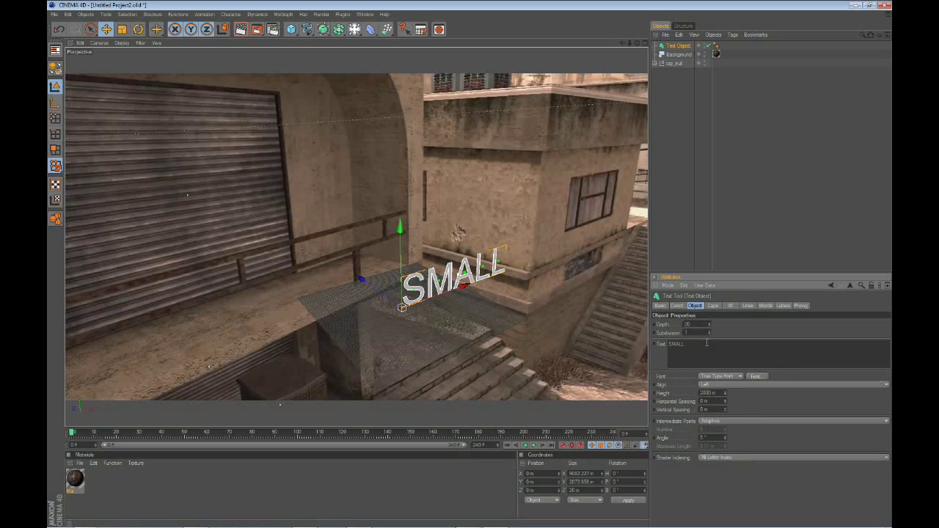
{"action": "left_click_drag", "start_coordinate": [710, 329], "coordinate": [710, 295]}
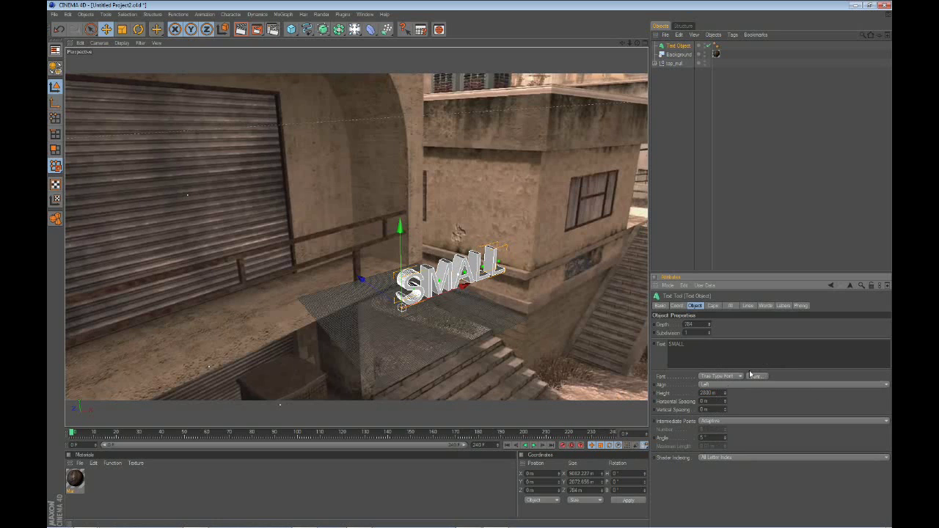
- Change the SMALL text's font to Arial in the Schwarz style
{"action": "left_click", "coordinate": [755, 375]}
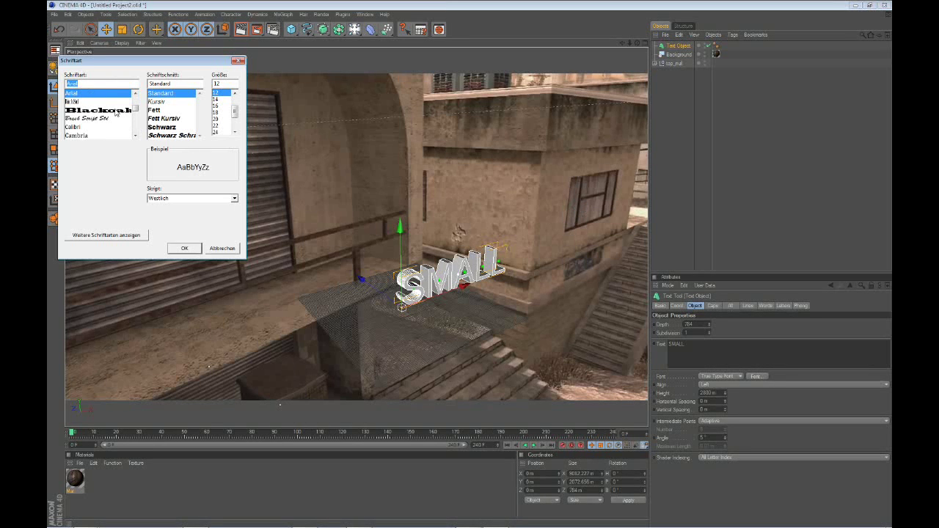
{"action": "left_click", "coordinate": [168, 127]}
{"action": "left_click", "coordinate": [184, 247]}
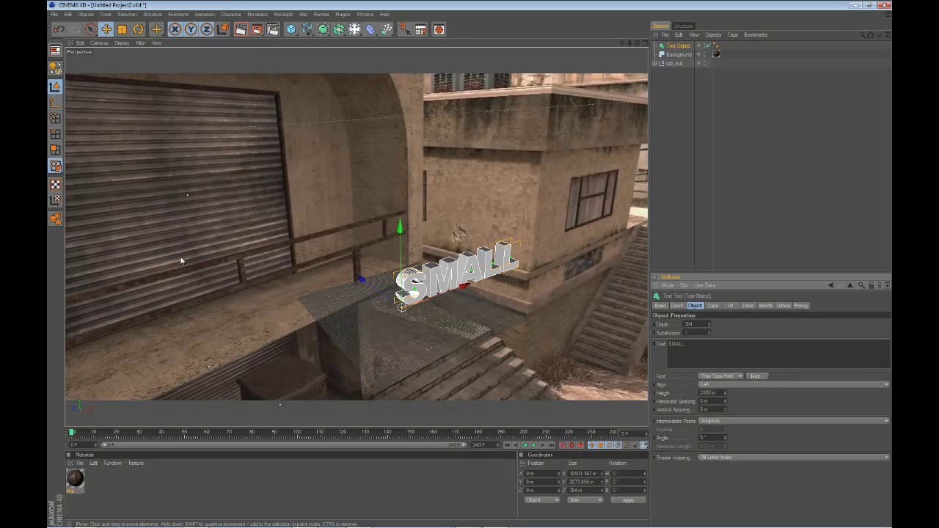
- Set both the start and end caps of the SMALL text to Fillet Cap
{"action": "left_click", "coordinate": [712, 306]}
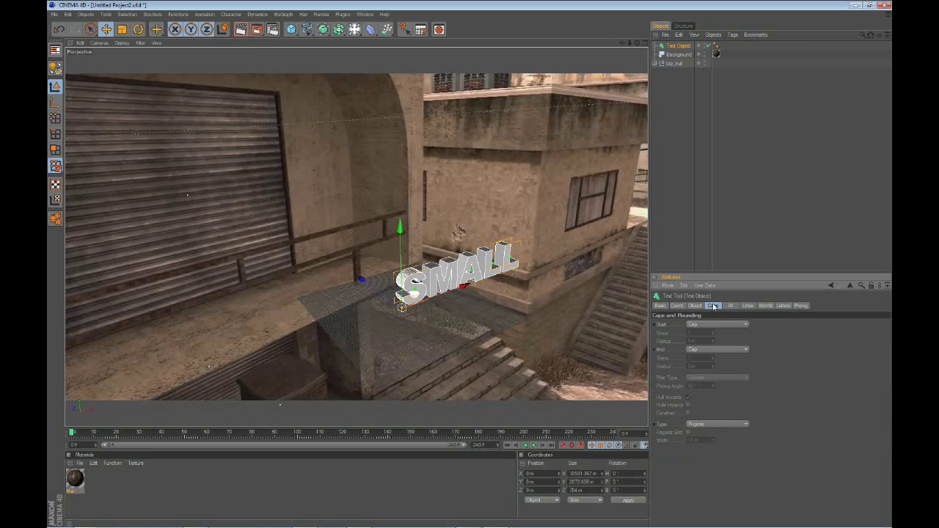
{"action": "left_click", "coordinate": [709, 325]}
{"action": "left_click", "coordinate": [703, 355]}
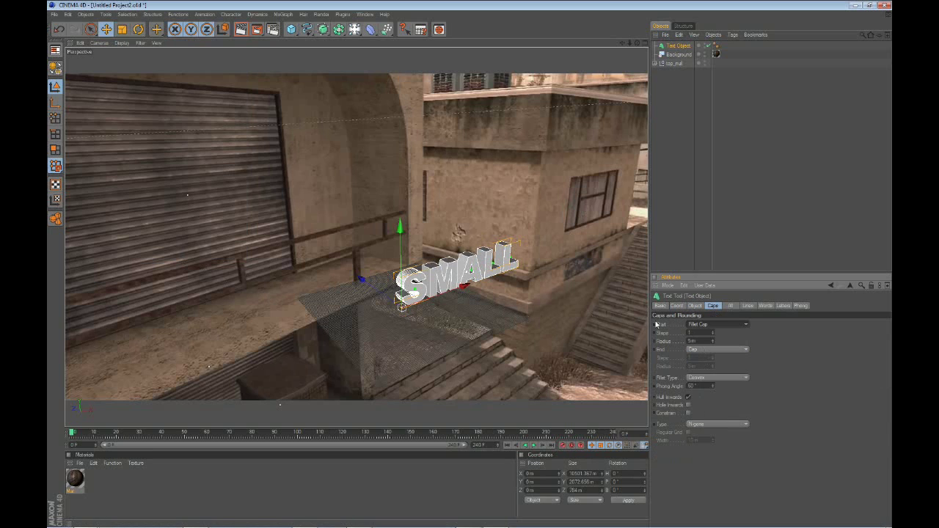
{"action": "left_click", "coordinate": [704, 350]}
{"action": "left_click", "coordinate": [703, 384]}
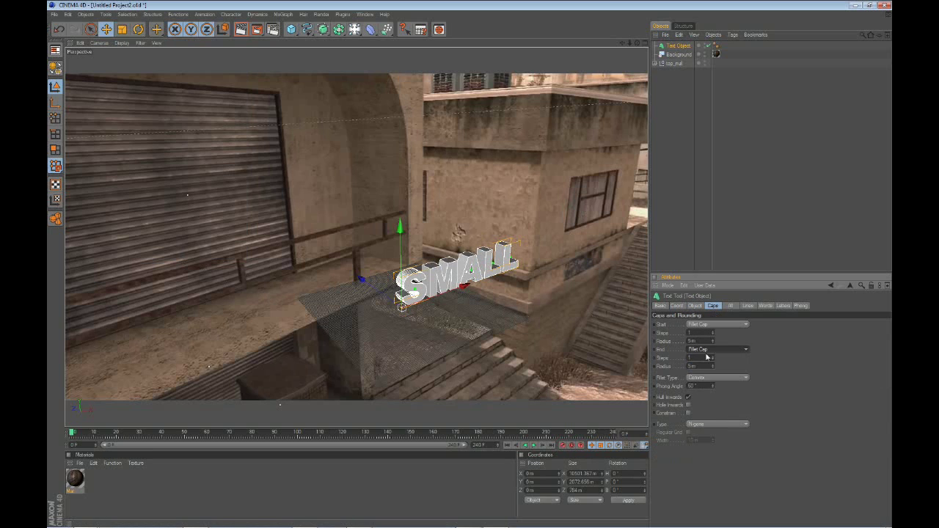
- Set the fillet radius of the text's start and end caps to 85 m
{"action": "left_click_drag", "start_coordinate": [711, 341], "coordinate": [712, 289]}
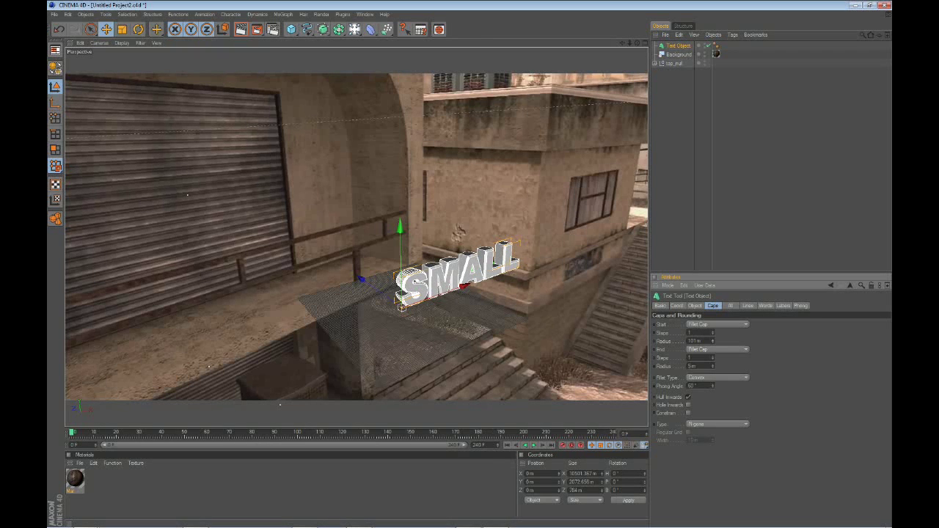
{"action": "left_click", "coordinate": [702, 341]}
{"action": "type", "text": "85"}
{"action": "key", "text": "Tab"}
{"action": "type", "text": "85"}
{"action": "key", "text": "Return"}
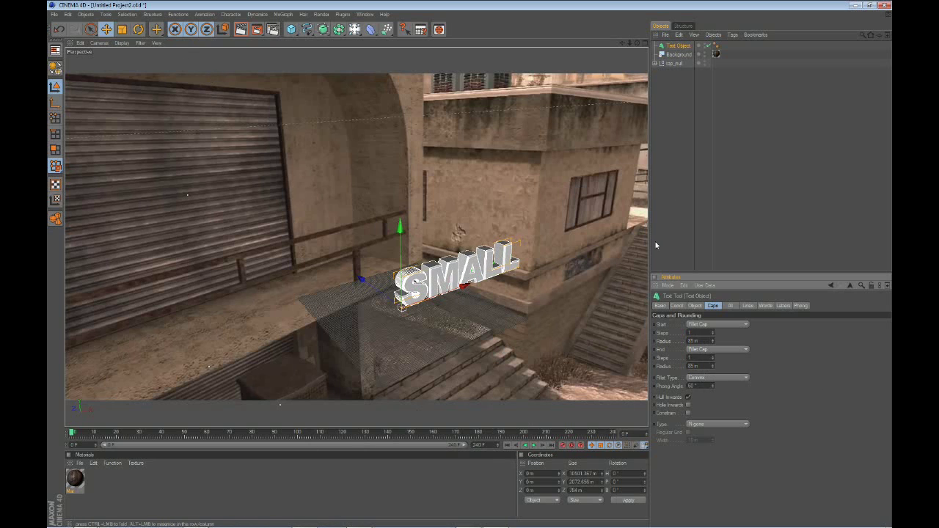
- Set the text alignment to Middle and scrub to frame 116 to check its placement in the footage
{"action": "left_click", "coordinate": [695, 306]}
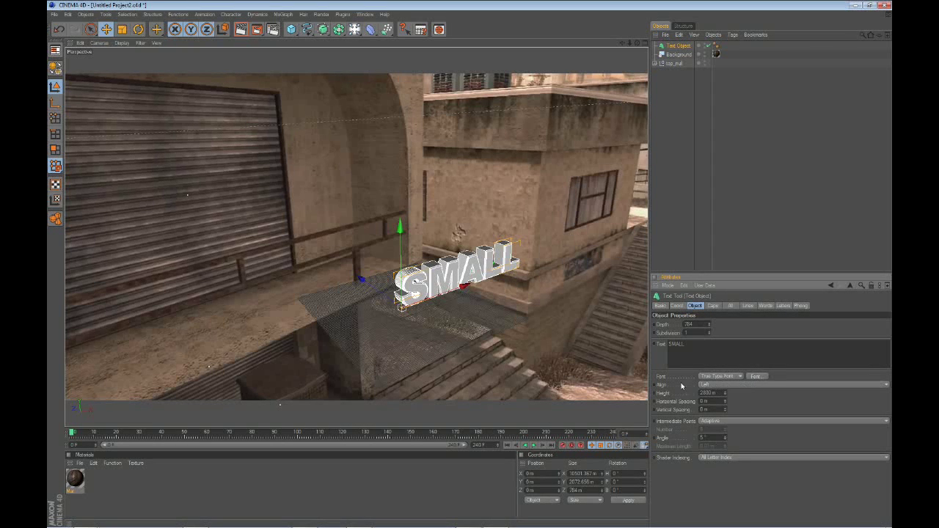
{"action": "left_click", "coordinate": [710, 385]}
{"action": "left_click", "coordinate": [715, 402]}
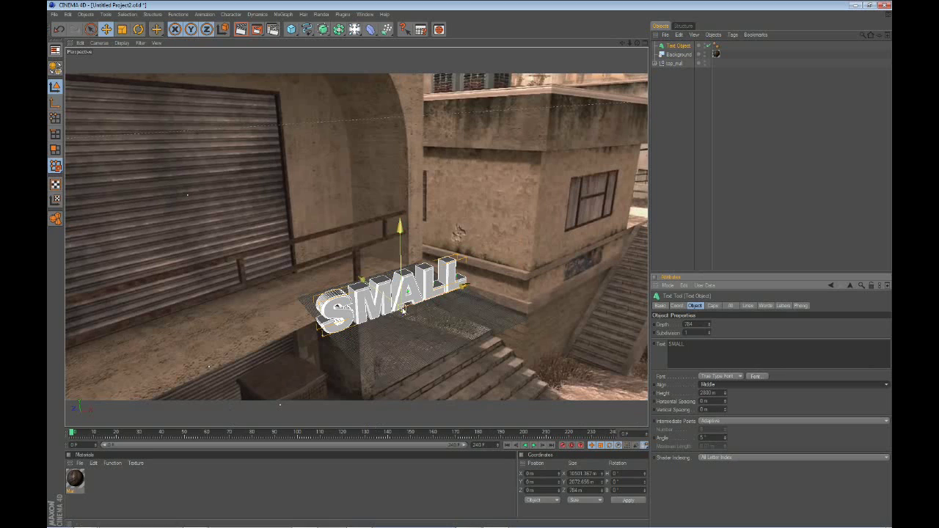
{"action": "left_click_drag", "start_coordinate": [192, 433], "coordinate": [333, 424]}
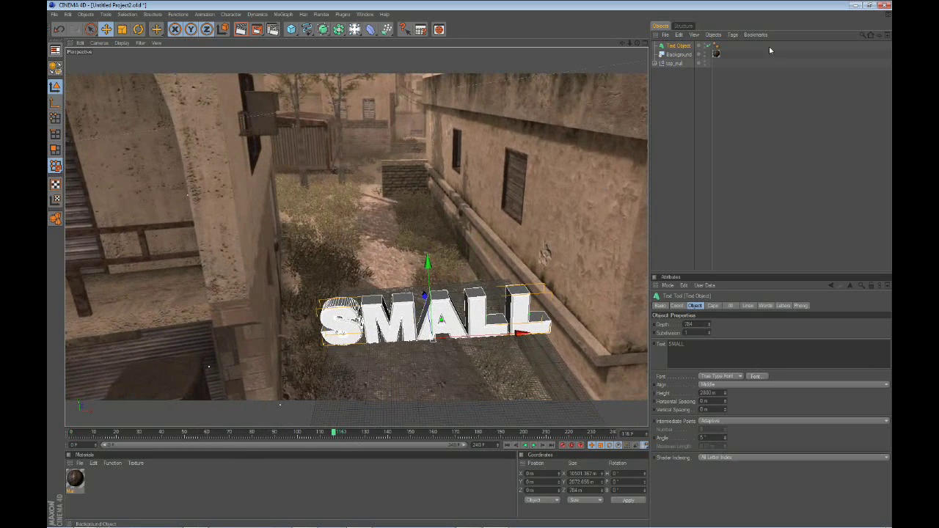
- Set the SMALL text's height to 2500 m and its depth to 700 m
{"action": "left_click", "coordinate": [679, 47]}
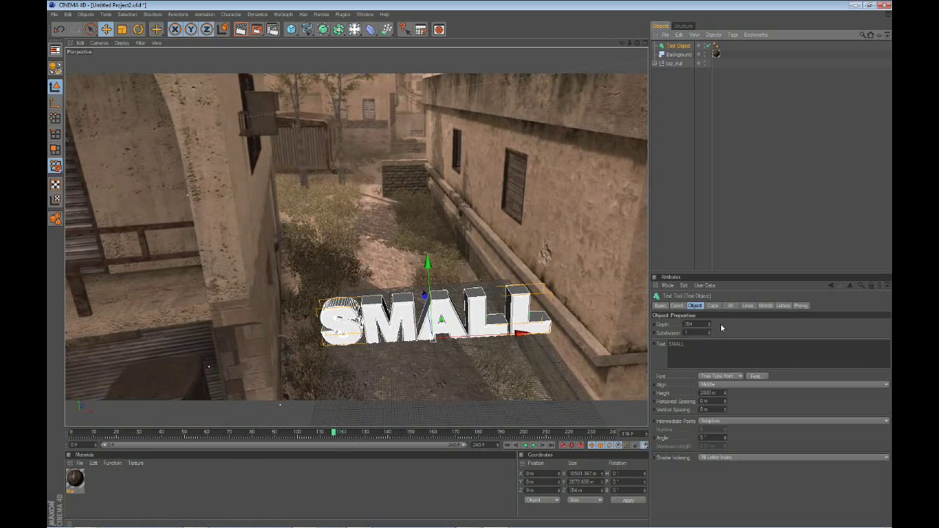
{"action": "double_click", "coordinate": [708, 392]}
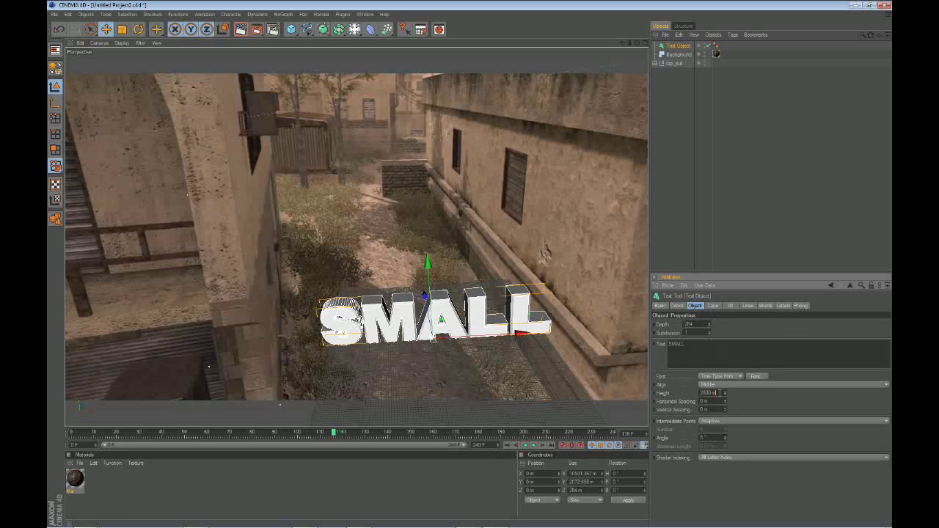
{"action": "type", "text": "2500"}
{"action": "key", "text": "Return"}
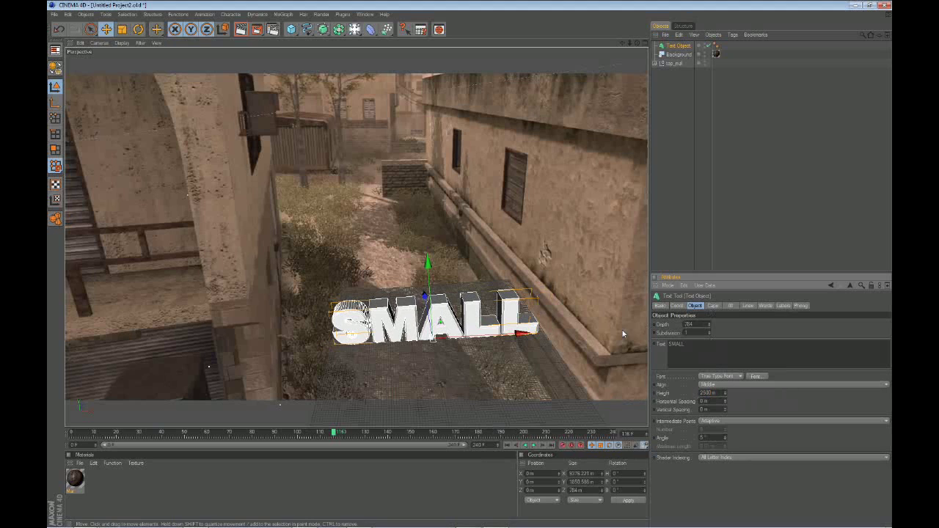
{"action": "type", "text": "200"}
{"action": "key", "text": "Return"}
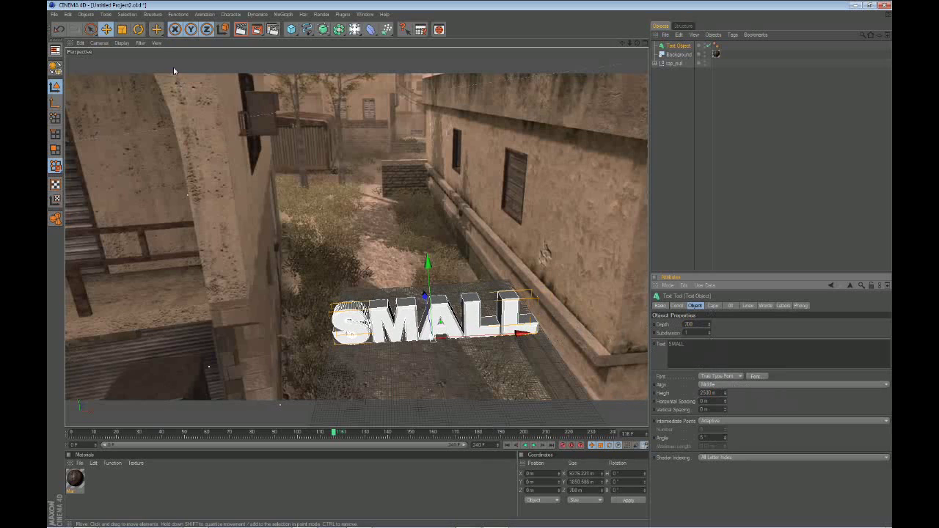
- Rotate the SMALL text to a heading of about 6° and shift it about 314 m along negative X and 34 m along negative Z
{"action": "key", "text": "r"}
{"action": "left_click_drag", "start_coordinate": [476, 370], "coordinate": [394, 261]}
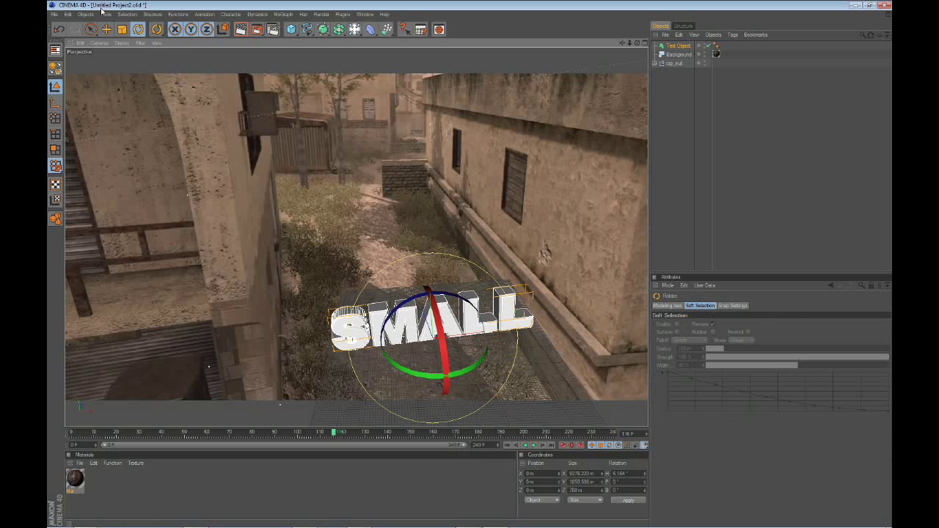
{"action": "left_click", "coordinate": [90, 30]}
{"action": "left_click_drag", "start_coordinate": [360, 328], "coordinate": [357, 327]}
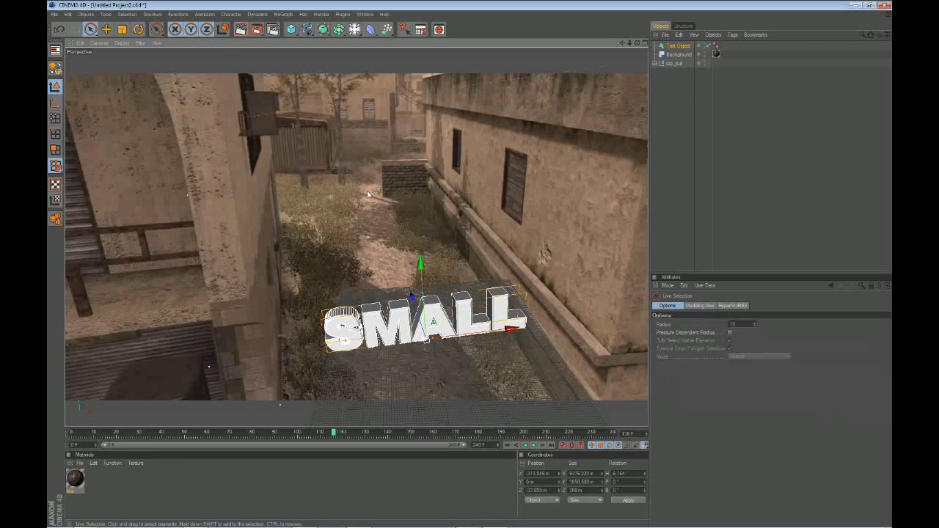
- Bank the SMALL text by about 2.3° to follow the slope of the ground and deselect it
{"action": "left_click", "coordinate": [138, 31]}
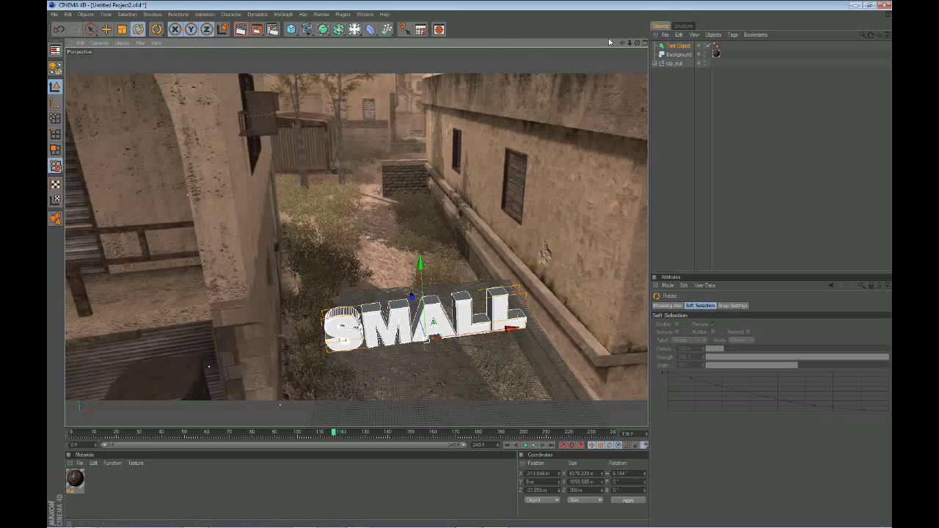
{"action": "left_click", "coordinate": [91, 30]}
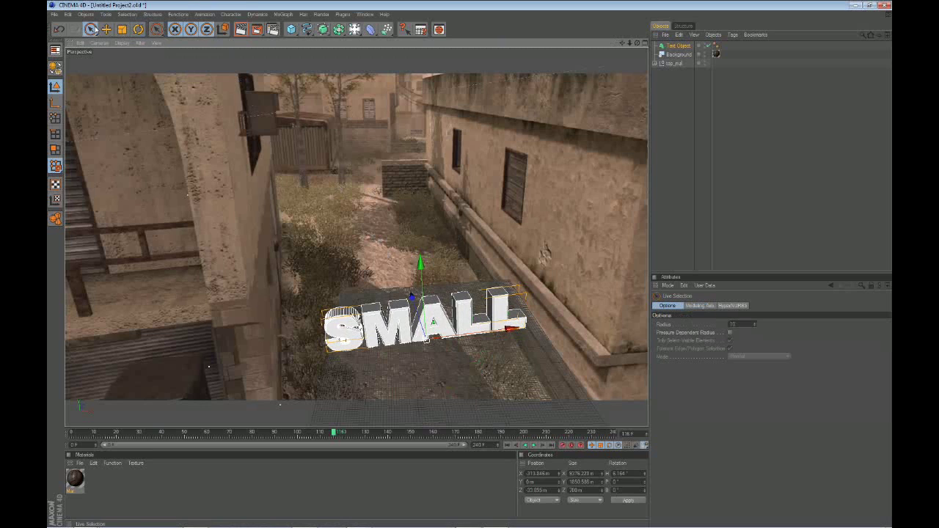
{"action": "left_click", "coordinate": [138, 29]}
{"action": "left_click_drag", "start_coordinate": [461, 303], "coordinate": [448, 314]}
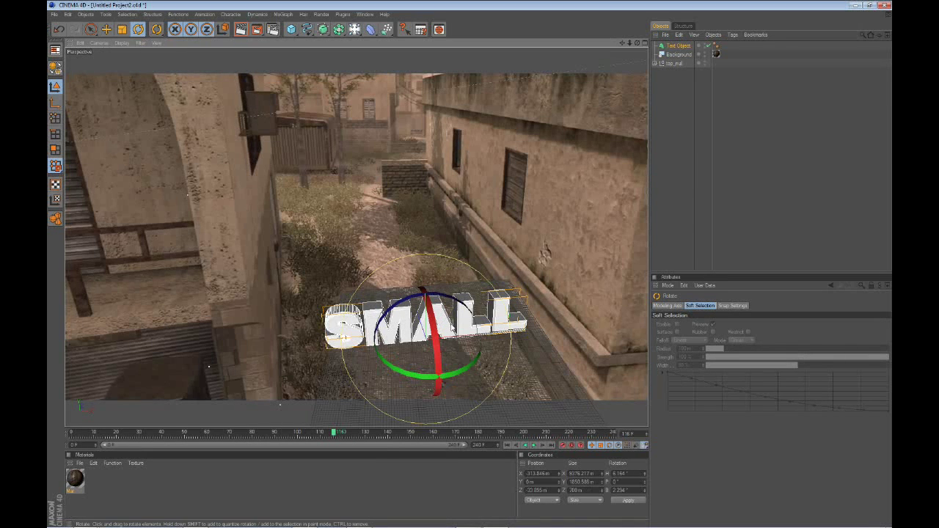
{"action": "left_click", "coordinate": [717, 234]}
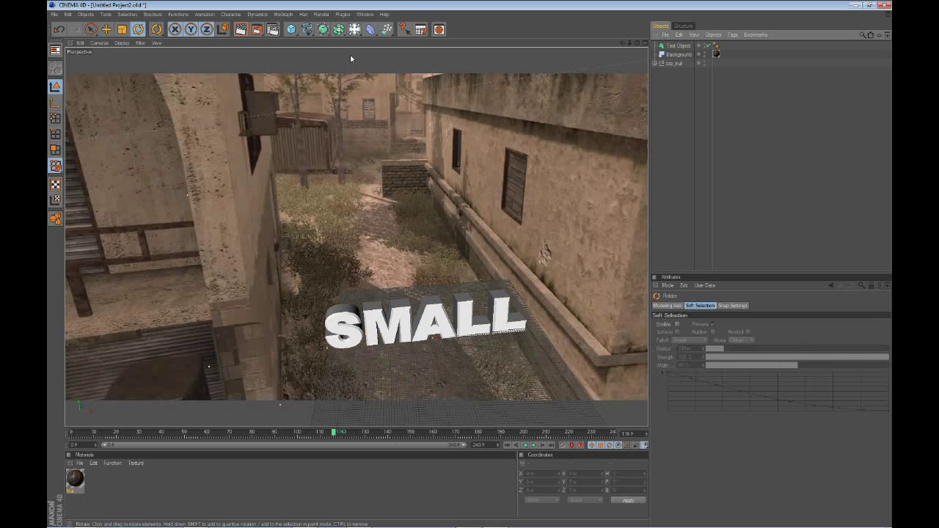
- Load the glossy Danel material from the CINEMA 4D material presets in the Content Browser into the scene
{"action": "left_click", "coordinate": [439, 30]}
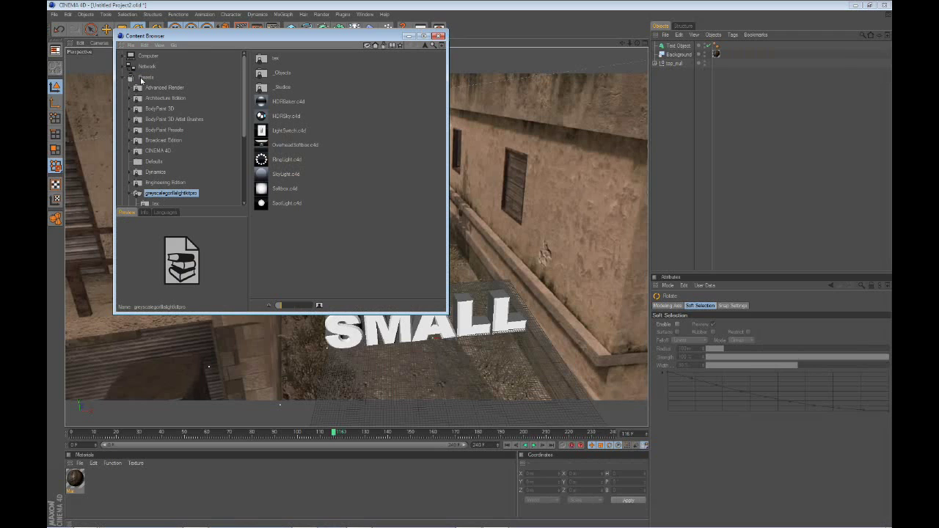
{"action": "left_click", "coordinate": [132, 193]}
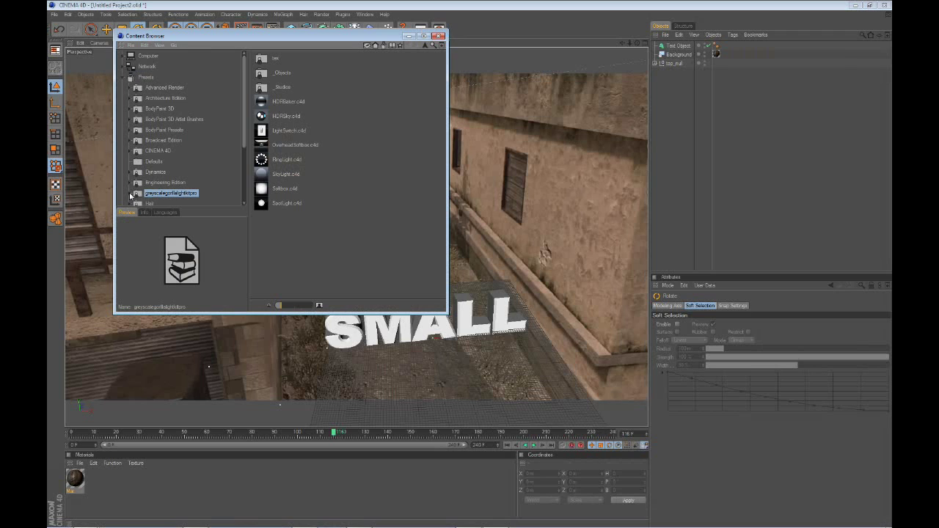
{"action": "left_click", "coordinate": [140, 78]}
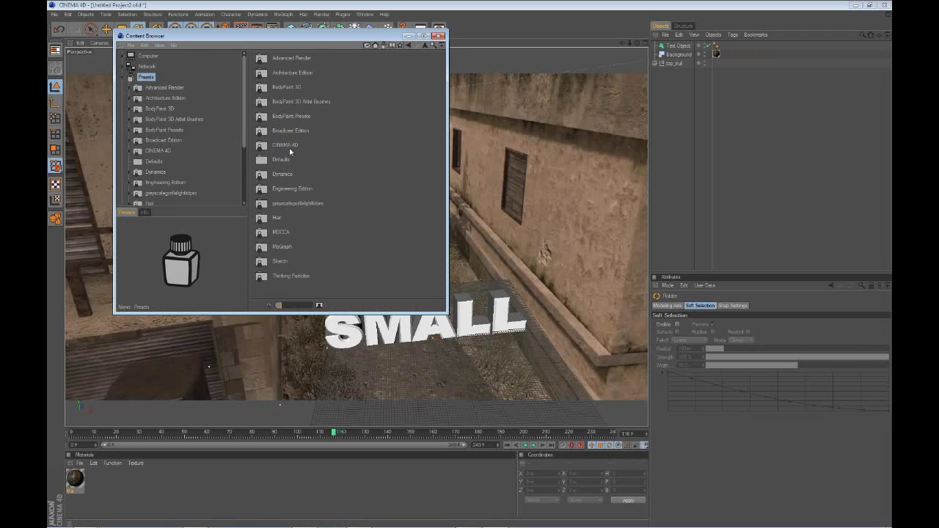
{"action": "double_click", "coordinate": [286, 145]}
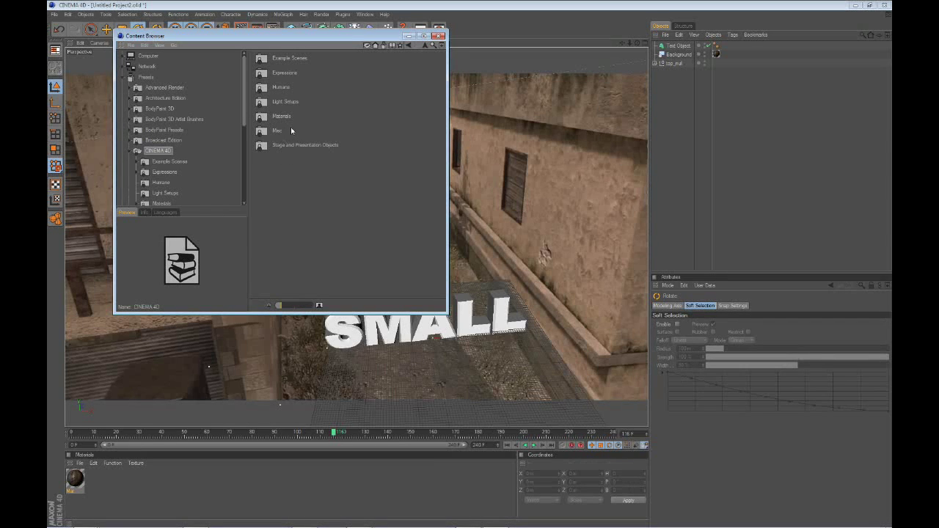
{"action": "double_click", "coordinate": [282, 117]}
{"action": "double_click", "coordinate": [272, 188]}
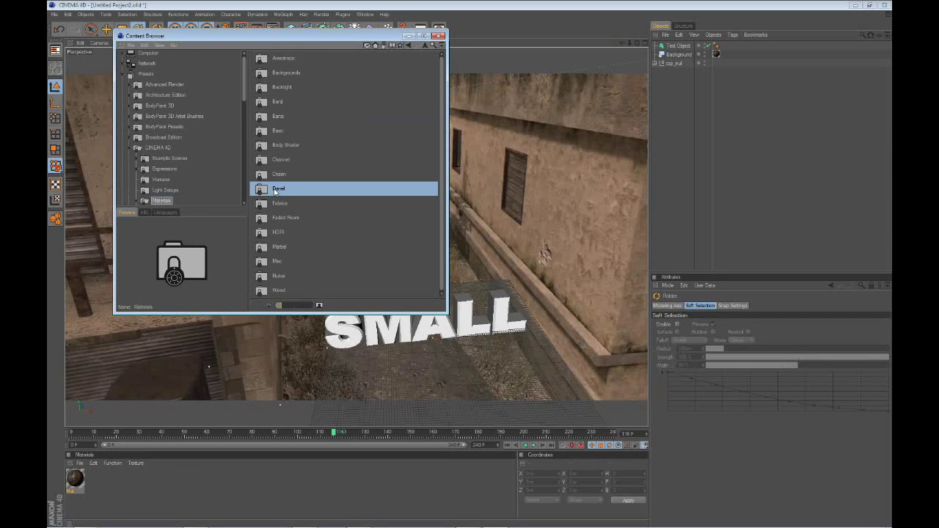
{"action": "double_click", "coordinate": [280, 160]}
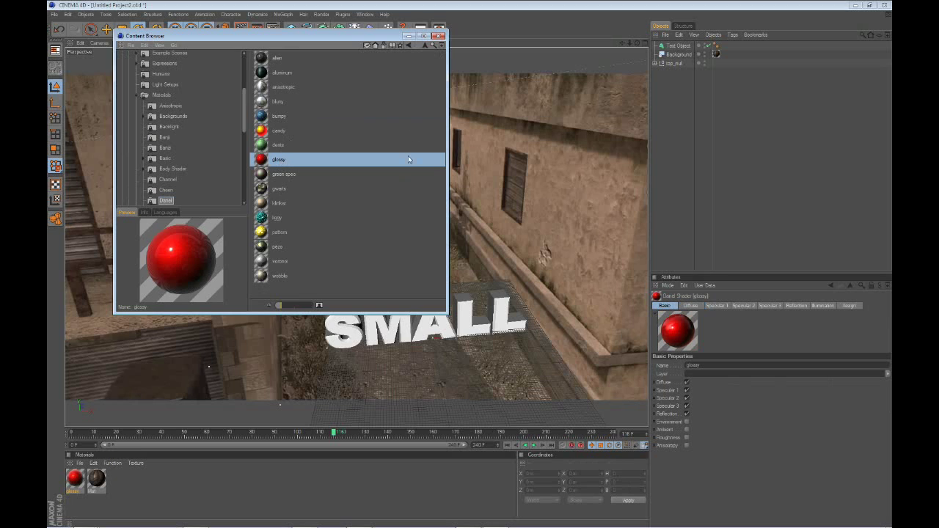
{"action": "left_click", "coordinate": [438, 35]}
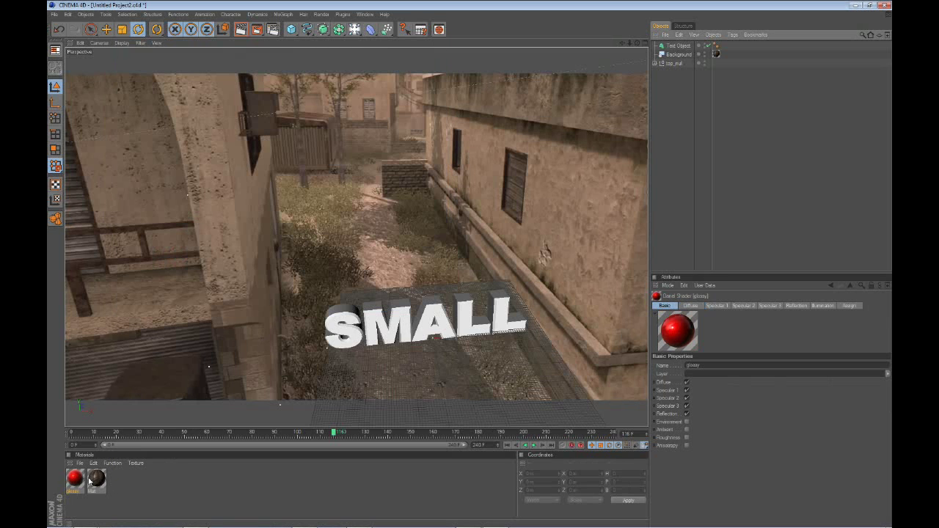
{"action": "left_click", "coordinate": [130, 493]}
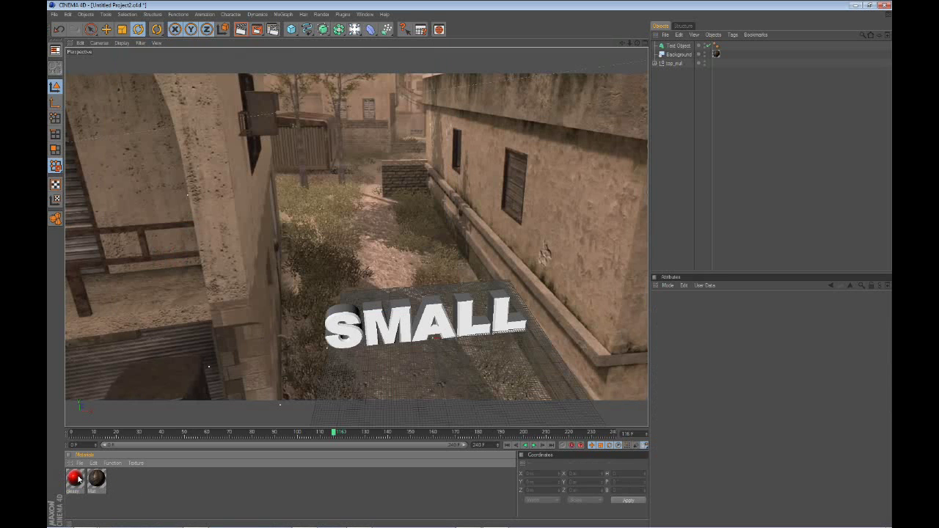
- Review the glossy material's specular and reflection channels, and set its Diffuse color to a dark muted blue
{"action": "double_click", "coordinate": [76, 479]}
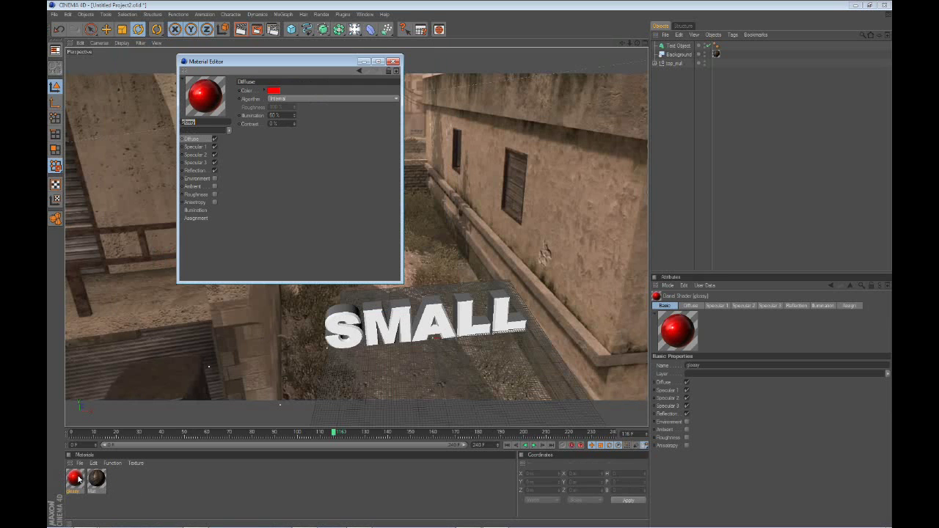
{"action": "left_click", "coordinate": [198, 147]}
{"action": "left_click", "coordinate": [199, 155]}
{"action": "left_click", "coordinate": [201, 162]}
{"action": "left_click", "coordinate": [202, 171]}
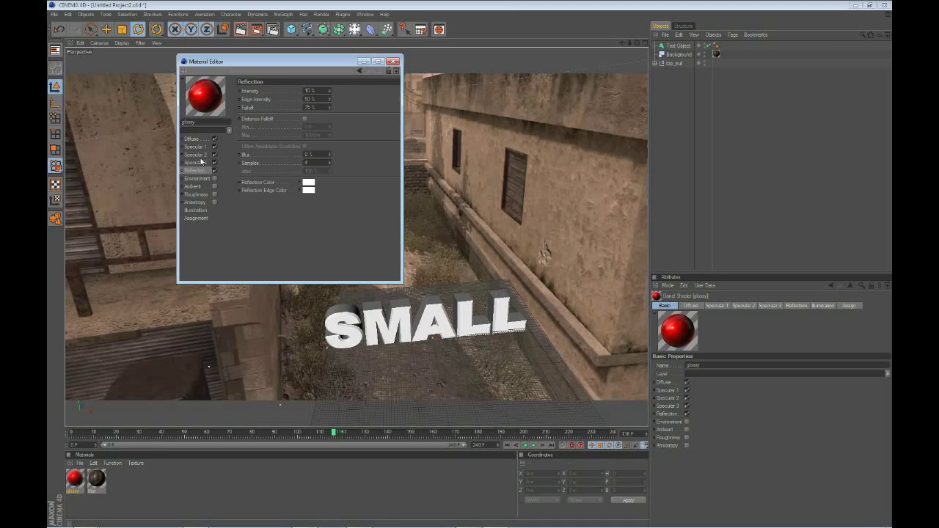
{"action": "left_click", "coordinate": [200, 140]}
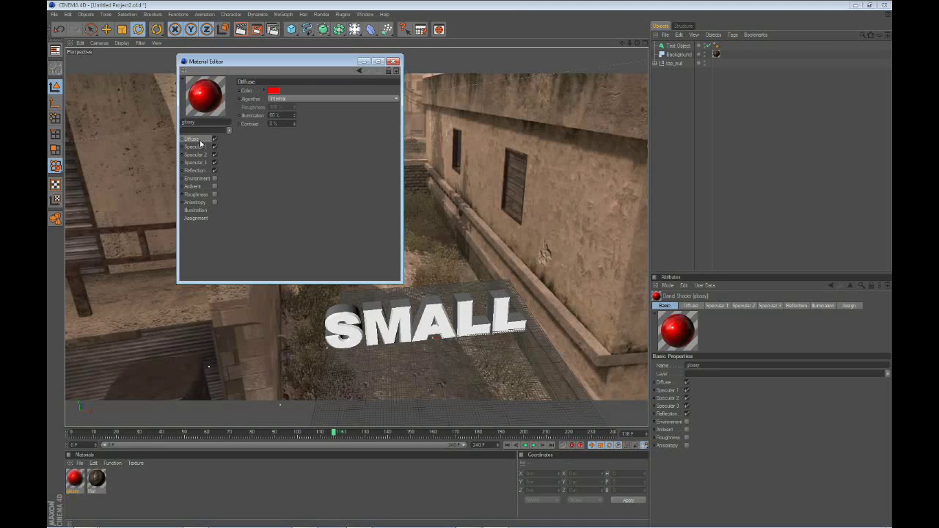
{"action": "left_click", "coordinate": [271, 91]}
{"action": "mouse_move", "coordinate": [228, 97]}
{"action": "left_mouse_down"}
{"action": "mouse_move", "coordinate": [229, 107]}
{"action": "mouse_move", "coordinate": [228, 98]}
{"action": "left_mouse_up"}
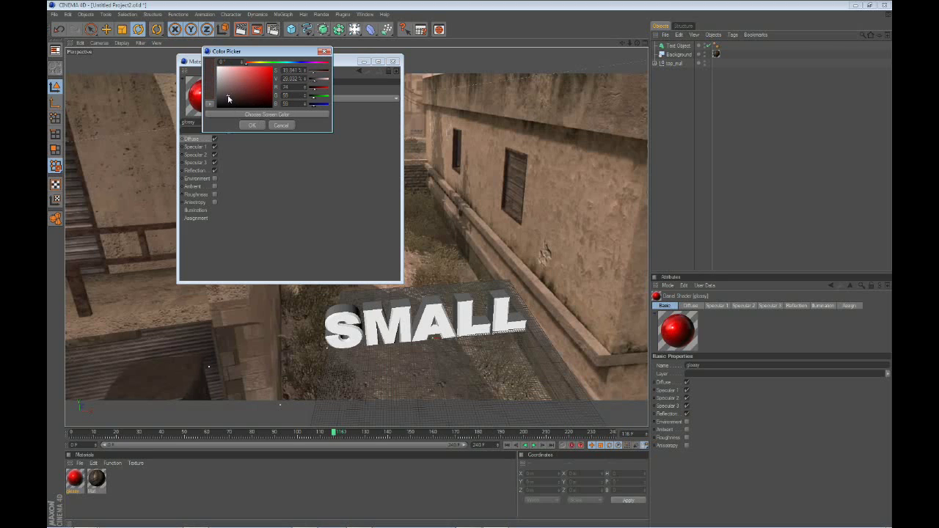
{"action": "left_click", "coordinate": [300, 63]}
{"action": "left_click", "coordinate": [252, 124]}
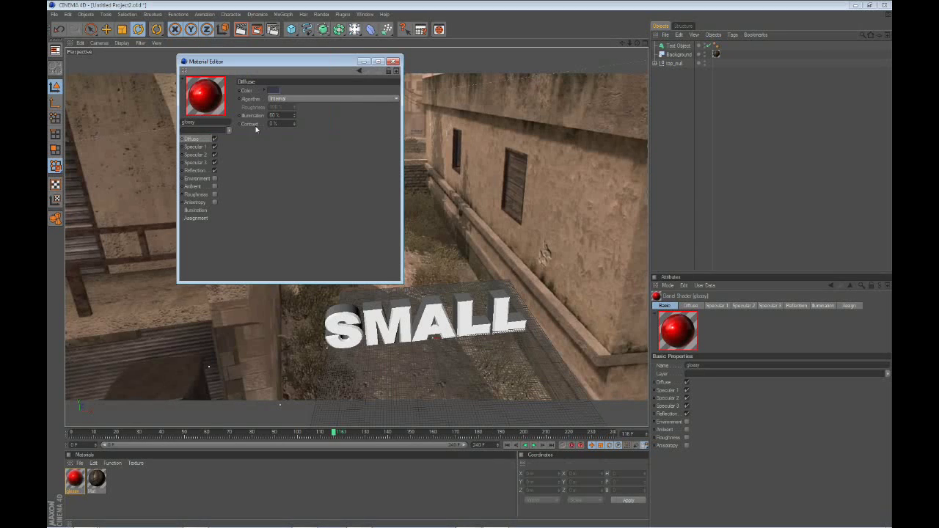
- Set the glossy material's Specular 2 color to a muted blue with RGB 72, 84, 104
{"action": "left_click", "coordinate": [205, 156]}
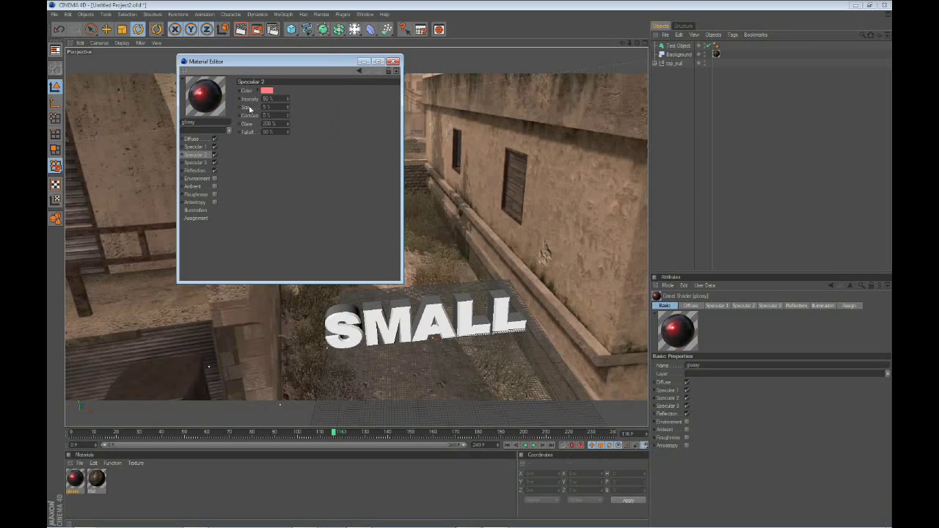
{"action": "left_click", "coordinate": [267, 91]}
{"action": "left_click_drag", "start_coordinate": [243, 101], "coordinate": [236, 92]}
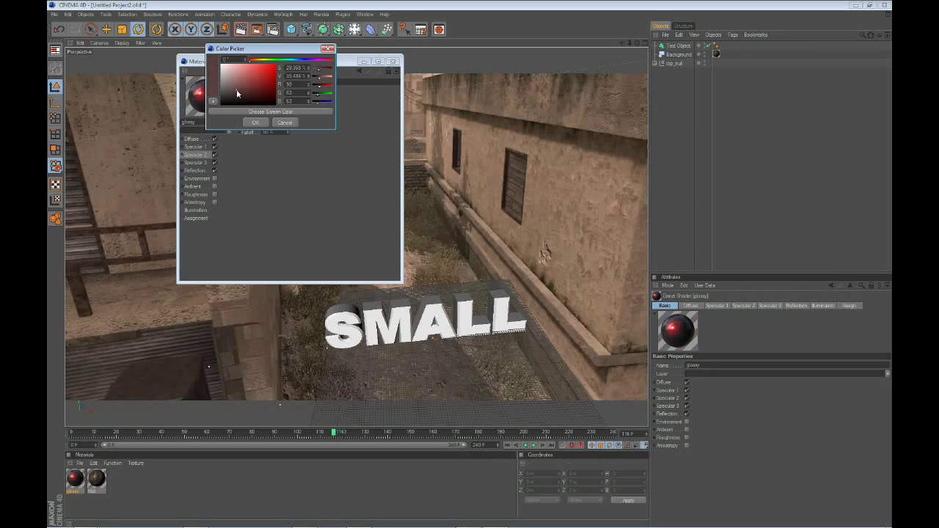
{"action": "left_click_drag", "start_coordinate": [278, 63], "coordinate": [300, 63]}
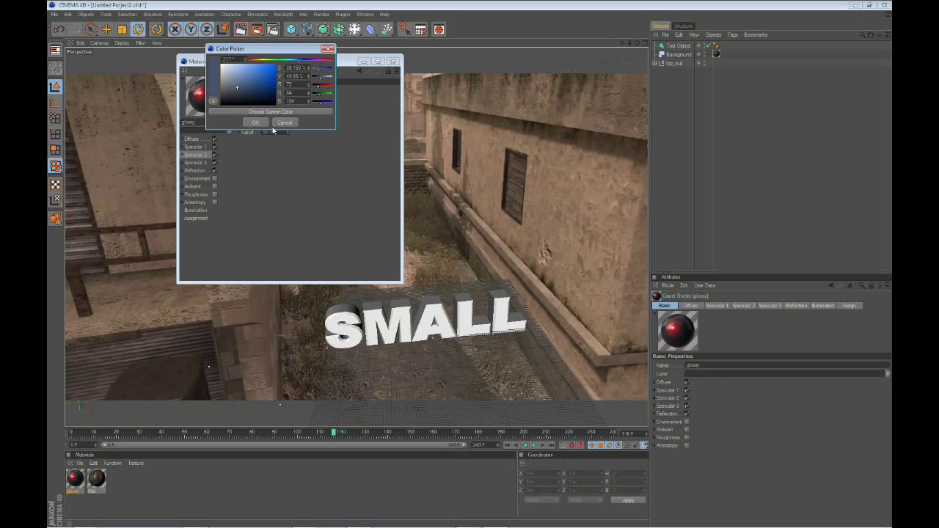
{"action": "left_click", "coordinate": [256, 122]}
- Set the glossy material's Specular 3 color to a medium grayish blue and close the material's settings
{"action": "left_click", "coordinate": [198, 172]}
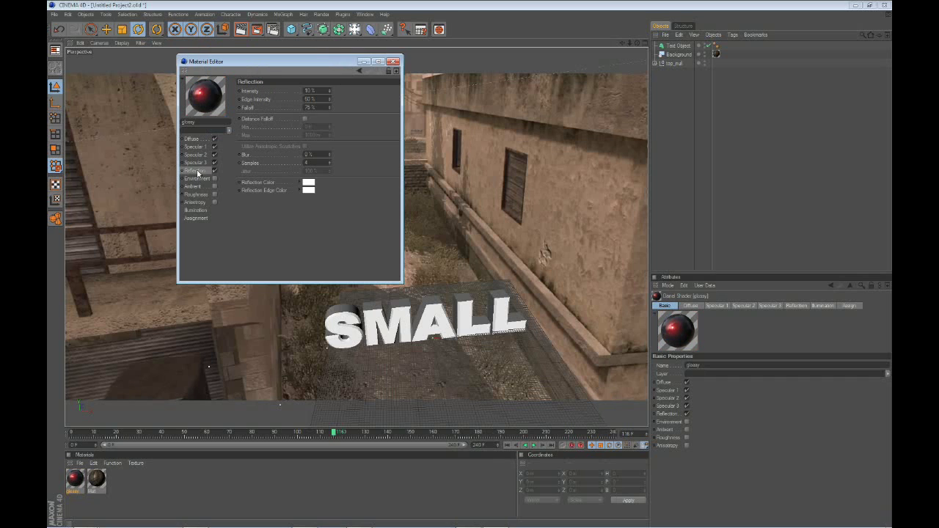
{"action": "left_click", "coordinate": [198, 164]}
{"action": "left_click", "coordinate": [267, 90]}
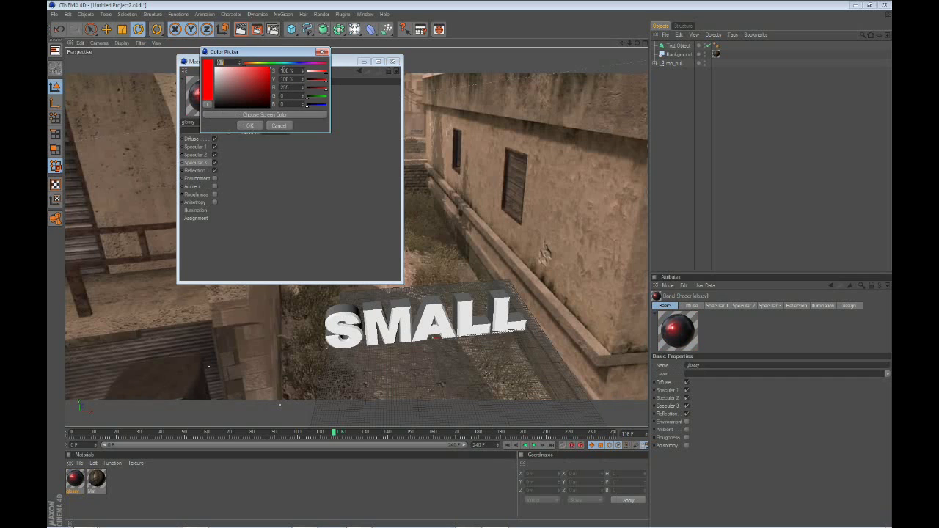
{"action": "left_click", "coordinate": [290, 65]}
{"action": "left_click", "coordinate": [235, 96]}
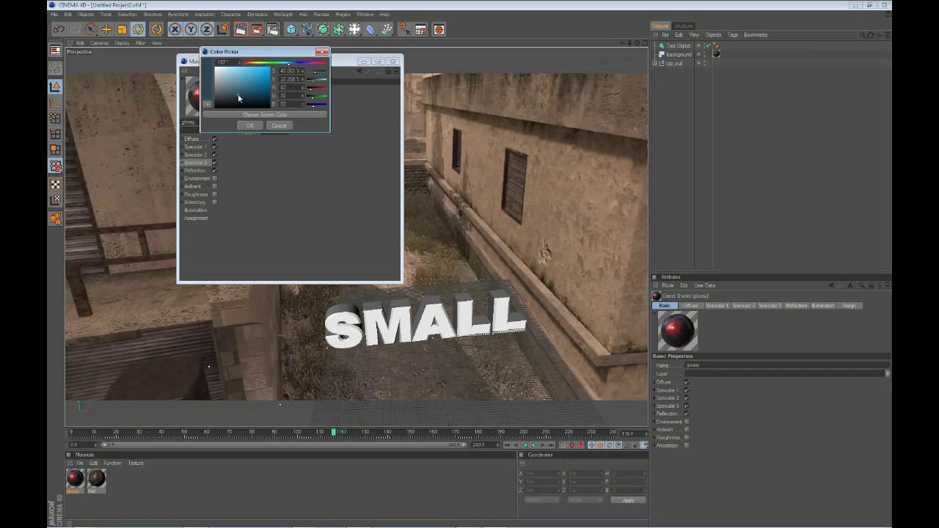
{"action": "left_click", "coordinate": [250, 126]}
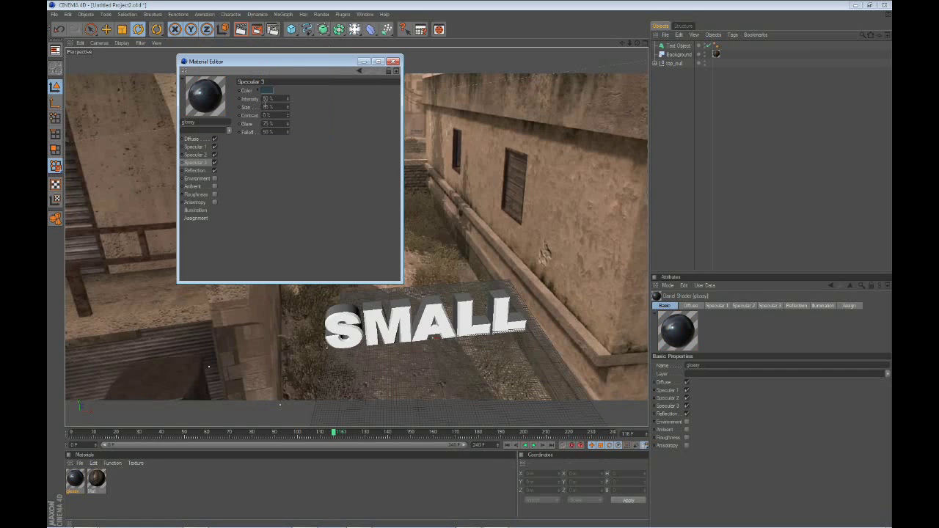
{"action": "left_click", "coordinate": [264, 89]}
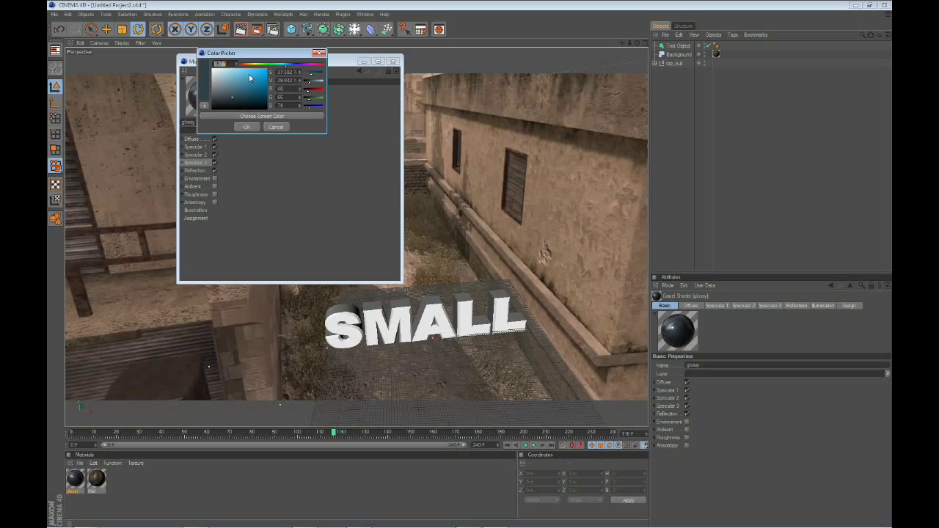
{"action": "left_click", "coordinate": [231, 89]}
{"action": "left_click", "coordinate": [249, 126]}
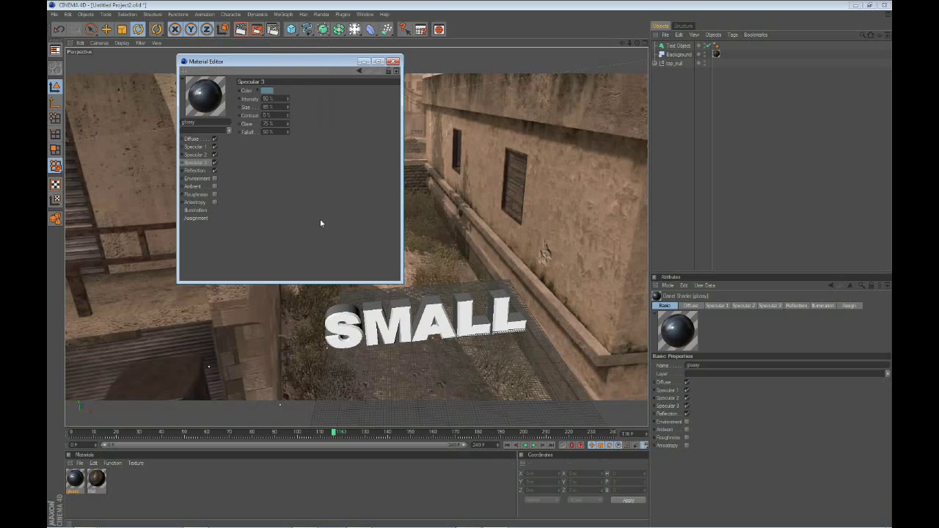
{"action": "left_click", "coordinate": [392, 61]}
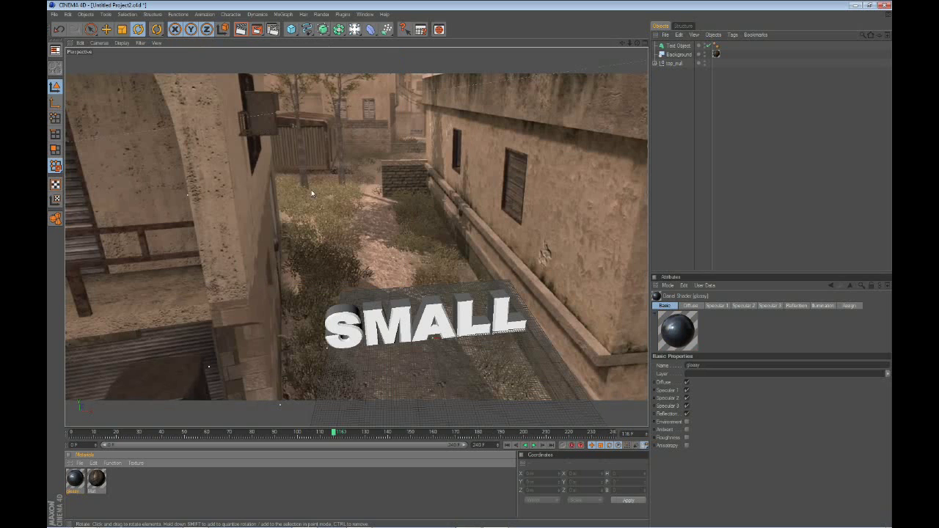
- Apply the glossy material to the Text Object and leave the text selected
{"action": "left_click_drag", "start_coordinate": [666, 84], "coordinate": [678, 46]}
{"action": "left_click", "coordinate": [738, 214]}
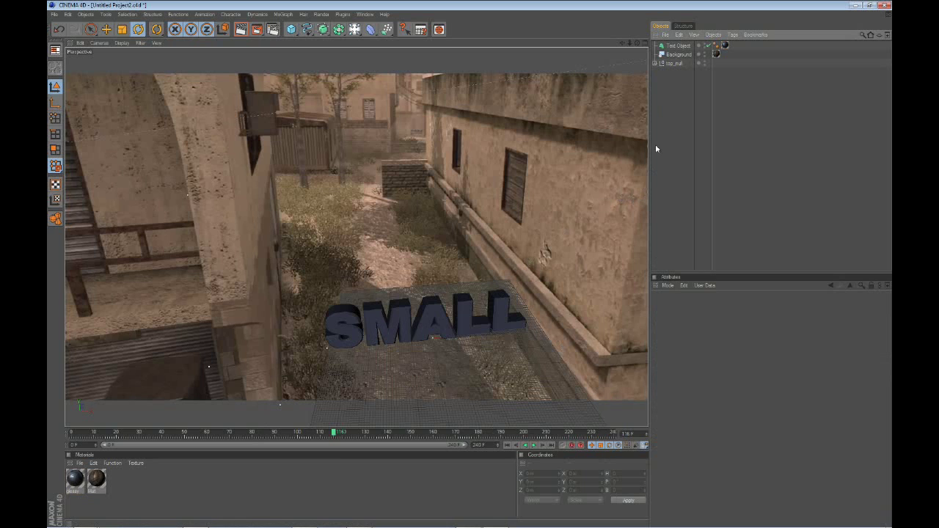
{"action": "left_click", "coordinate": [677, 45]}
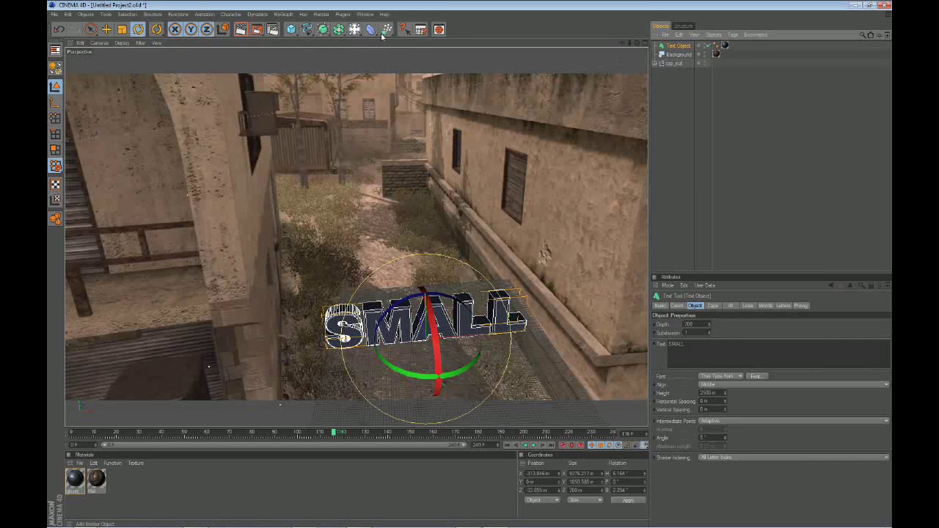
{"action": "key", "text": "shift+F8"}
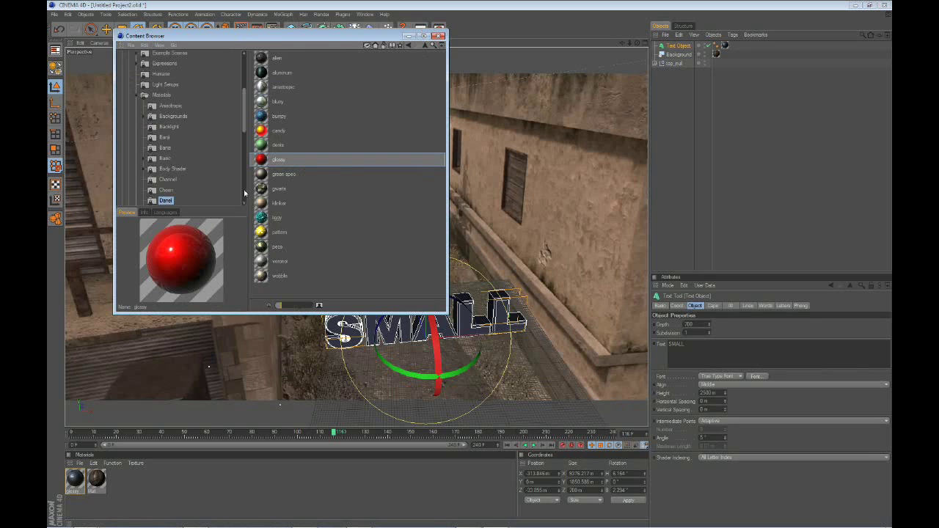
{"action": "left_click", "coordinate": [439, 36]}
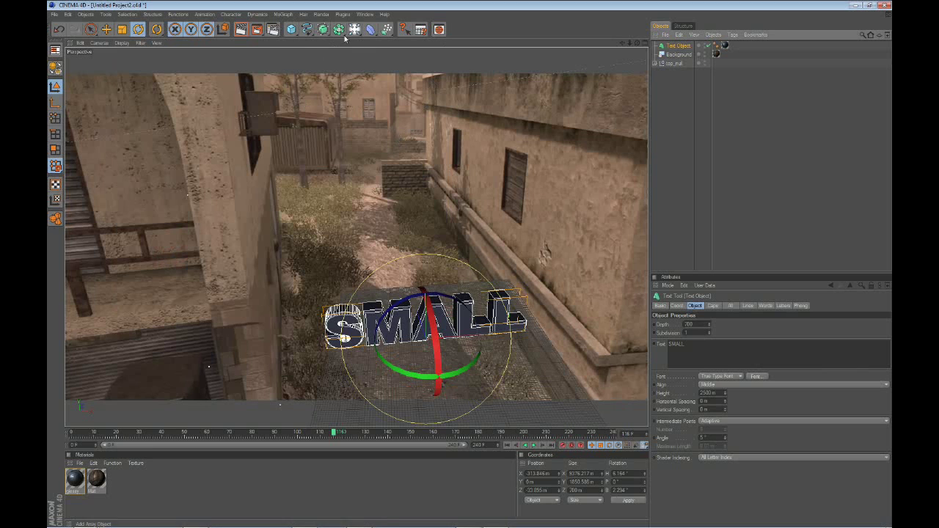
{"action": "left_click", "coordinate": [668, 138]}
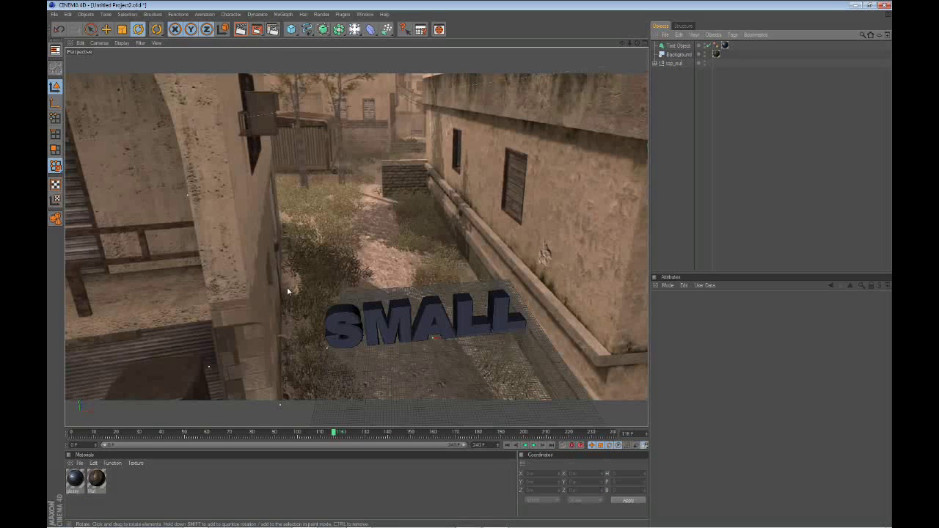
- Add a Sky object to the scene
{"action": "left_click", "coordinate": [356, 31]}
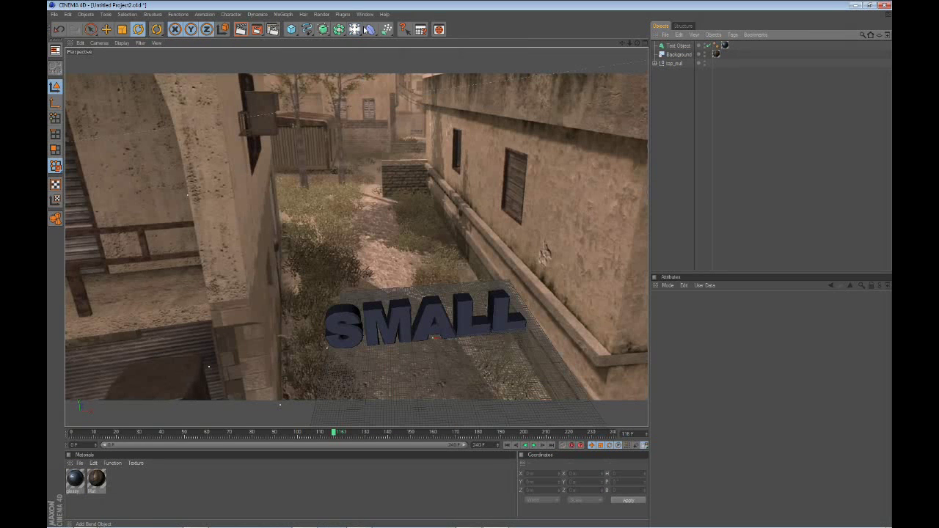
{"action": "left_click", "coordinate": [360, 33]}
{"action": "left_click", "coordinate": [489, 69]}
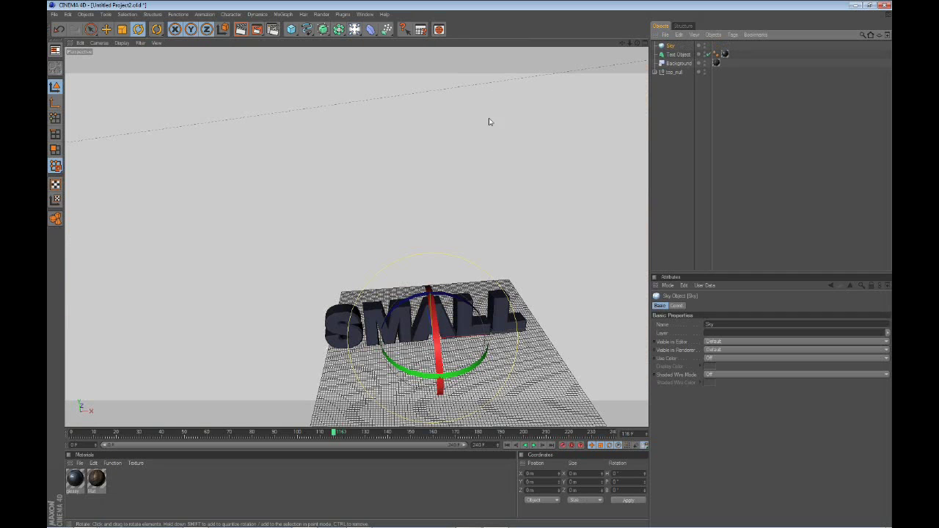
- Duplicate the footage material Mat and copy the texture channel from the duplicate's Color settings
{"action": "left_click", "coordinate": [136, 481]}
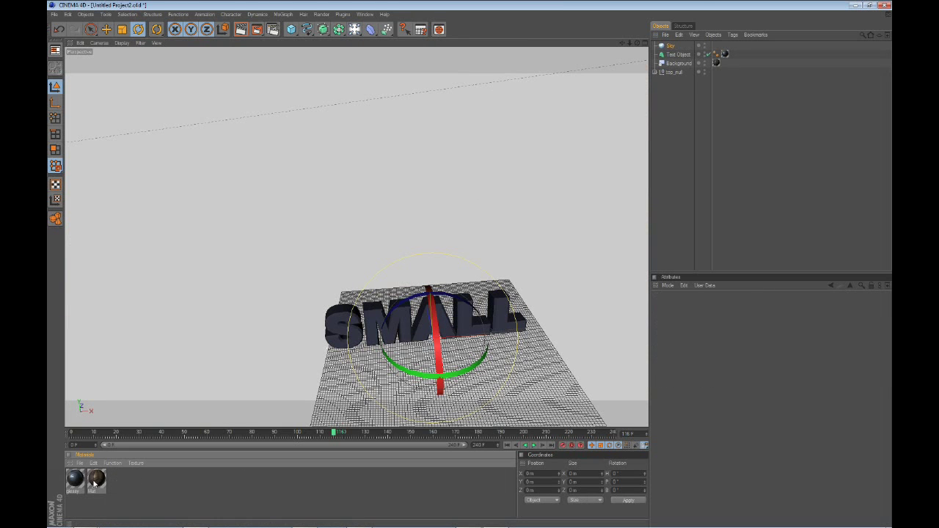
{"action": "left_click_drag", "start_coordinate": [96, 482], "coordinate": [104, 481]}
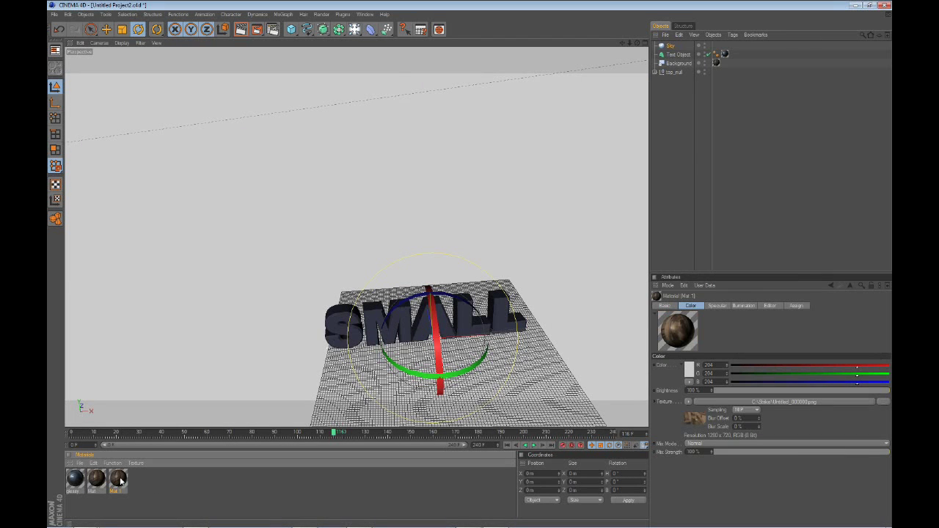
{"action": "double_click", "coordinate": [119, 480]}
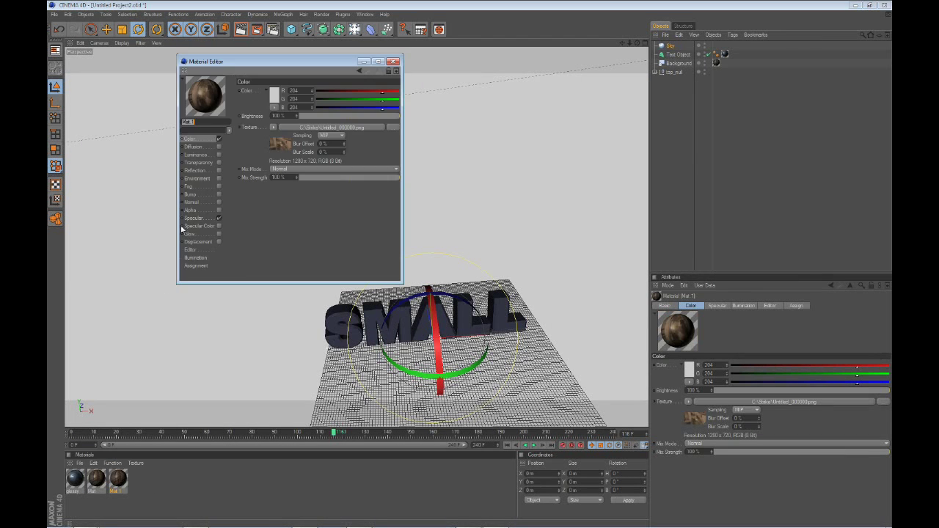
{"action": "left_click", "coordinate": [272, 128]}
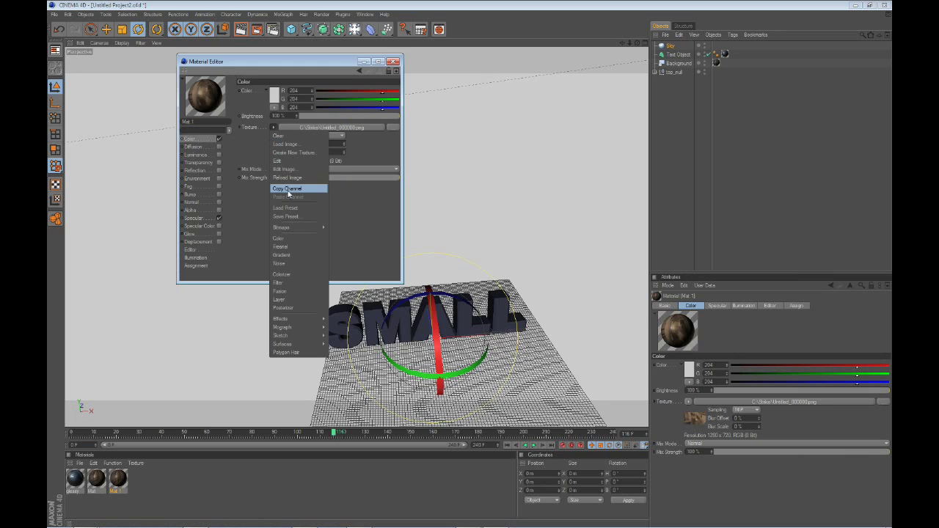
{"action": "key", "text": "Escape"}
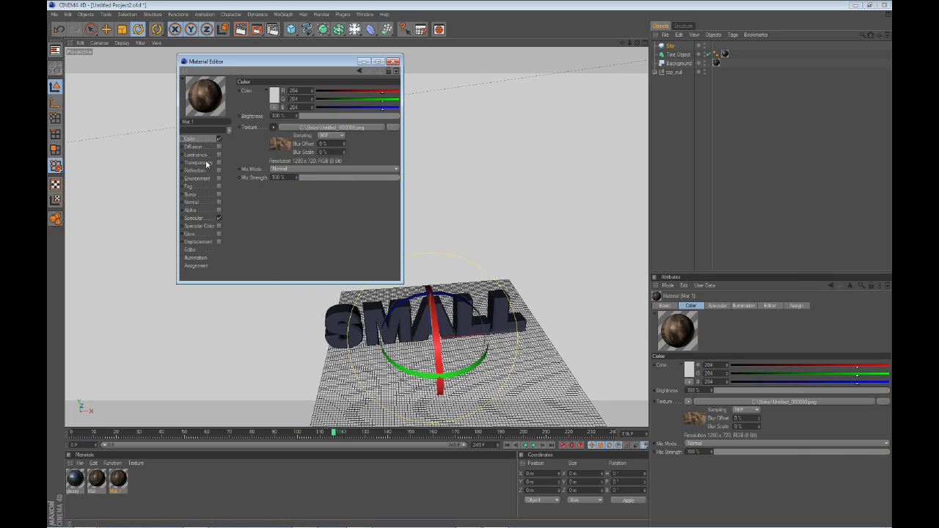
- Enable Luminance on material Mat 1, paste the copied footage texture into that channel, and close the material's settings
{"action": "left_click", "coordinate": [197, 155]}
{"action": "left_click", "coordinate": [219, 155]}
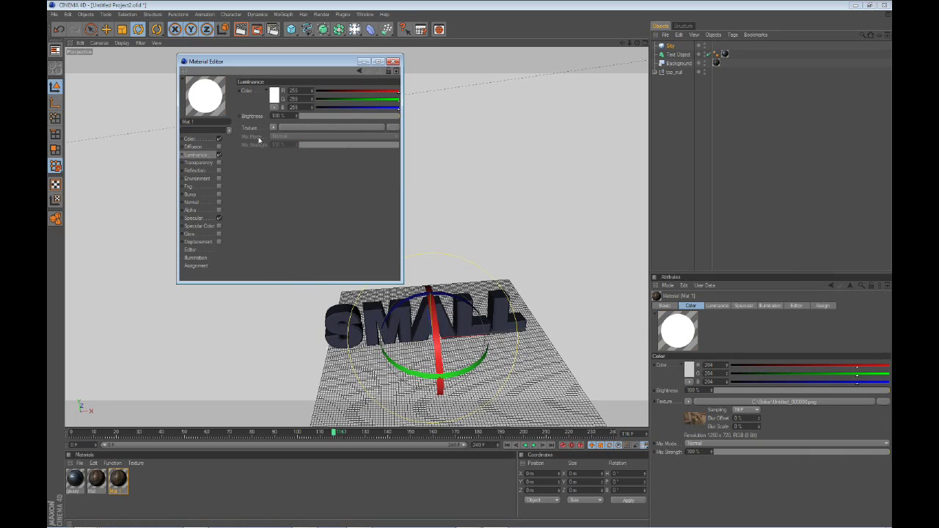
{"action": "left_click", "coordinate": [272, 127]}
{"action": "left_click", "coordinate": [288, 169]}
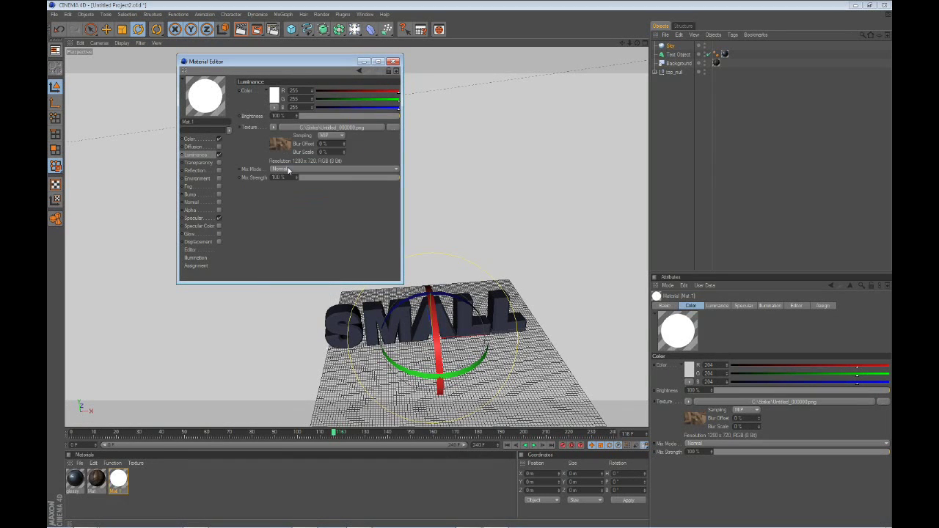
{"action": "left_click", "coordinate": [393, 61]}
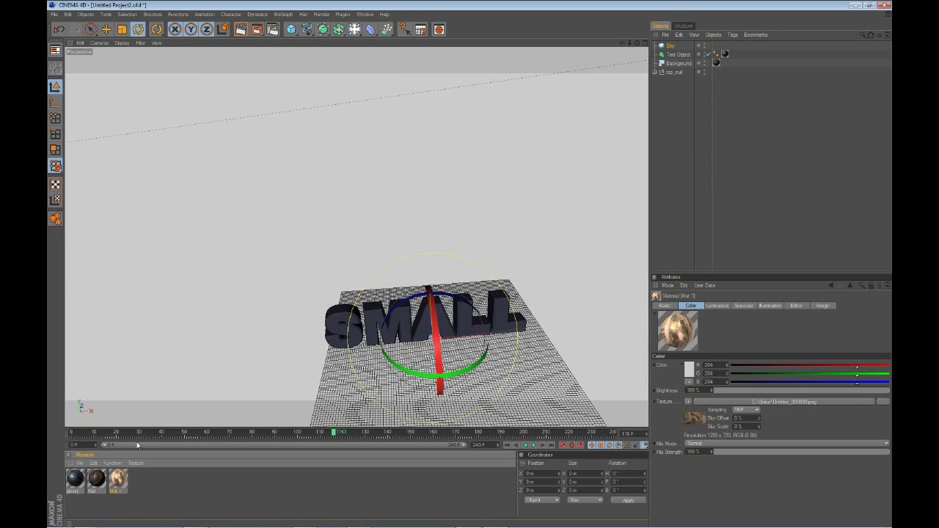
- Apply material Mat 1 to the Sky object and clear the selection
{"action": "left_click_drag", "start_coordinate": [120, 480], "coordinate": [669, 46]}
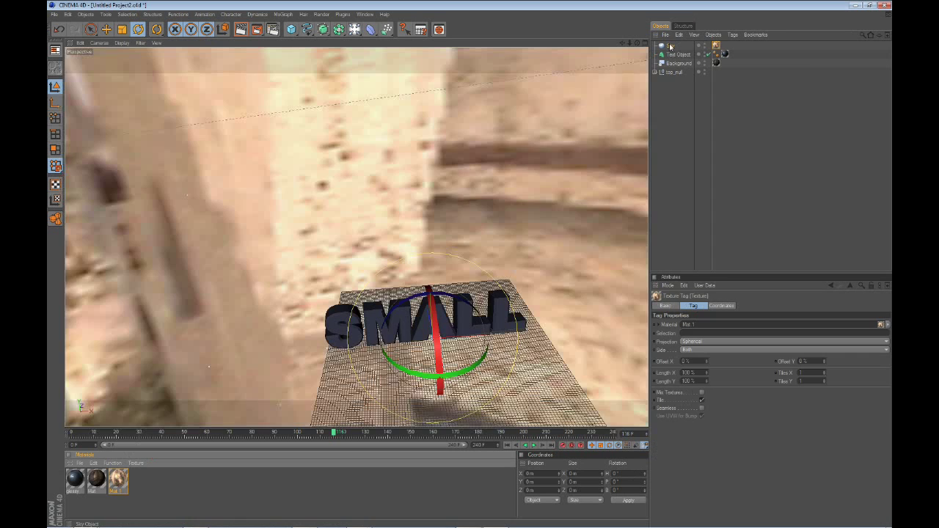
{"action": "left_click", "coordinate": [683, 145]}
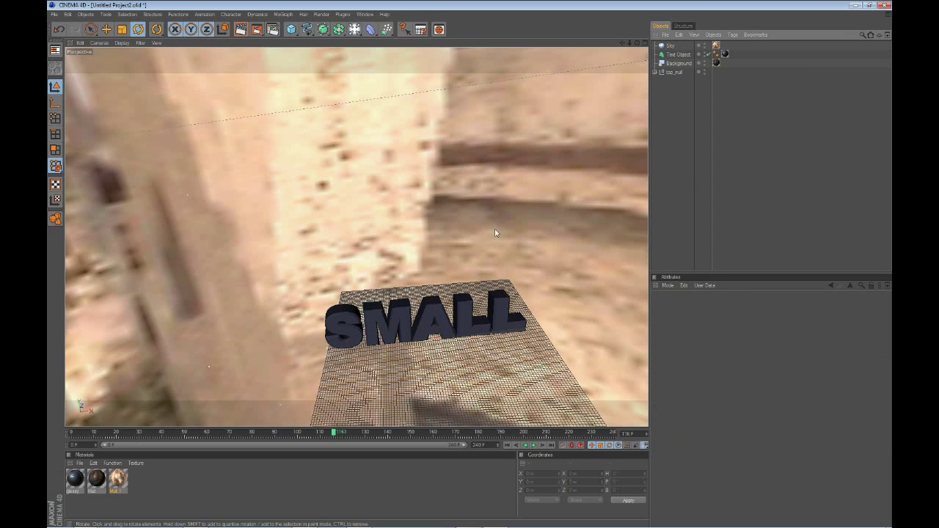
- Add a Compositing tag to the Sky object and turn off Seen by Camera
{"action": "right_click", "coordinate": [670, 46]}
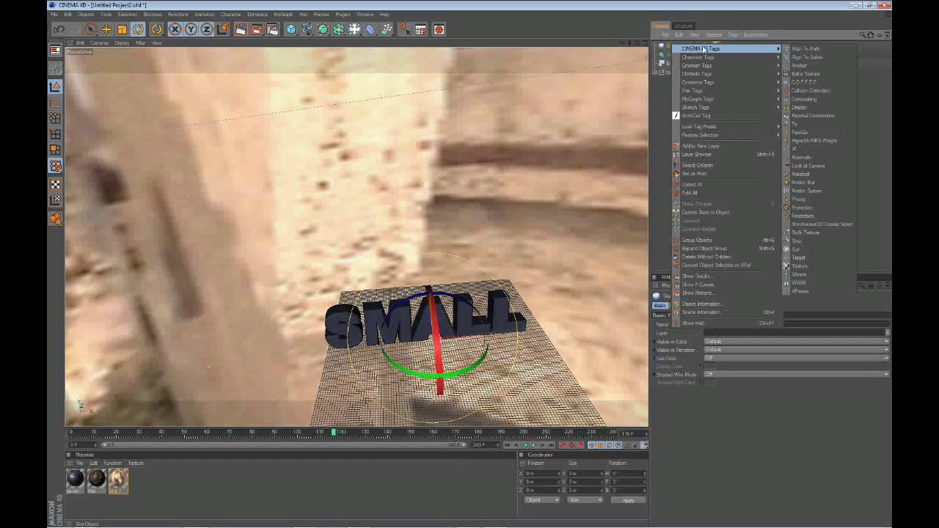
{"action": "mouse_move", "coordinate": [716, 49]}
{"action": "left_click", "coordinate": [799, 99]}
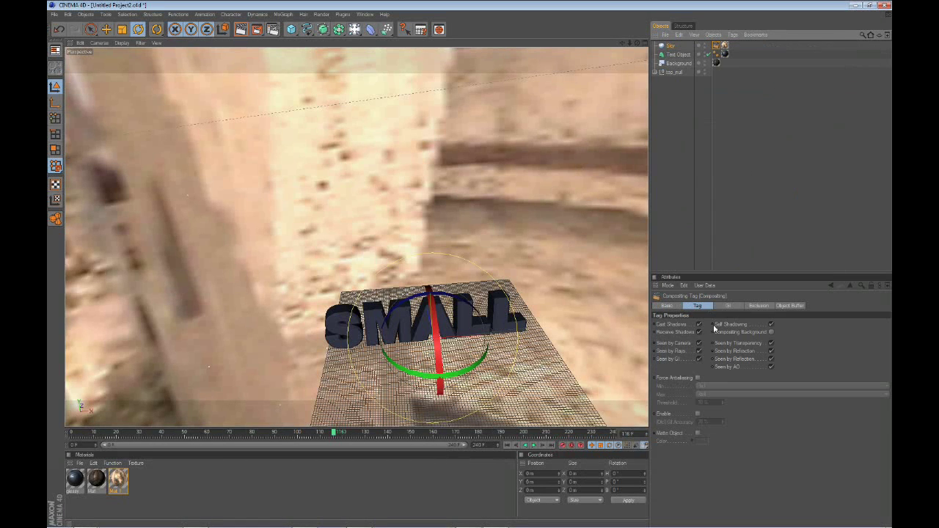
{"action": "left_click", "coordinate": [699, 343]}
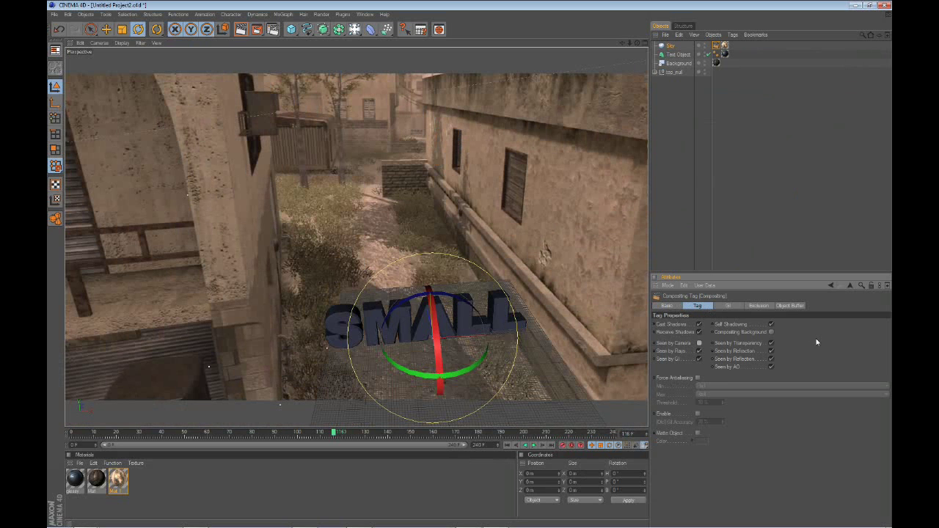
- Render the active view to preview how the sky reflects on the SMALL text
{"action": "left_click", "coordinate": [240, 32]}
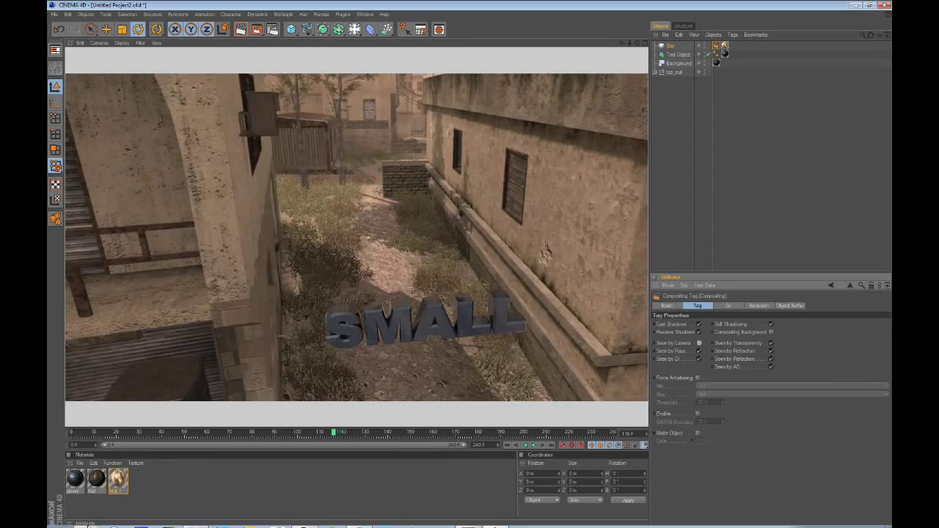
{"action": "left_click", "coordinate": [166, 473]}
- Raise the glossy material's reflection Blur, slightly lower its reflection Intensity, and close the material's settings
{"action": "left_click", "coordinate": [76, 480]}
{"action": "double_click", "coordinate": [76, 480]}
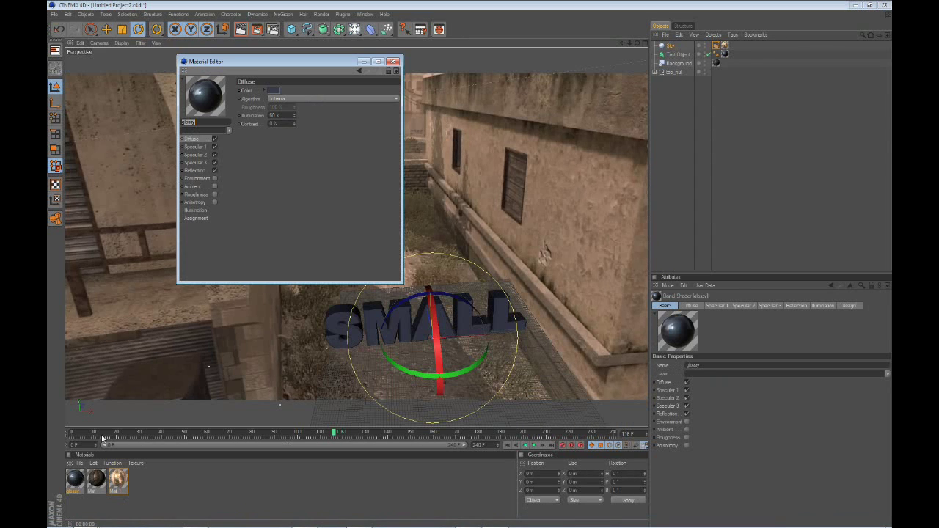
{"action": "left_click", "coordinate": [195, 171]}
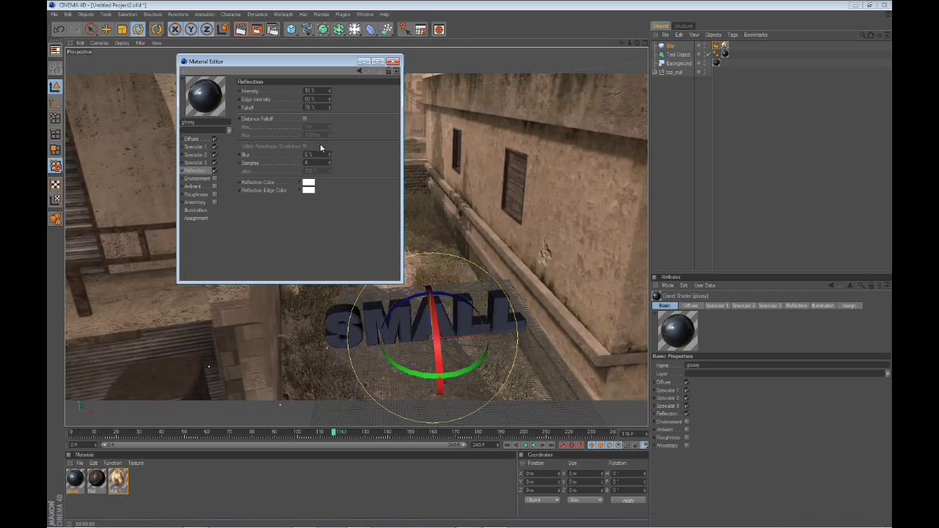
{"action": "left_click_drag", "start_coordinate": [331, 155], "coordinate": [330, 139]}
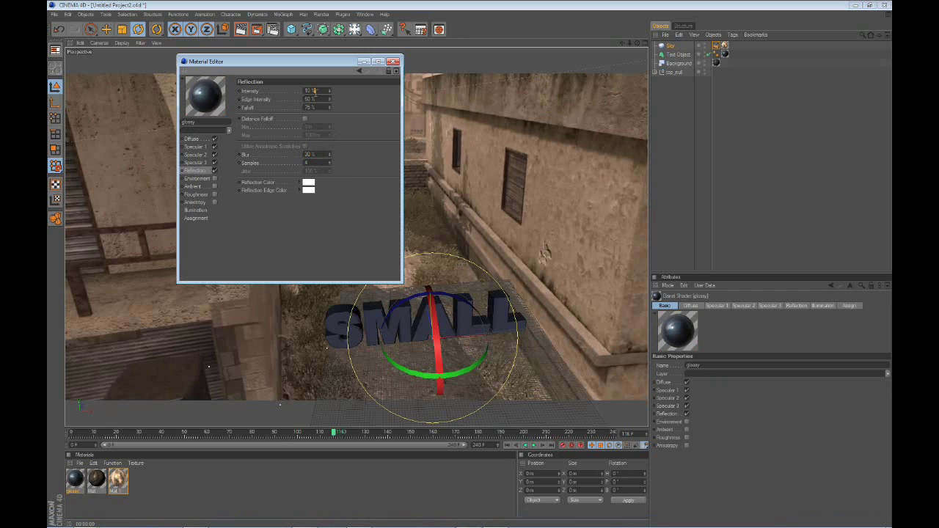
{"action": "left_click_drag", "start_coordinate": [329, 91], "coordinate": [330, 95]}
{"action": "left_click", "coordinate": [393, 61]}
- Render the active view again to check the text with the blurred reflection
{"action": "left_click", "coordinate": [240, 30]}
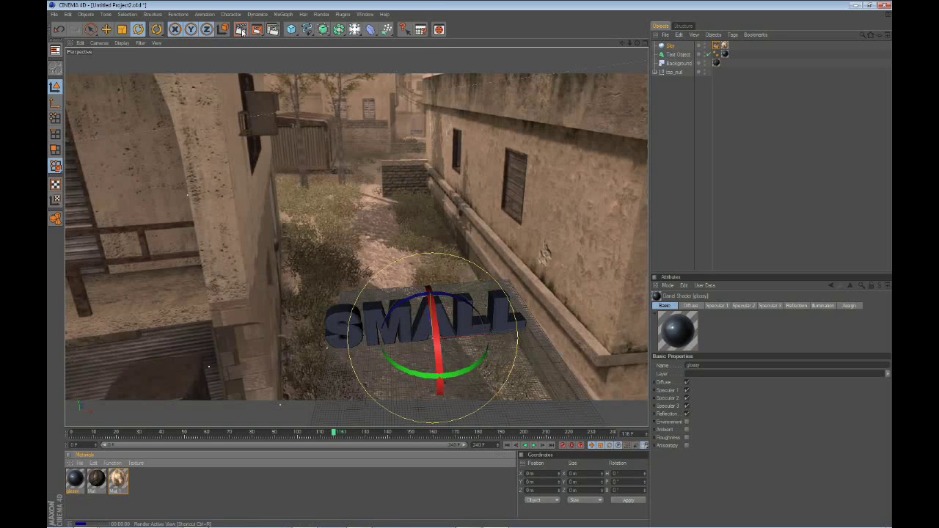
{"action": "left_click", "coordinate": [393, 236]}
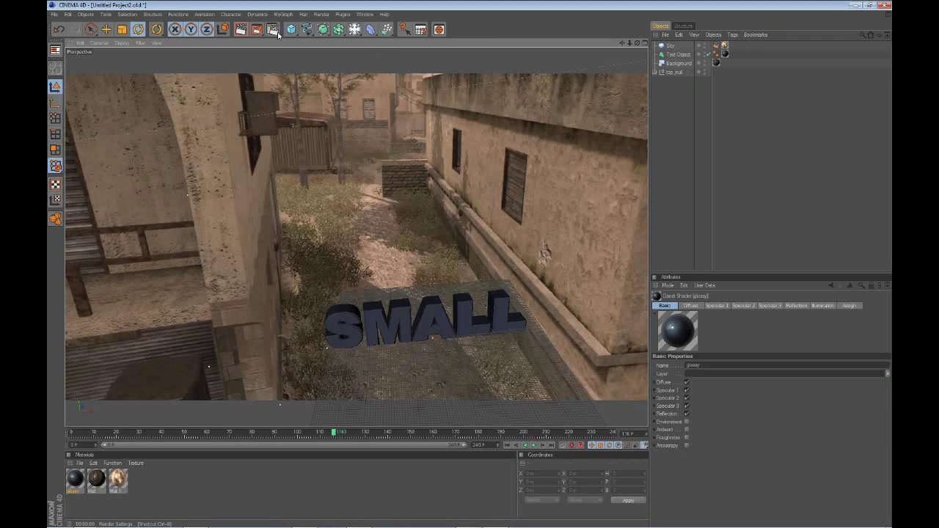
- Delete the Background object from the scene
{"action": "left_click", "coordinate": [690, 65]}
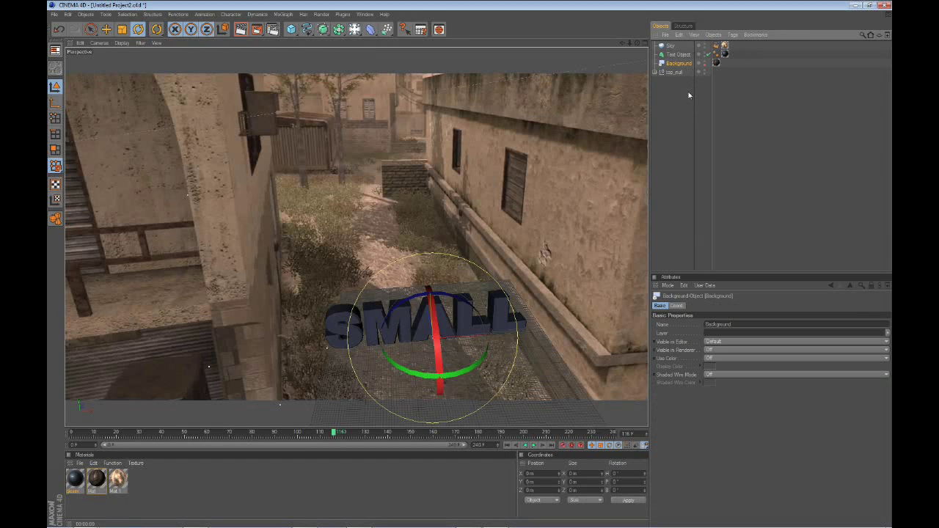
{"action": "key", "text": "Delete"}
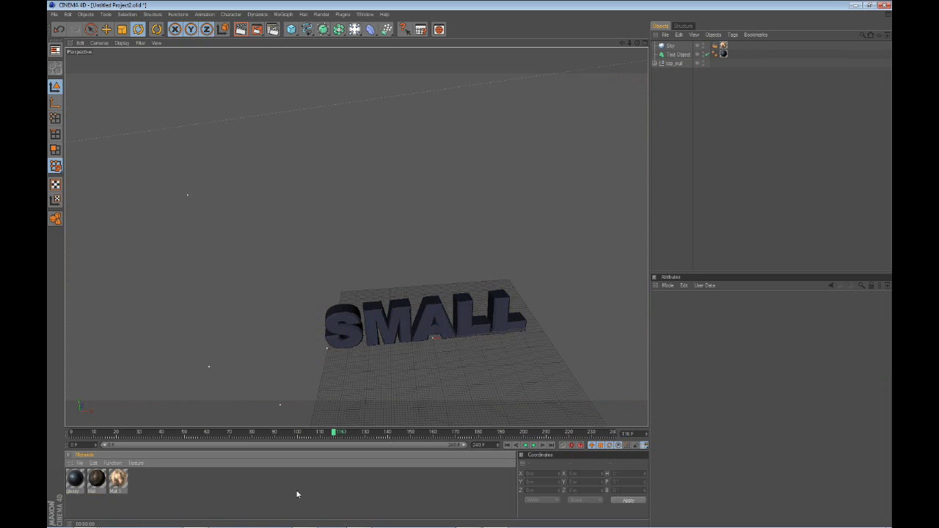
- Open the render settings and set the output frame range to All Frames
{"action": "left_click", "coordinate": [273, 29]}
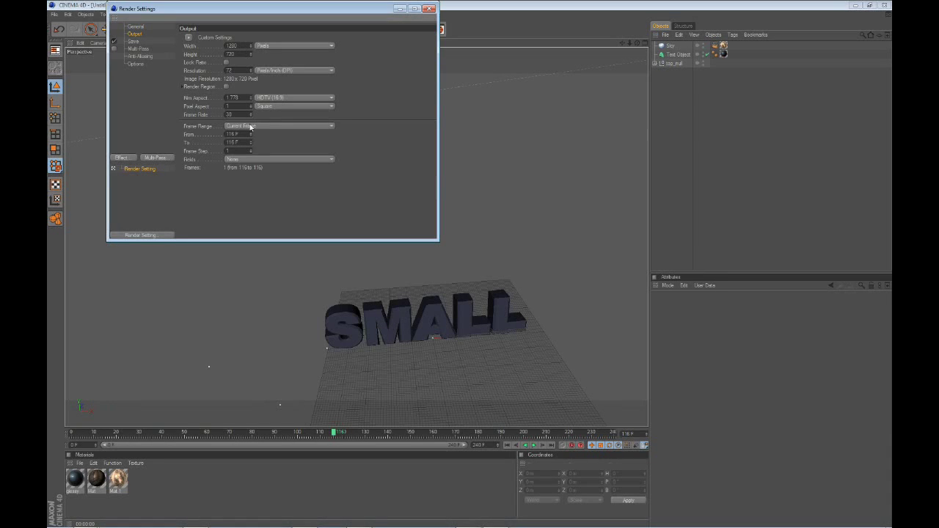
{"action": "left_click", "coordinate": [232, 128]}
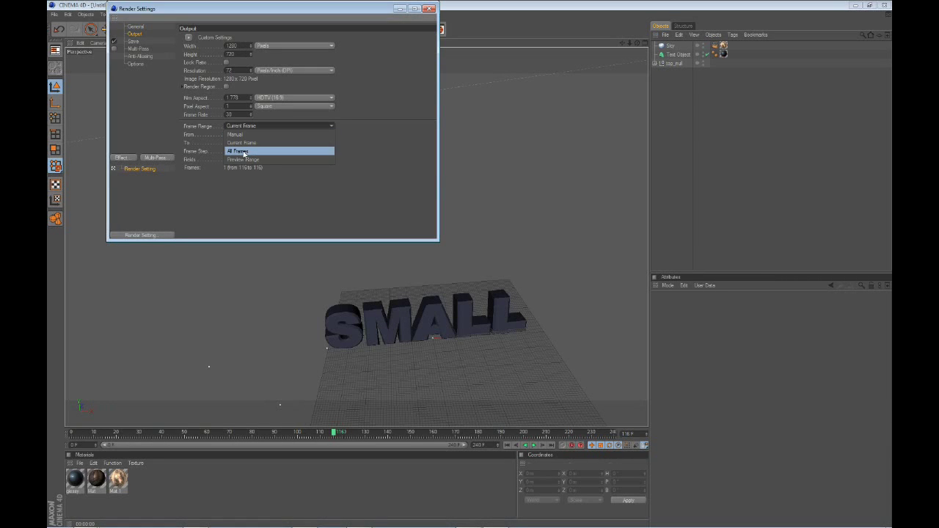
{"action": "left_click", "coordinate": [240, 152]}
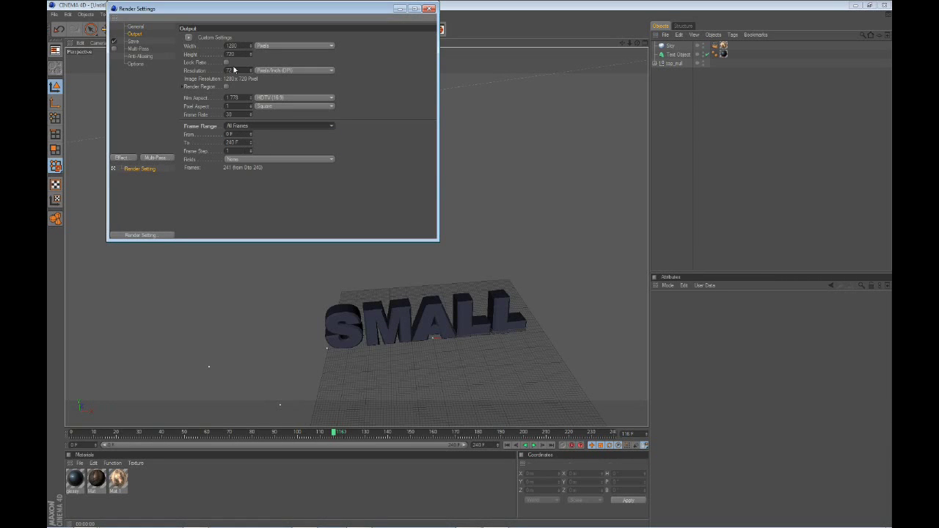
- Set the render's save format to QuickTime Movie and enable the Alpha Channel
{"action": "left_click", "coordinate": [135, 42]}
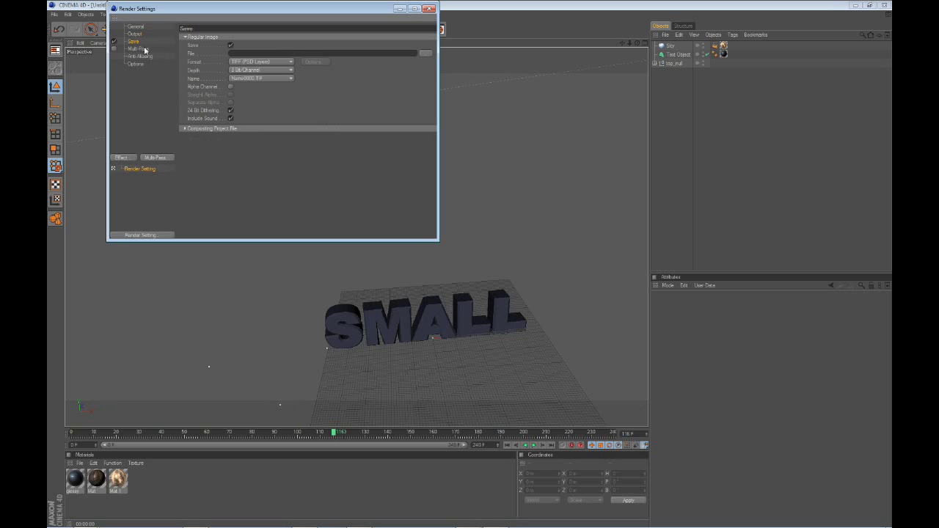
{"action": "left_click", "coordinate": [245, 64]}
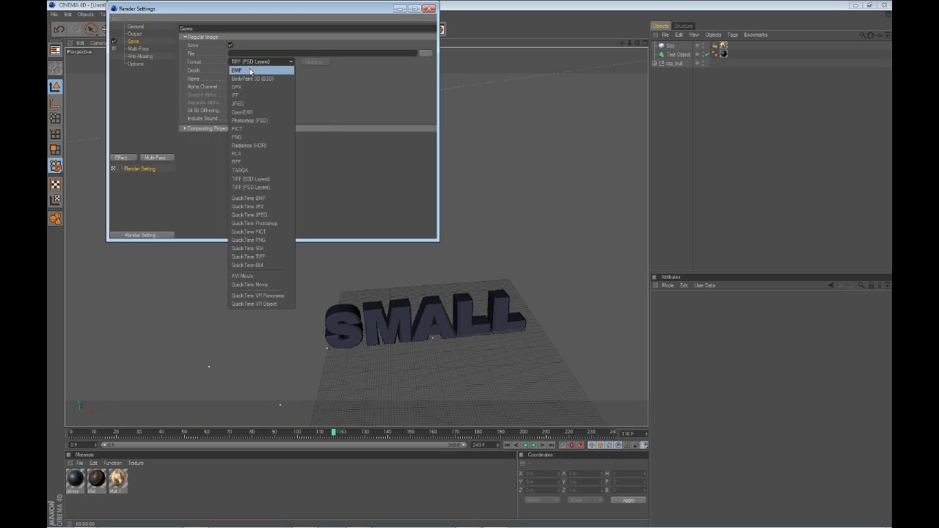
{"action": "left_click", "coordinate": [270, 285]}
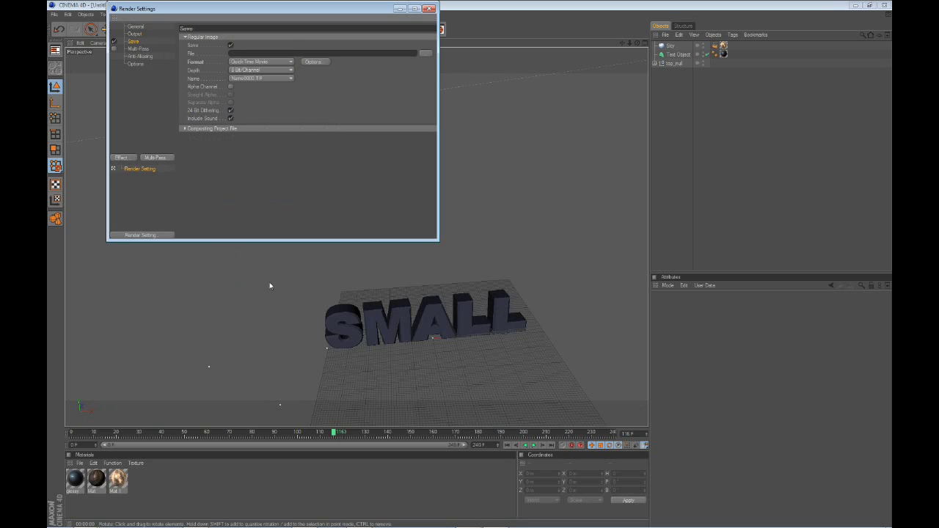
{"action": "left_click", "coordinate": [230, 87]}
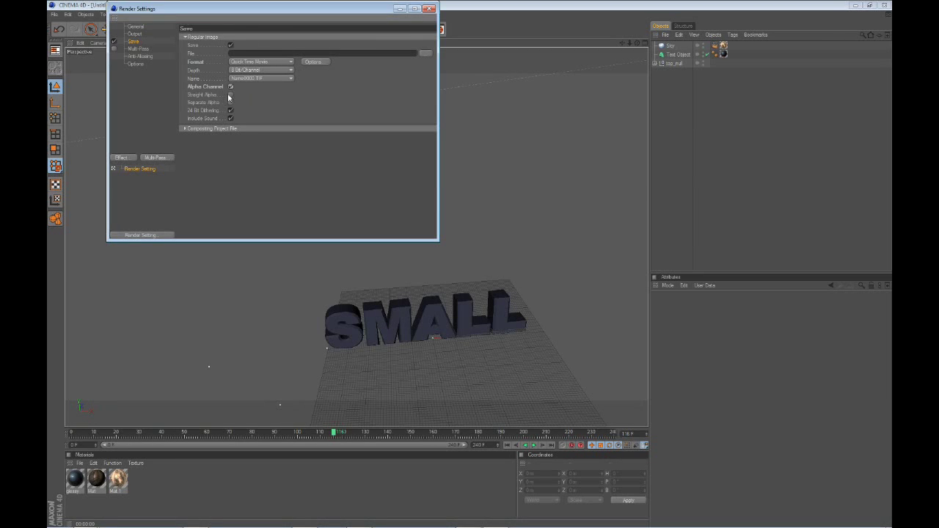
- Set the render's anti-aliasing to Best with the Animation filter
{"action": "left_click", "coordinate": [137, 50]}
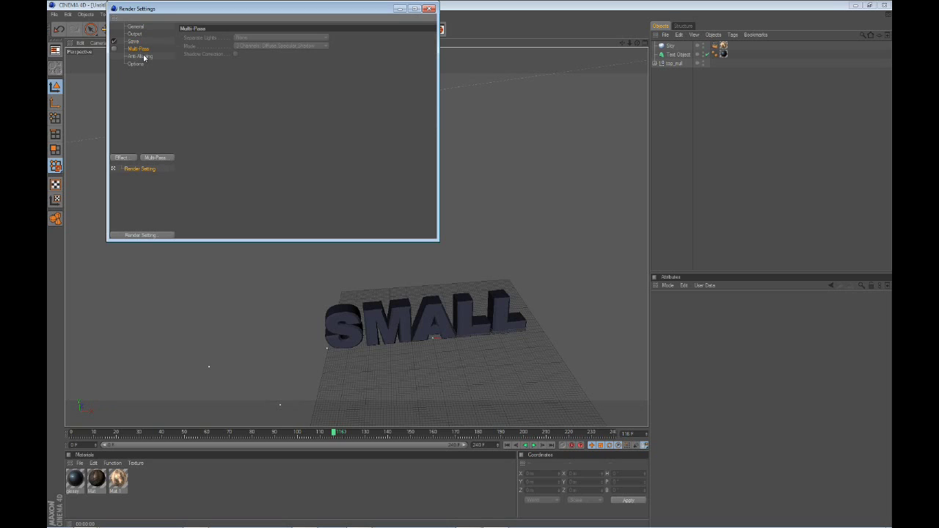
{"action": "left_click", "coordinate": [143, 57]}
{"action": "left_click", "coordinate": [261, 38]}
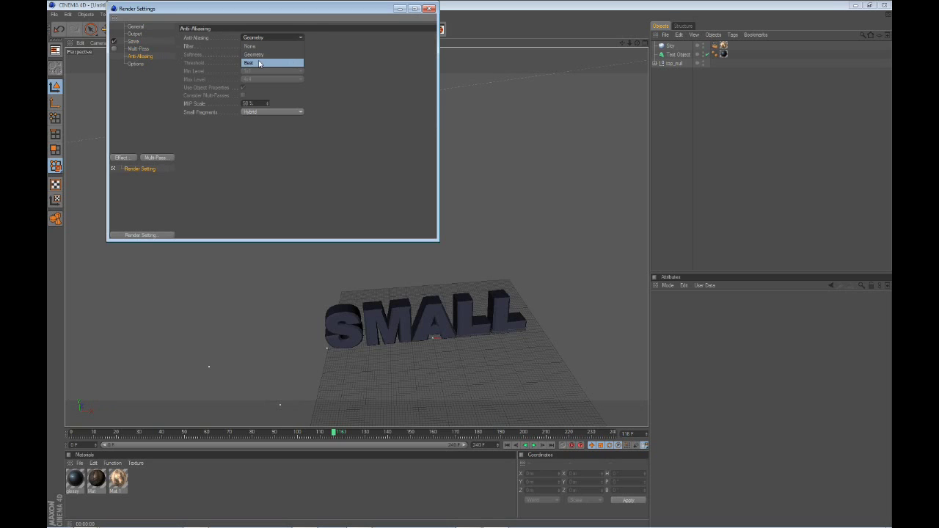
{"action": "left_click", "coordinate": [259, 63]}
{"action": "left_click", "coordinate": [257, 46]}
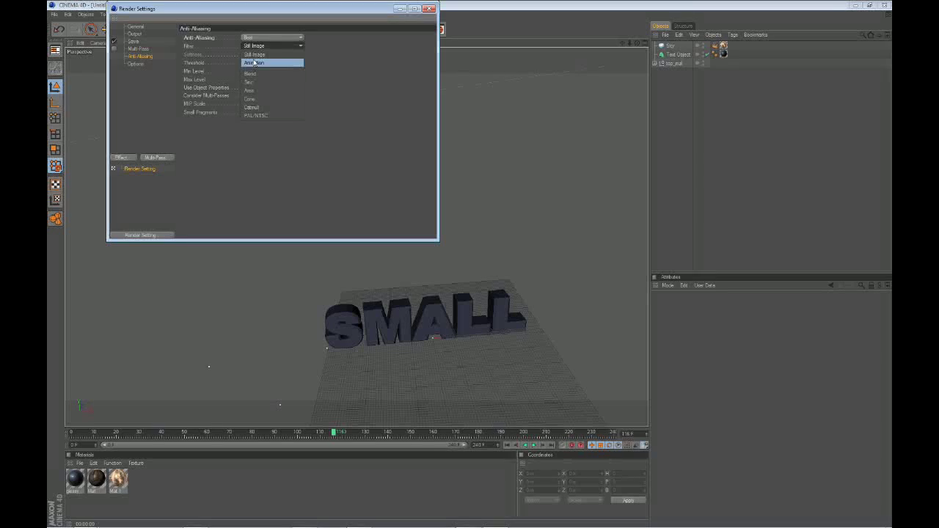
{"action": "left_click", "coordinate": [254, 63]}
- Add the Ambient Occlusion and Global Illumination render effects, and set the GI mode to IR (Camera Animation)
{"action": "left_click", "coordinate": [122, 158]}
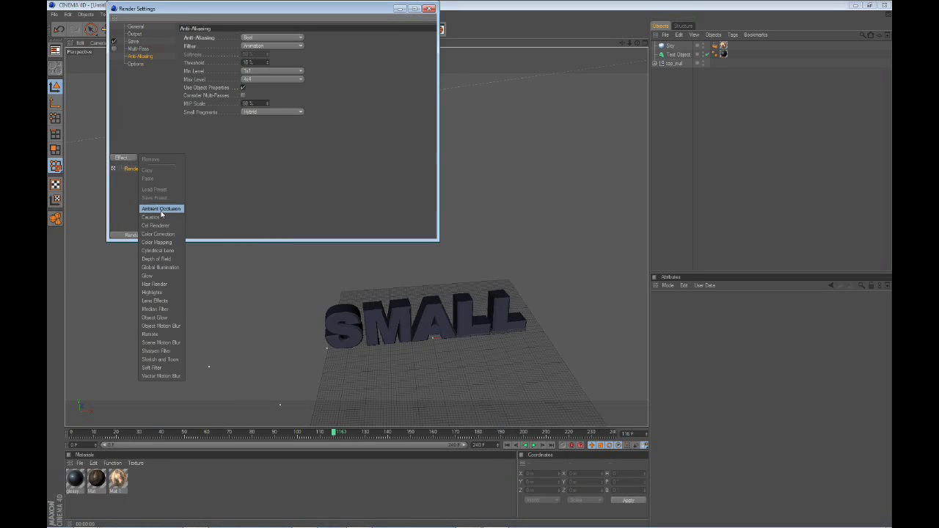
{"action": "left_click", "coordinate": [161, 210]}
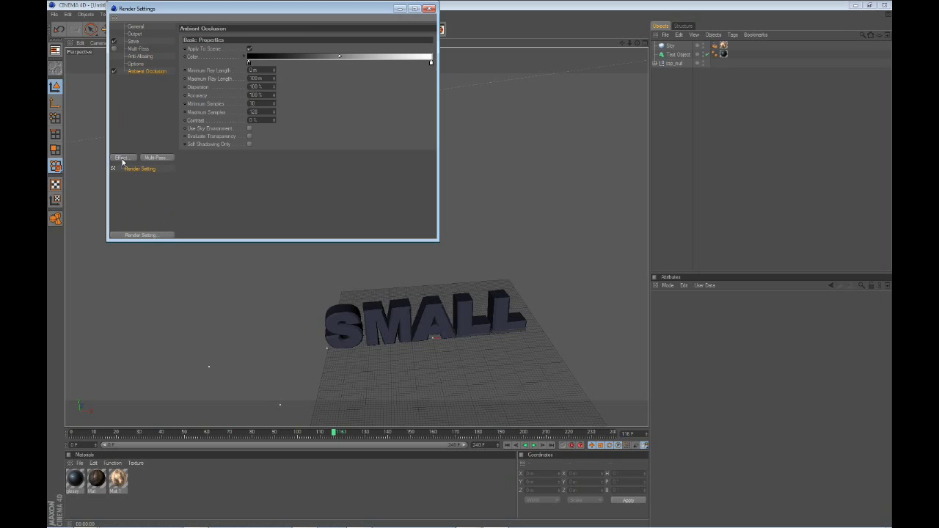
{"action": "left_click", "coordinate": [123, 159]}
{"action": "left_click", "coordinate": [160, 259]}
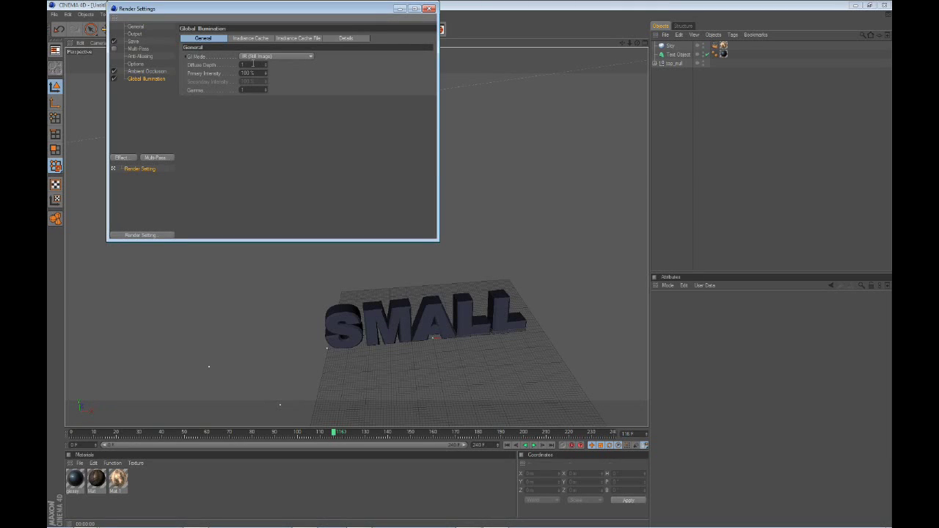
{"action": "left_click", "coordinate": [257, 57]}
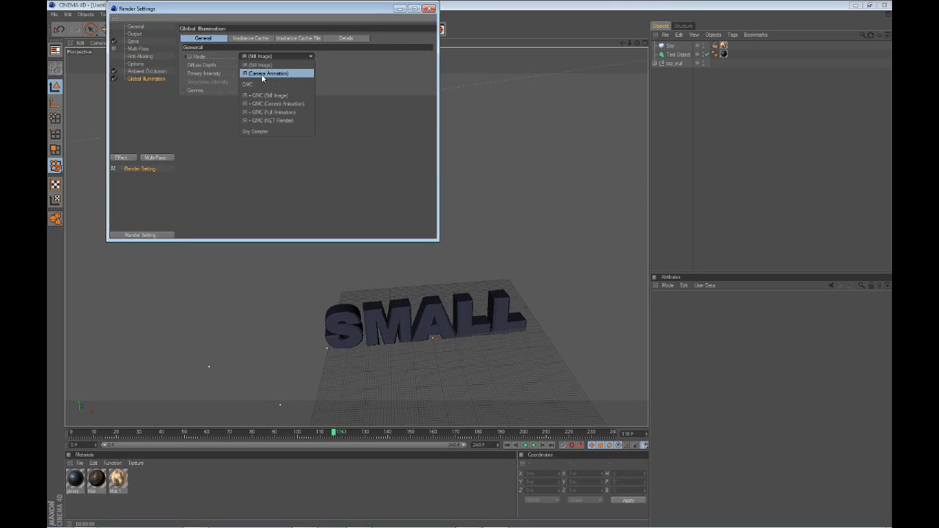
{"action": "left_click", "coordinate": [263, 74]}
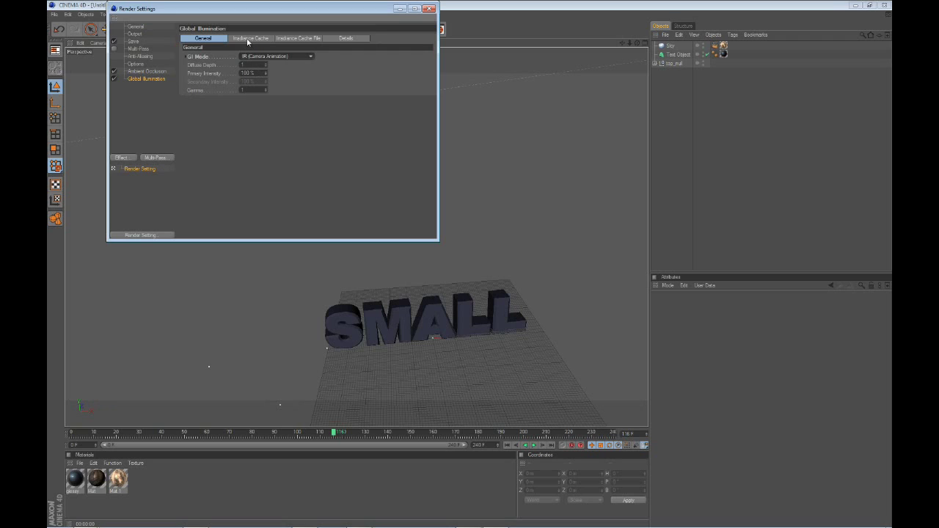
- Set the Irradiance Cache's Stochastic Samples and Record Density to Low
{"action": "left_click", "coordinate": [252, 39]}
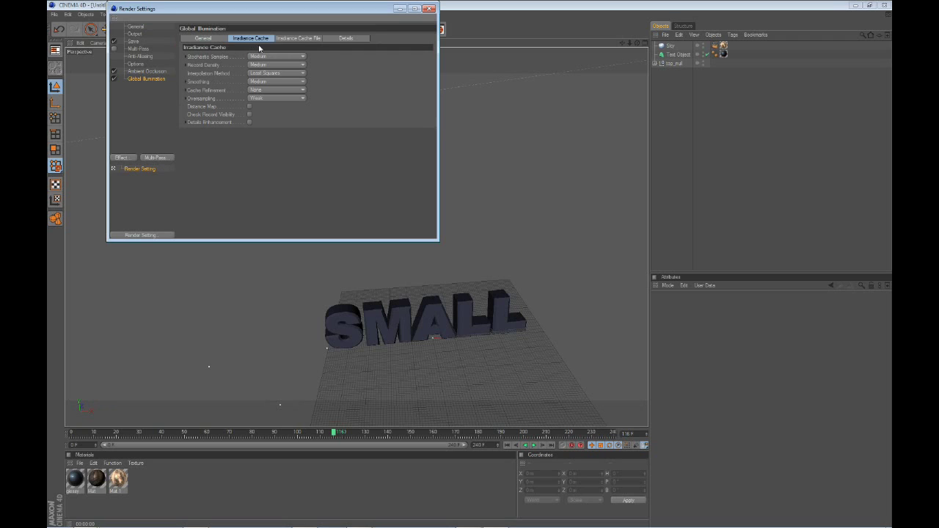
{"action": "left_click", "coordinate": [264, 58]}
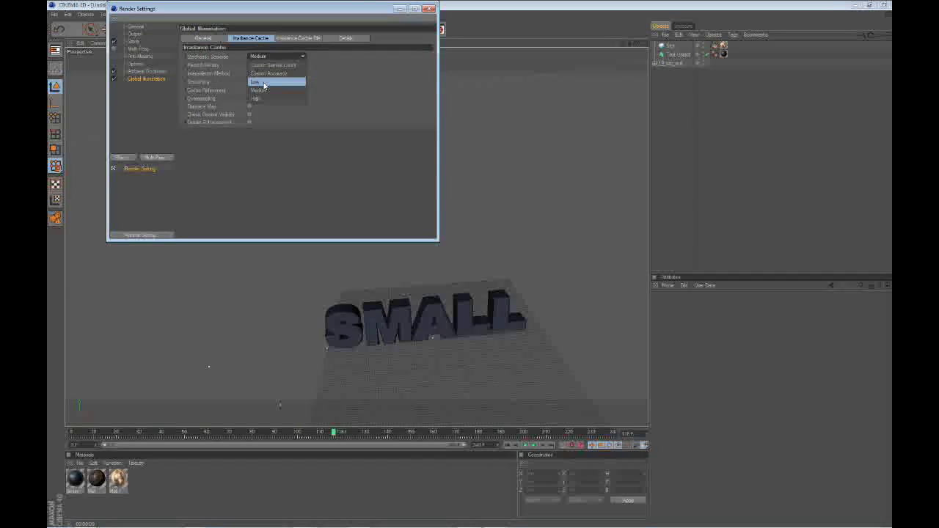
{"action": "left_click", "coordinate": [263, 82]}
{"action": "left_click", "coordinate": [263, 64]}
{"action": "left_click", "coordinate": [264, 90]}
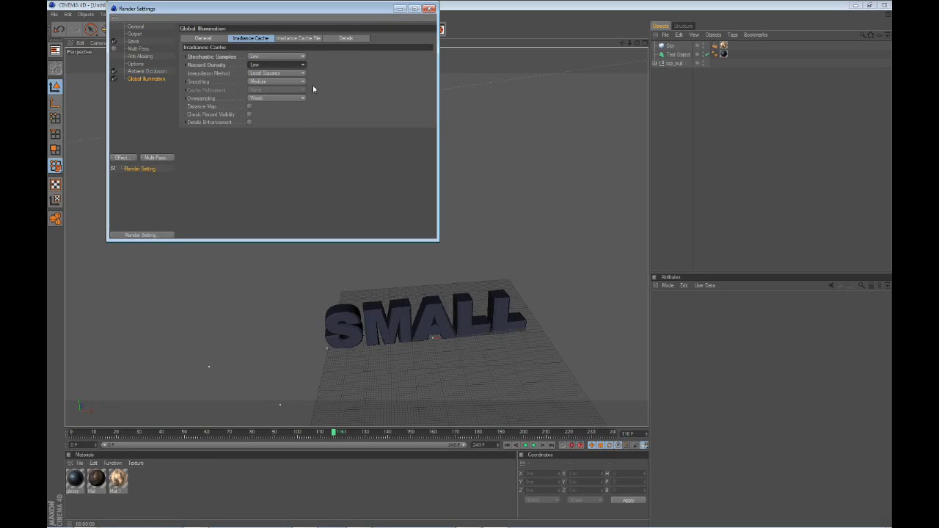
- Set the render's output file to "render 1" on the Desktop and render the animation in the Picture Viewer
{"action": "left_click", "coordinate": [134, 42]}
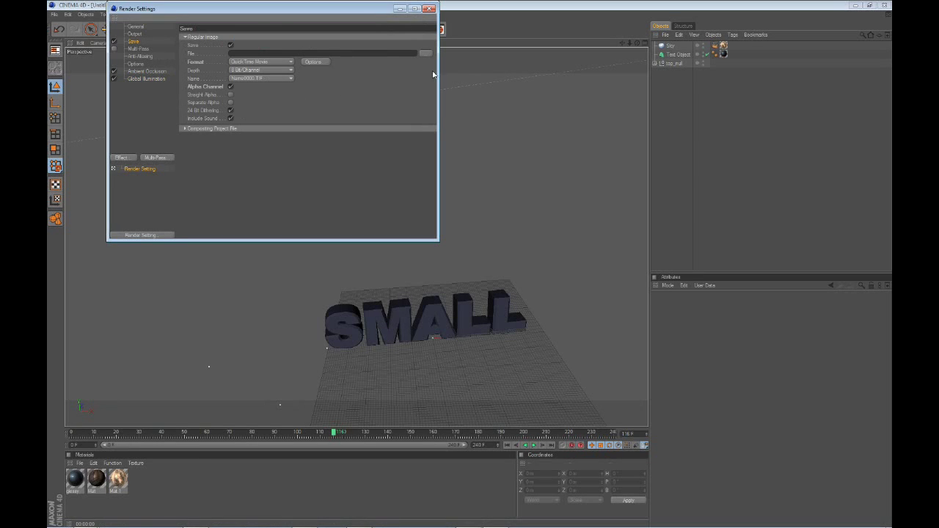
{"action": "left_click", "coordinate": [426, 52]}
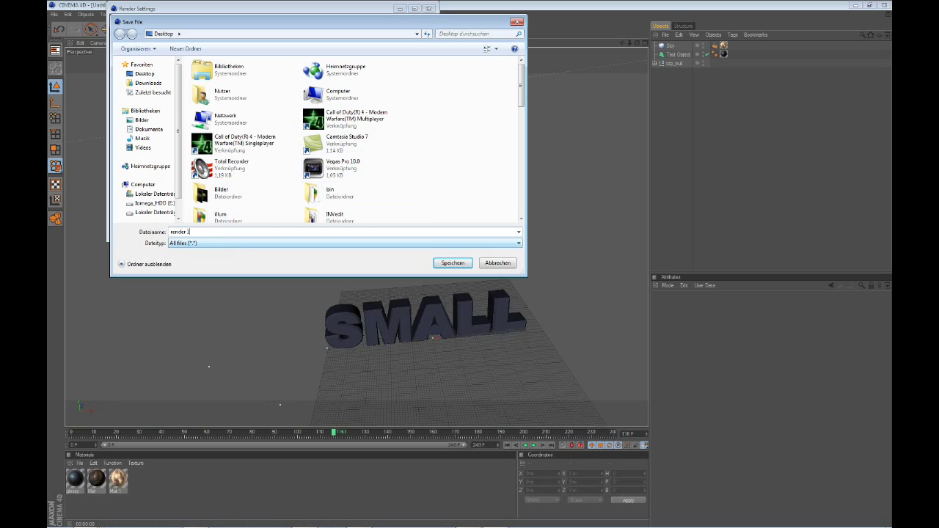
{"action": "left_click", "coordinate": [452, 262]}
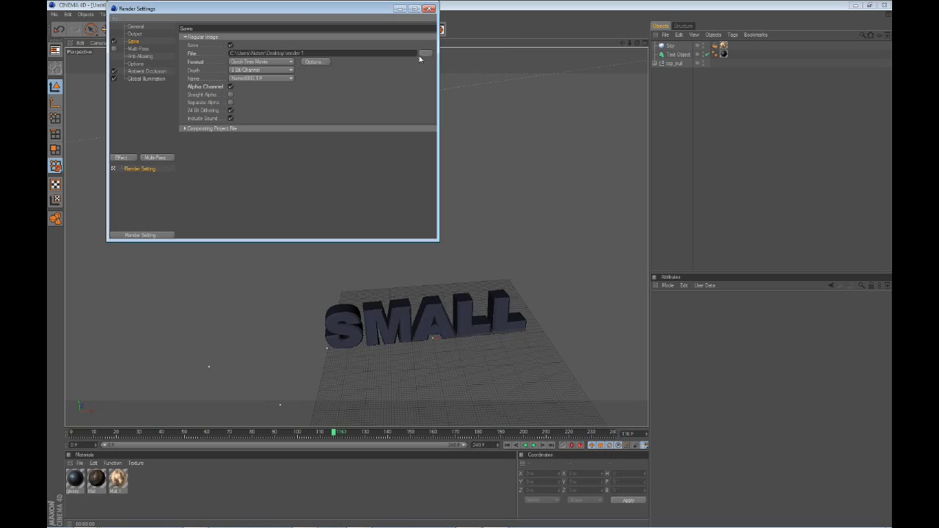
{"action": "left_click", "coordinate": [433, 9]}
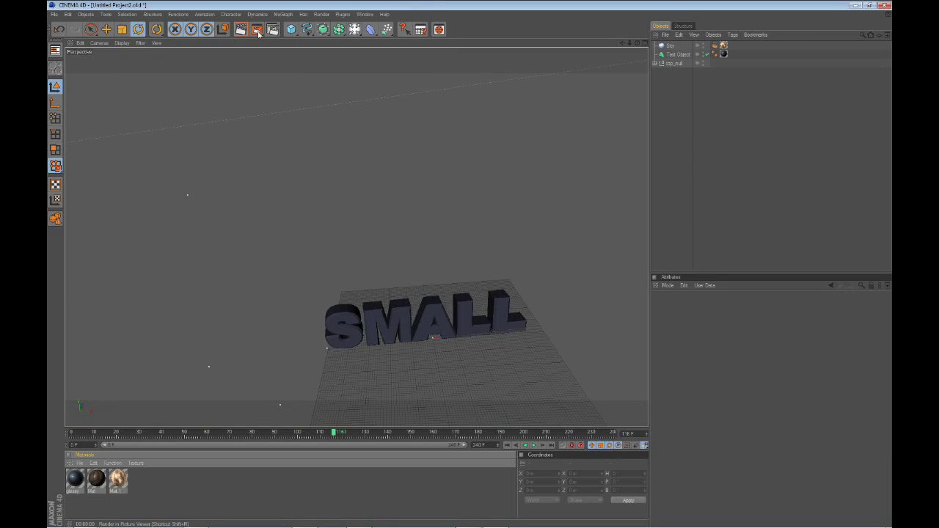
{"action": "left_click", "coordinate": [256, 30]}
{"action": "mouse_move", "coordinate": [470, 521]}
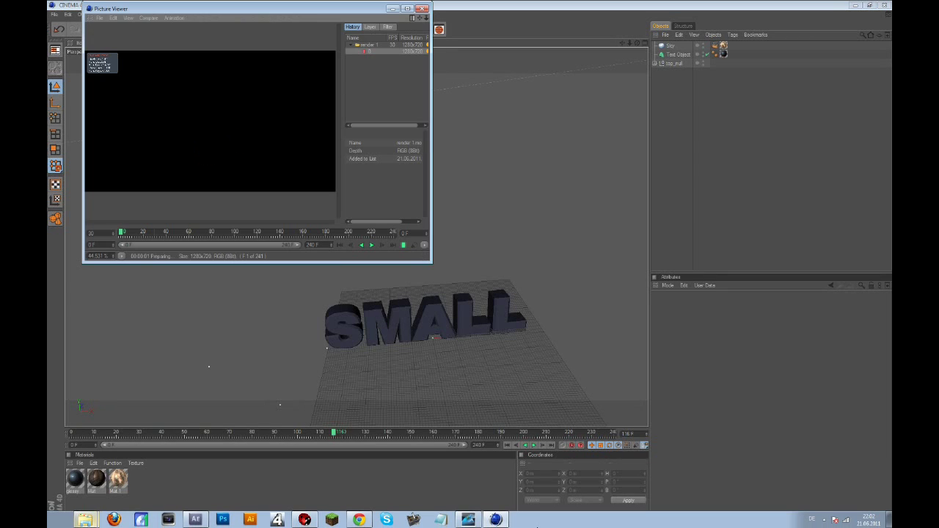
{"action": "left_click", "coordinate": [468, 520]}
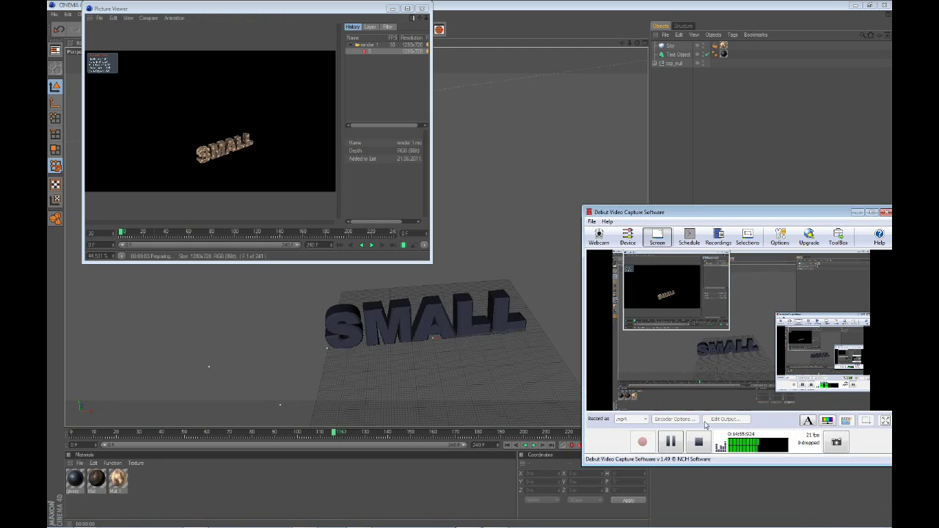
{"action": "left_click", "coordinate": [670, 441]}
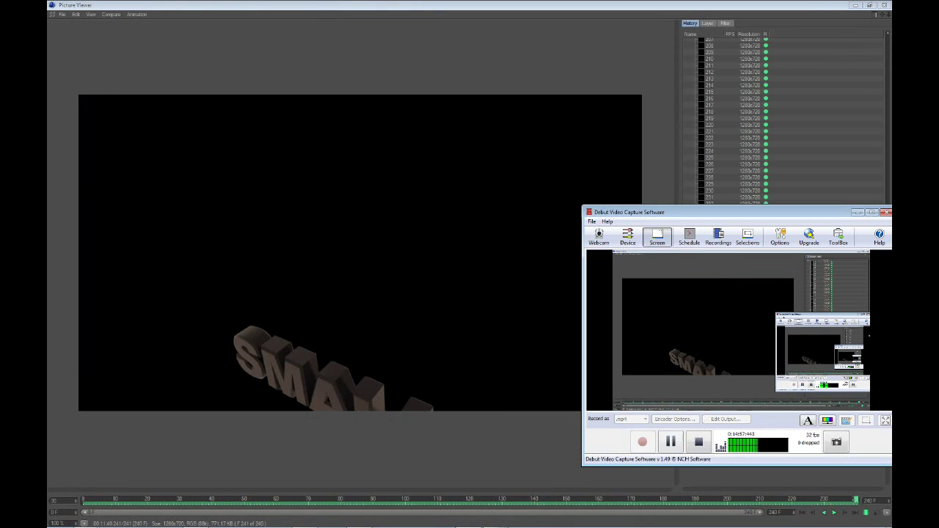
{"action": "left_click", "coordinate": [861, 215]}
- Scrub through the rendered frames to check the text animation, and put the Picture Viewer away
{"action": "left_click_drag", "start_coordinate": [346, 499], "coordinate": [218, 511]}
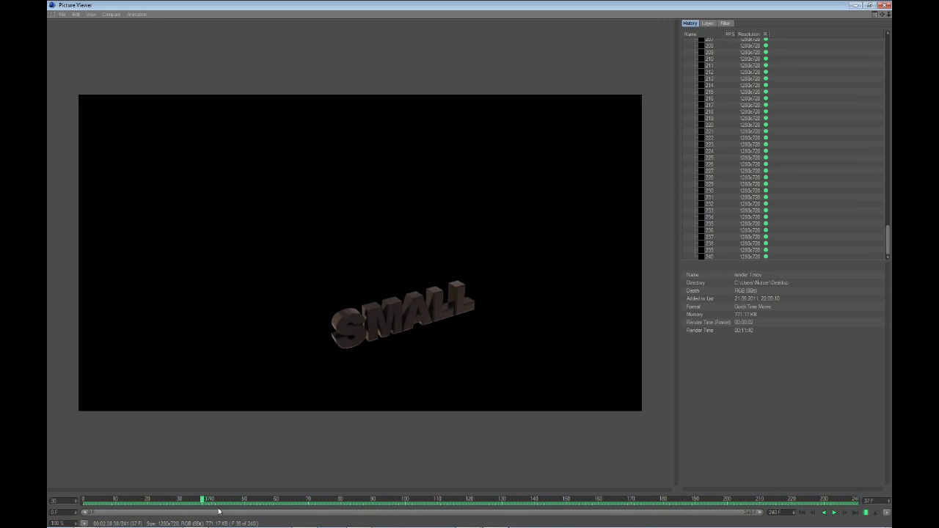
{"action": "left_click", "coordinate": [855, 5]}
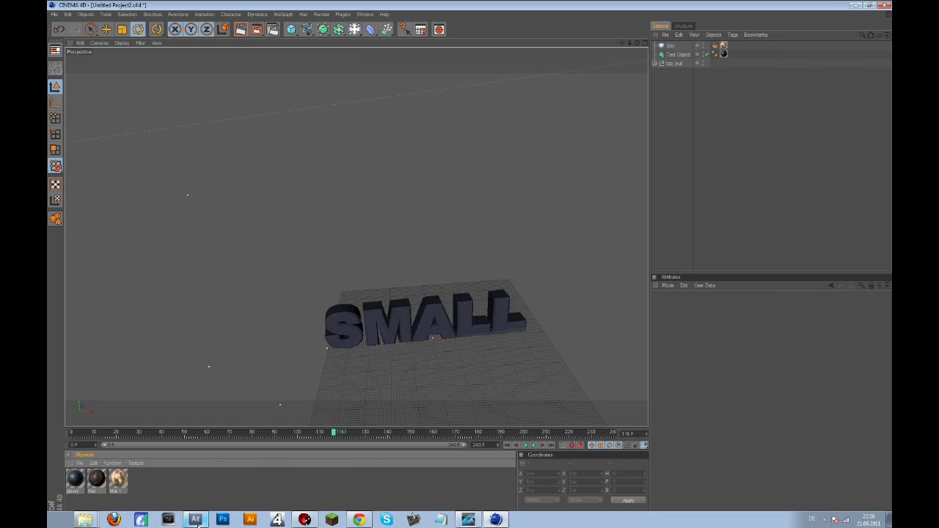
- Switch to After Effects and import the "render 1" movie from the Desktop folder into the project
{"action": "left_click", "coordinate": [191, 521]}
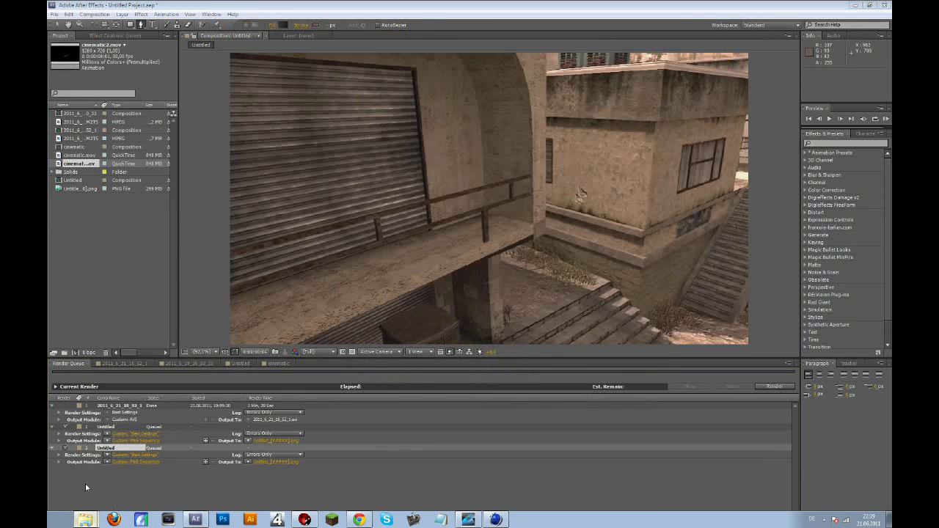
{"action": "left_click", "coordinate": [85, 519]}
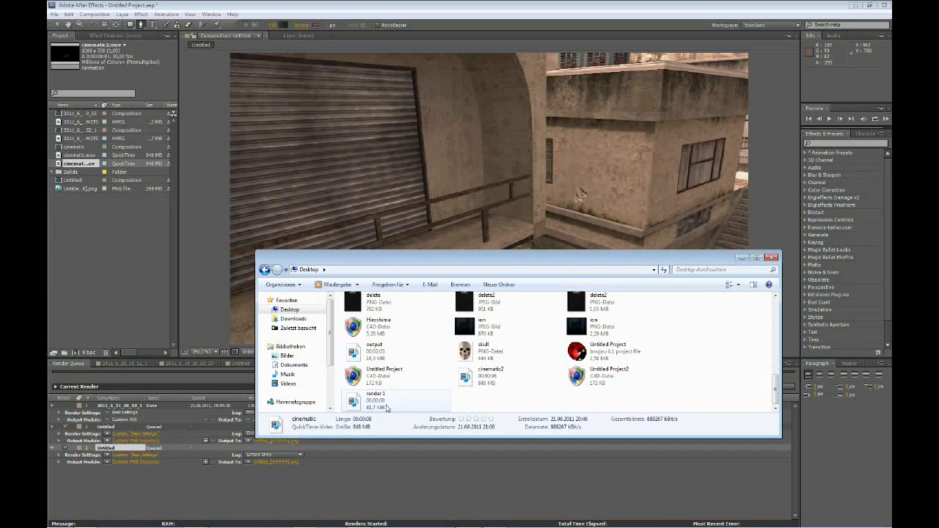
{"action": "left_click", "coordinate": [411, 405]}
{"action": "left_click_drag", "start_coordinate": [417, 408], "coordinate": [76, 266]}
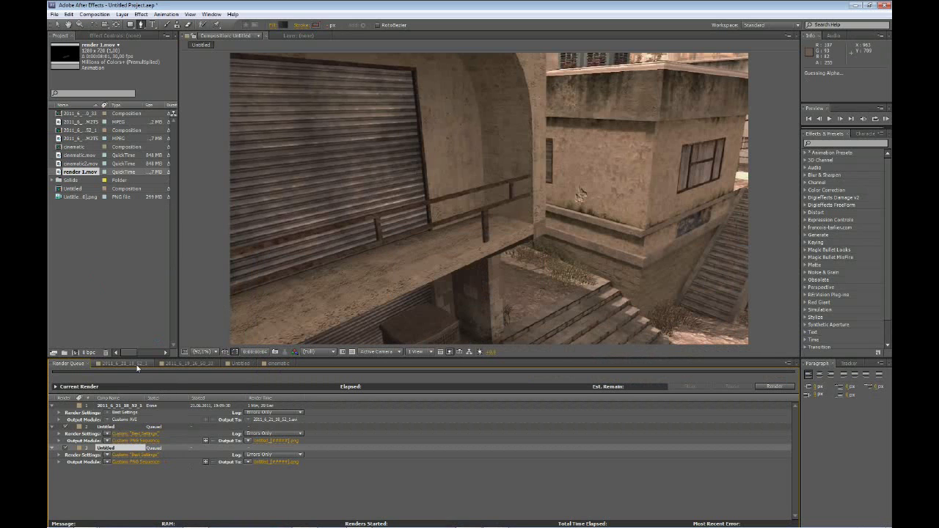
- Add render 1.mov to the Untitled composition as a layer above the PNG footage sequence
{"action": "left_click", "coordinate": [137, 364]}
{"action": "left_click", "coordinate": [196, 364]}
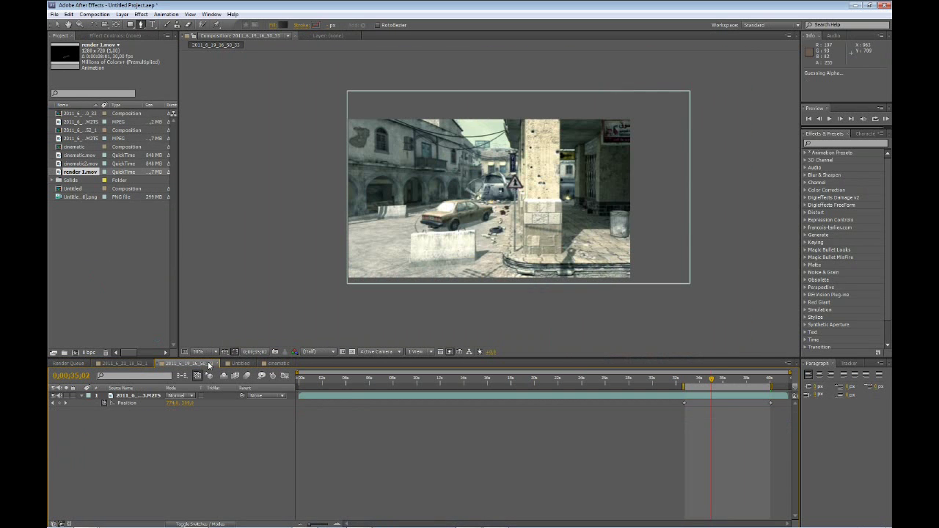
{"action": "left_click", "coordinate": [242, 364]}
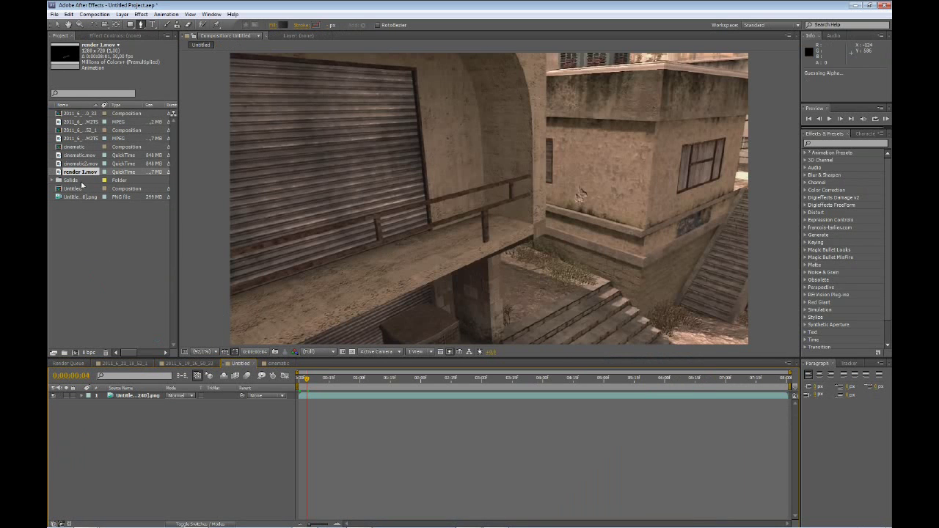
{"action": "left_click_drag", "start_coordinate": [81, 173], "coordinate": [165, 396]}
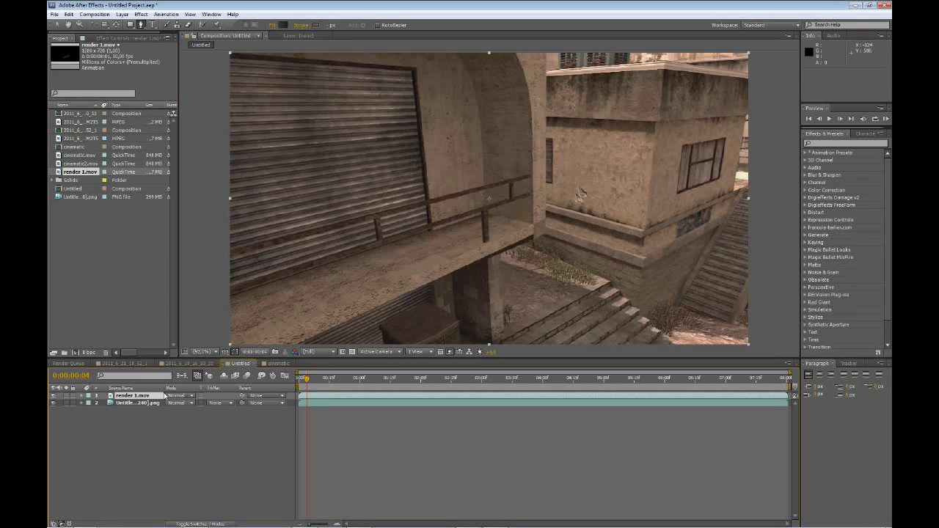
- Scrub the composition to about 4 seconds to check how the SMALL text follows the footage
{"action": "left_click", "coordinate": [308, 380]}
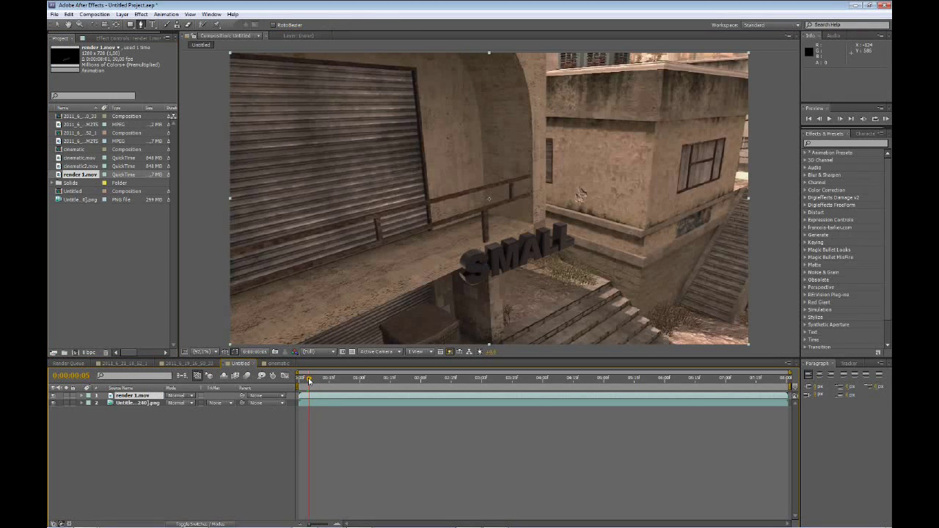
{"action": "key", "text": "Page_Down"}
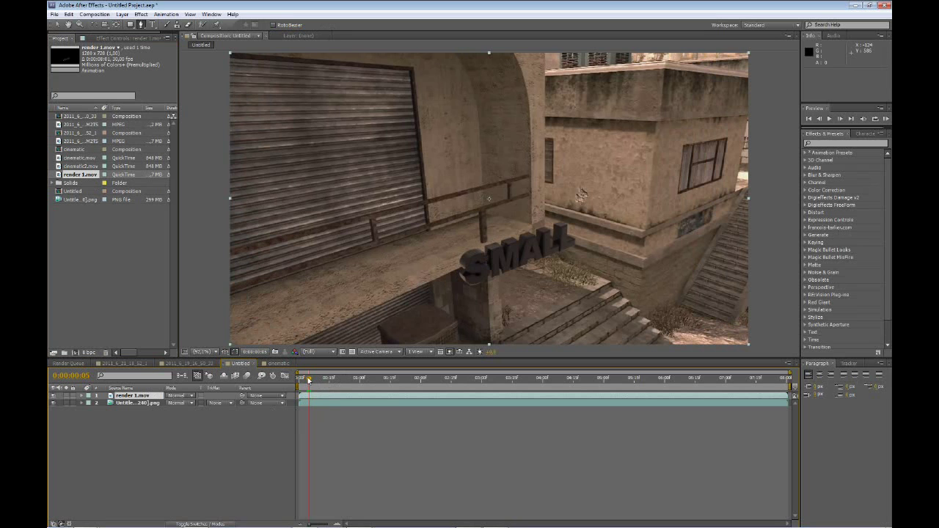
{"action": "left_click_drag", "start_coordinate": [328, 380], "coordinate": [560, 402]}
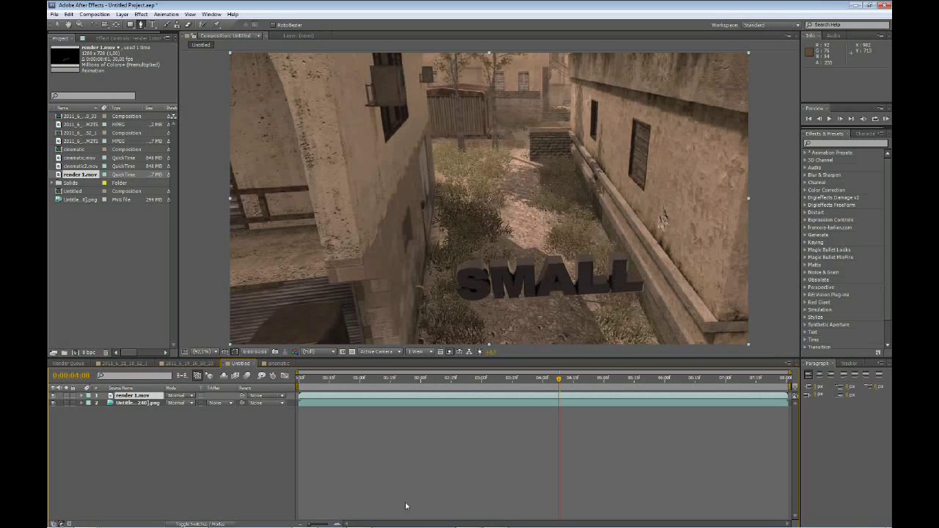
{"action": "left_click", "coordinate": [495, 524]}
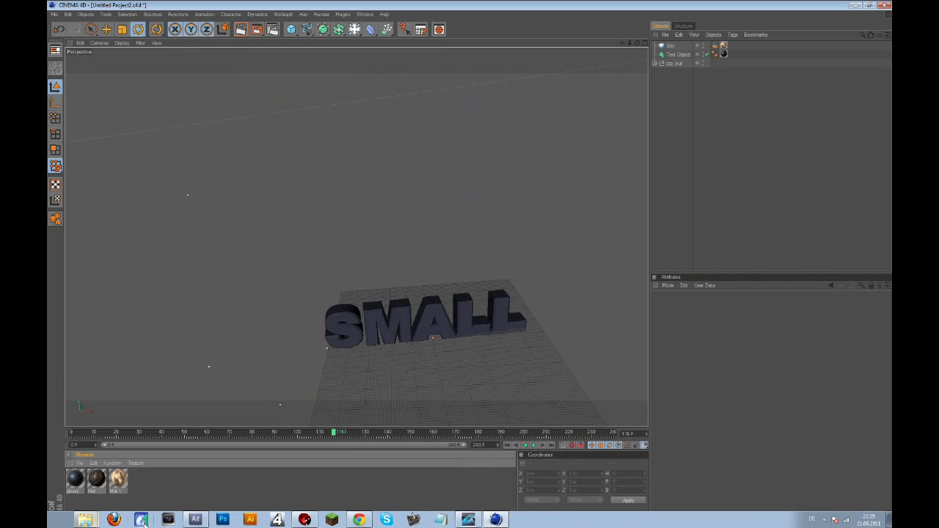
{"action": "left_click", "coordinate": [195, 519]}
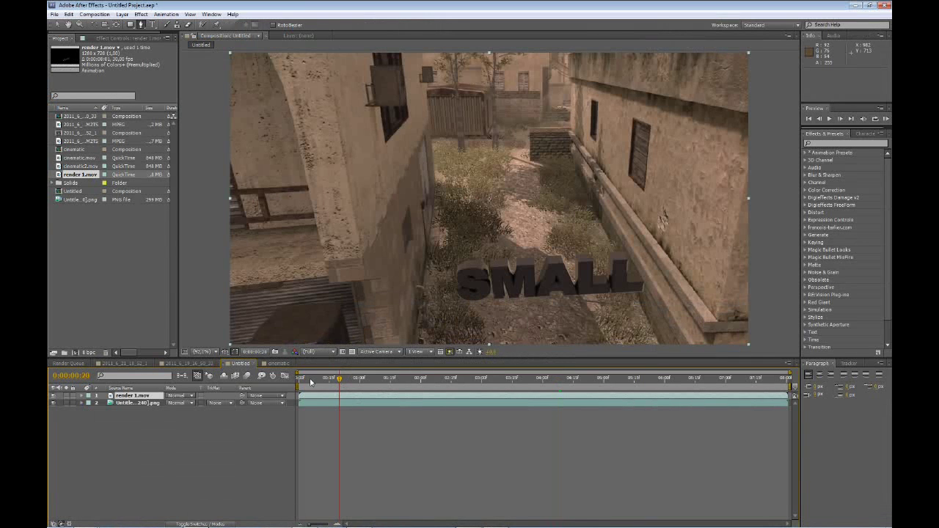
- Draw a closed five-point Pen mask around the letters S and M on the render 1.mov layer at the first frame
{"action": "left_click", "coordinate": [302, 379]}
{"action": "mouse_move", "coordinate": [305, 378]}
{"action": "left_mouse_down"}
{"action": "mouse_move", "coordinate": [355, 378]}
{"action": "mouse_move", "coordinate": [299, 379]}
{"action": "left_mouse_up"}
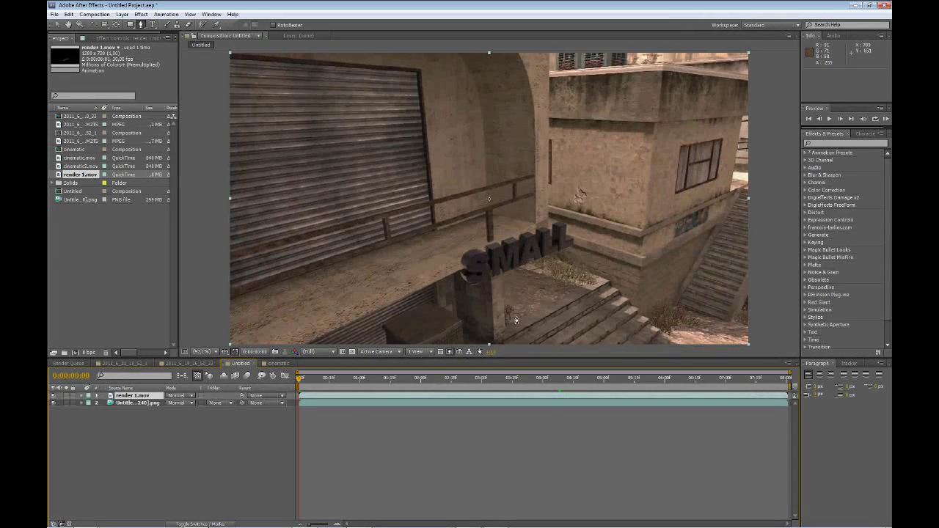
{"action": "left_click", "coordinate": [501, 288]}
{"action": "left_click", "coordinate": [517, 229]}
{"action": "left_click", "coordinate": [581, 212]}
{"action": "left_click", "coordinate": [507, 152]}
{"action": "left_click", "coordinate": [426, 284]}
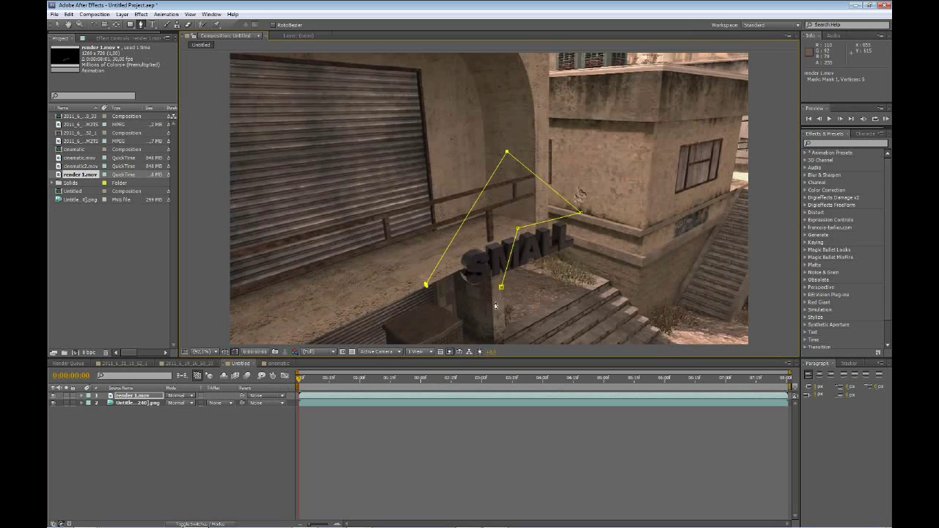
{"action": "left_click", "coordinate": [501, 288]}
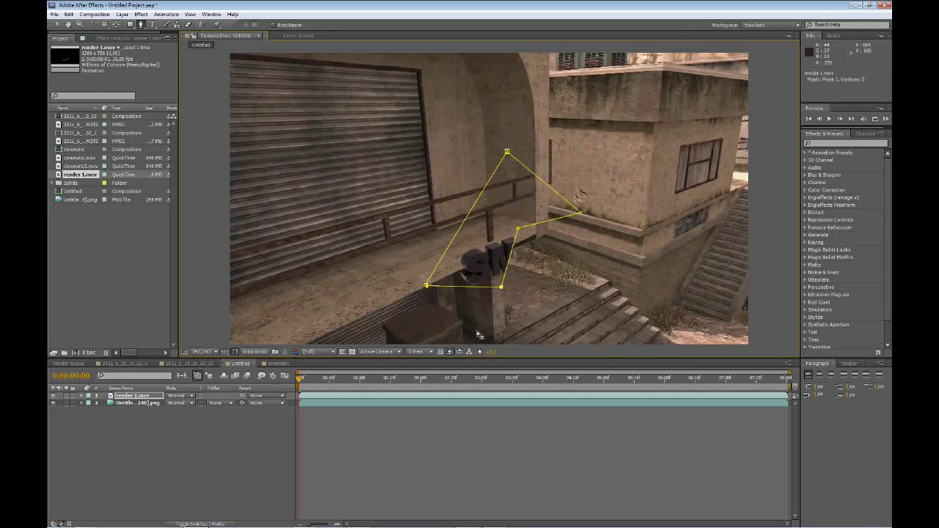
- Undo the mask points drawn on the render 1.mov layer
{"action": "key", "text": "ctrl+z"}
{"action": "key", "text": "ctrl+z"}
{"action": "key", "text": "ctrl+z"}
{"action": "key", "text": "ctrl+z"}
{"action": "key", "text": "ctrl+z"}
{"action": "key", "text": "ctrl+z"}
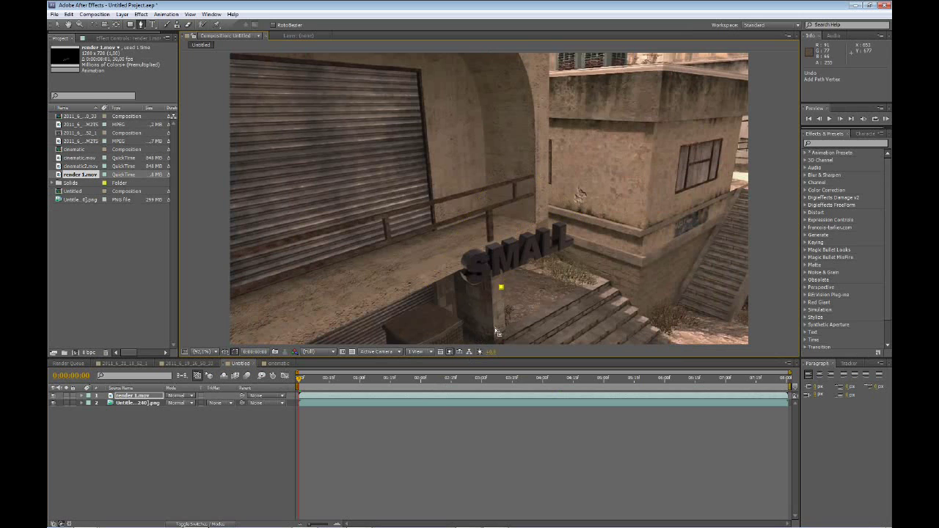
- Scrub the composition to 0:00:02:28 to check the SMALL text against the footage, leaving no layer selected
{"action": "key", "text": "period"}
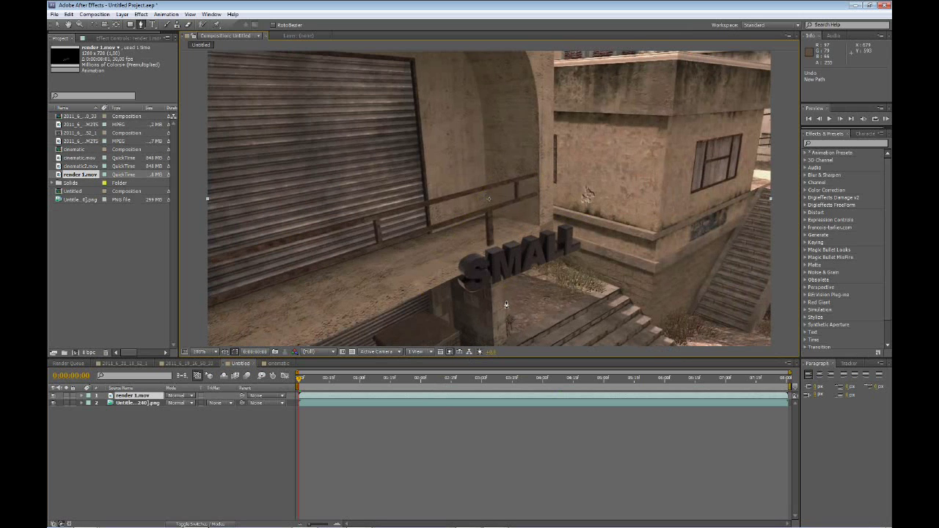
{"action": "left_click", "coordinate": [390, 386]}
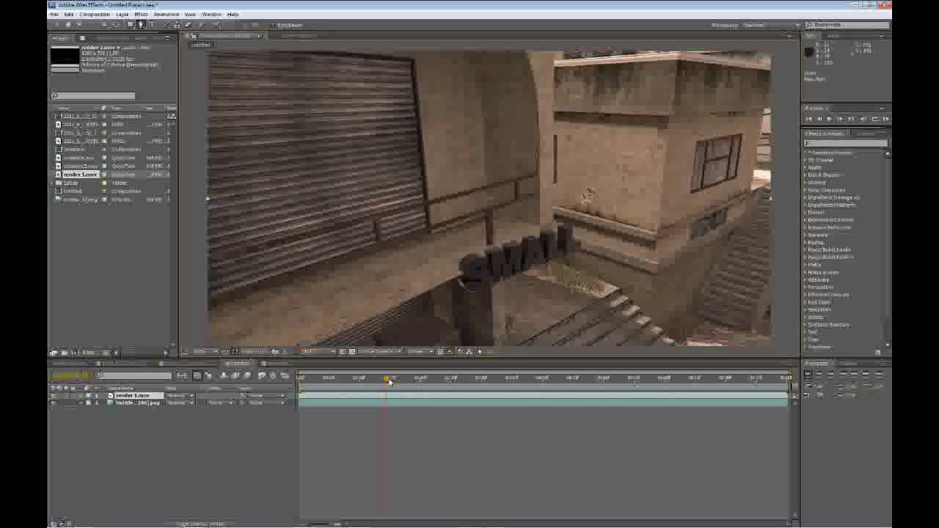
{"action": "left_click_drag", "start_coordinate": [400, 379], "coordinate": [478, 379]}
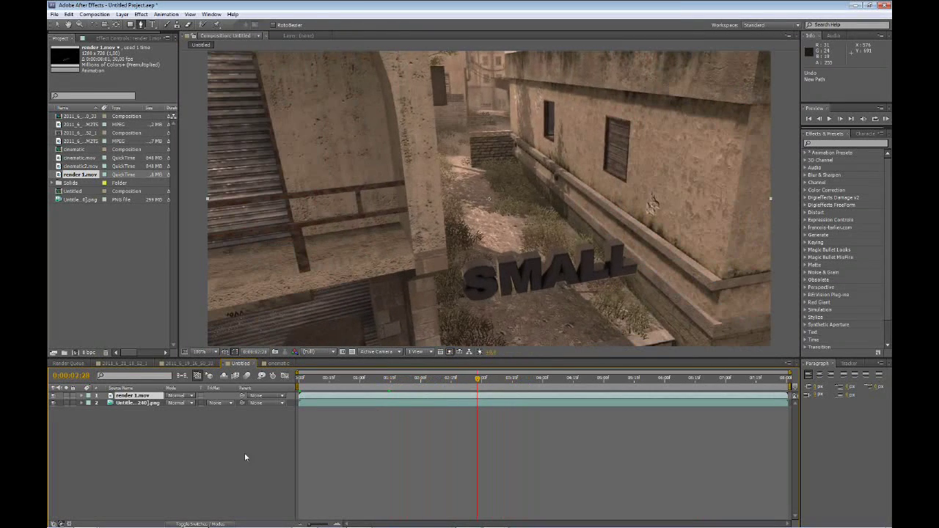
{"action": "left_click", "coordinate": [74, 415]}
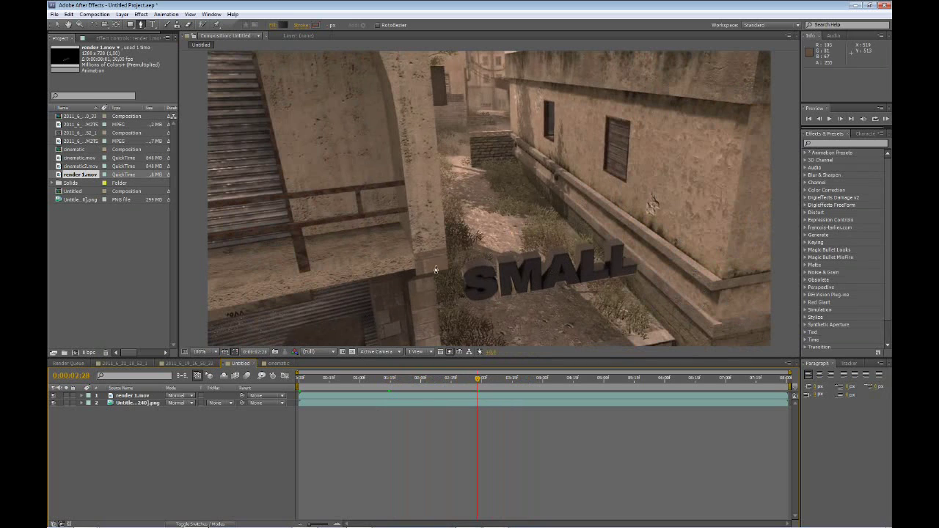
- Add an adjustment layer above render 1.mov and apply the user preset CC 1 to it
{"action": "key", "text": "ctrl+alt+y"}
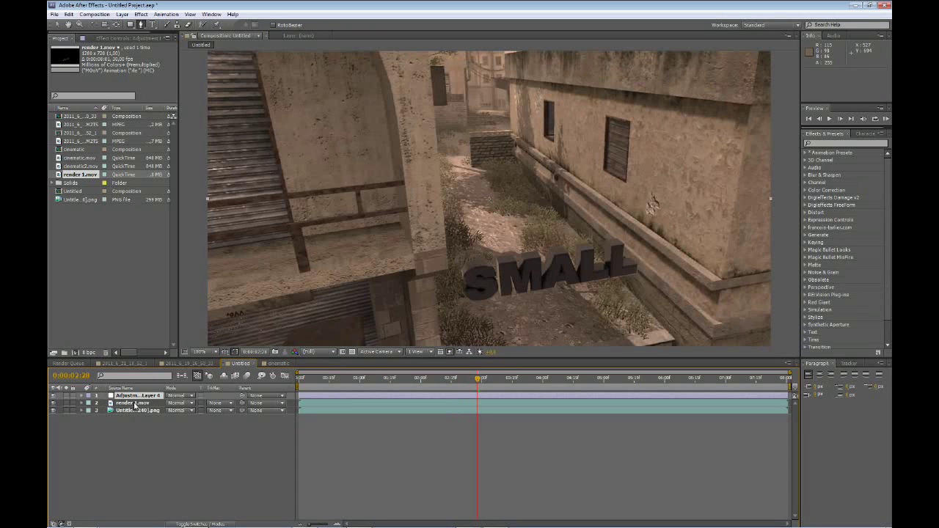
{"action": "left_click", "coordinate": [805, 153]}
{"action": "left_click", "coordinate": [814, 168]}
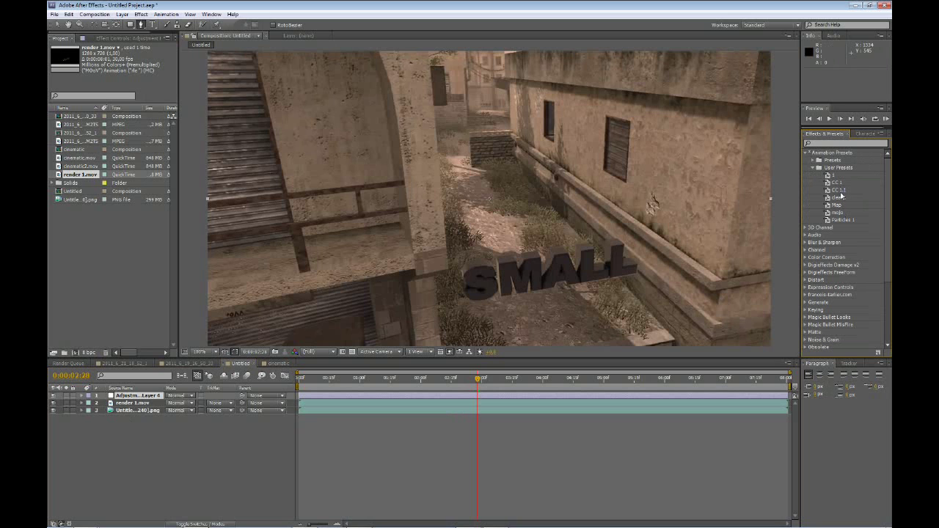
{"action": "double_click", "coordinate": [837, 182]}
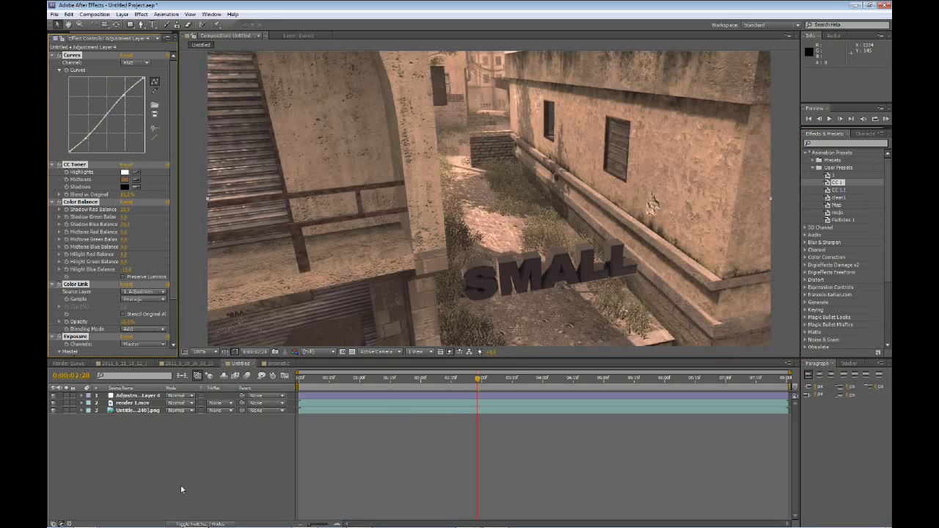
- Add a second adjustment layer on top and apply the user preset CC 1.1 to it
{"action": "key", "text": "ctrl+alt+y"}
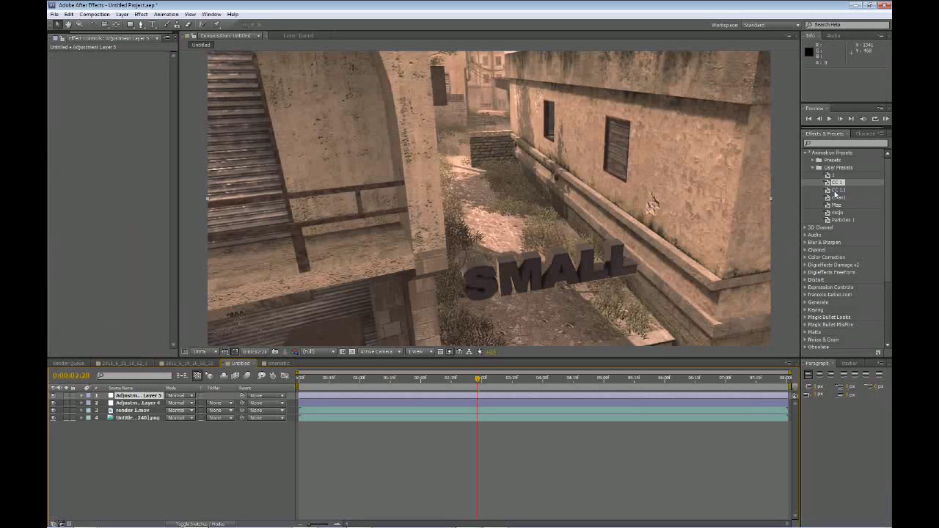
{"action": "double_click", "coordinate": [837, 190]}
{"action": "left_click", "coordinate": [181, 488]}
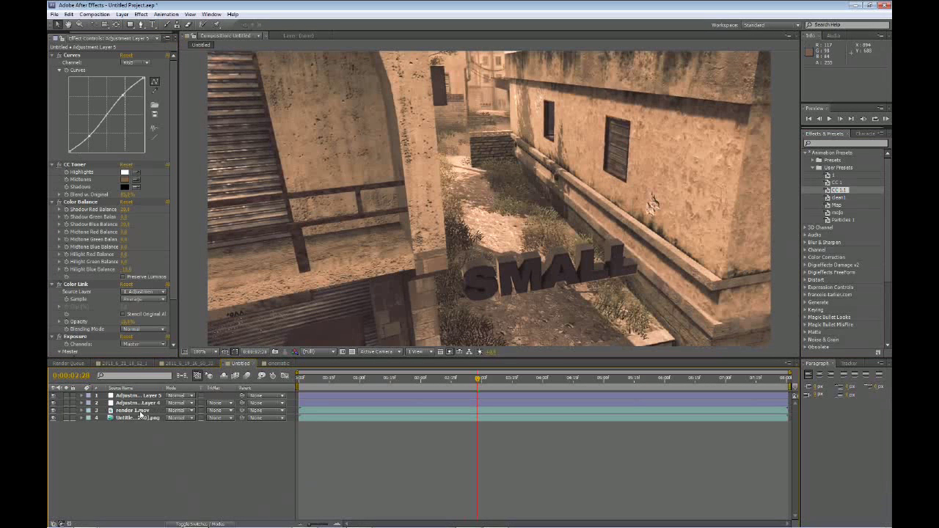
- Compare the grade with each adjustment layer hidden, up to 0:00:03:16, and delete the adjustment layer carrying CC 1
{"action": "left_click", "coordinate": [54, 396]}
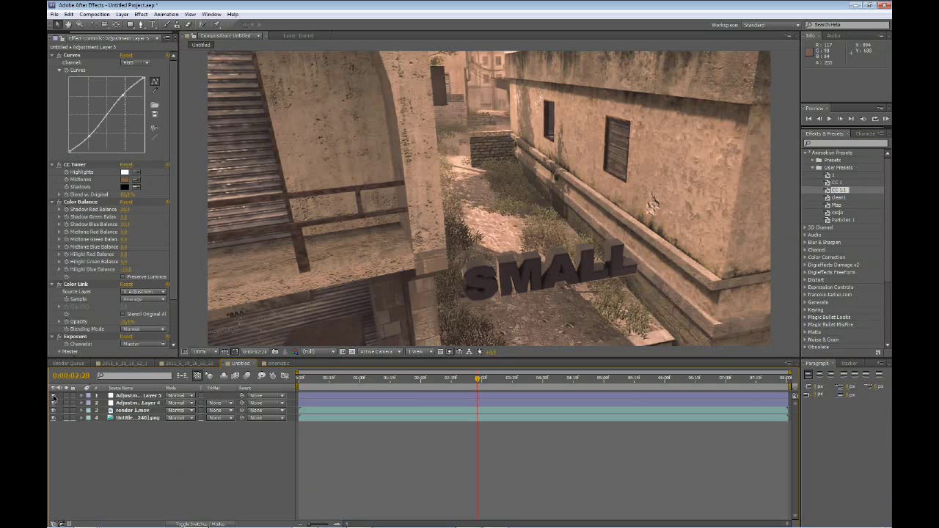
{"action": "left_click", "coordinate": [54, 397]}
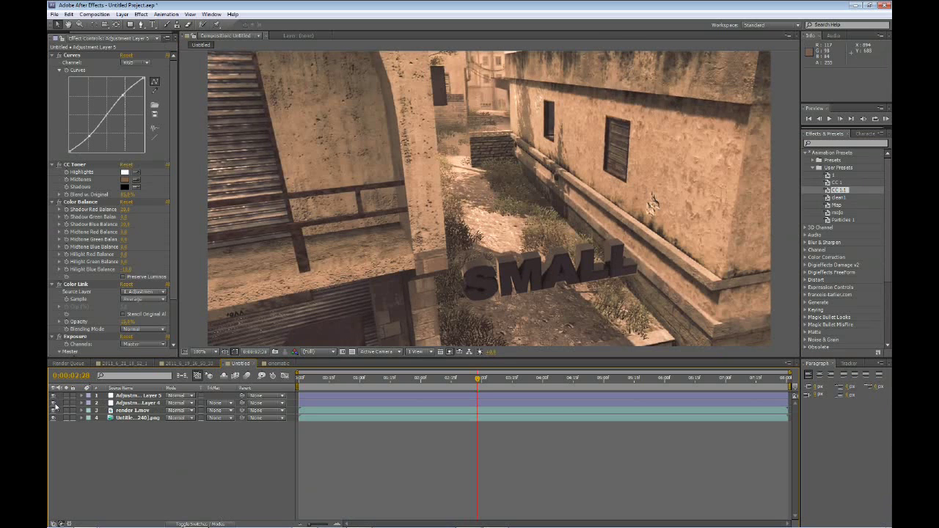
{"action": "left_click", "coordinate": [54, 403]}
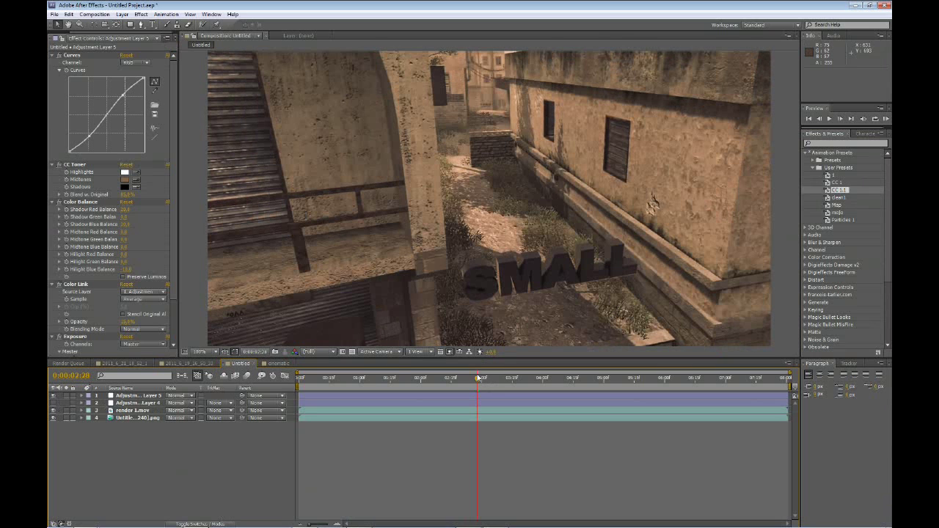
{"action": "left_click_drag", "start_coordinate": [478, 382], "coordinate": [514, 380]}
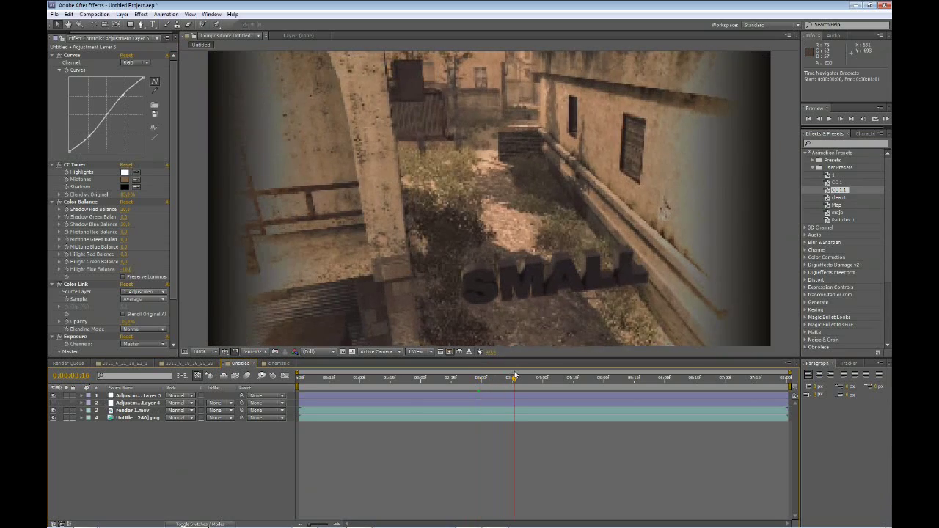
{"action": "left_click", "coordinate": [133, 400]}
{"action": "key", "text": "Delete"}
- Duplicate the render 1.mov layer directly above the original
{"action": "left_click", "coordinate": [134, 403]}
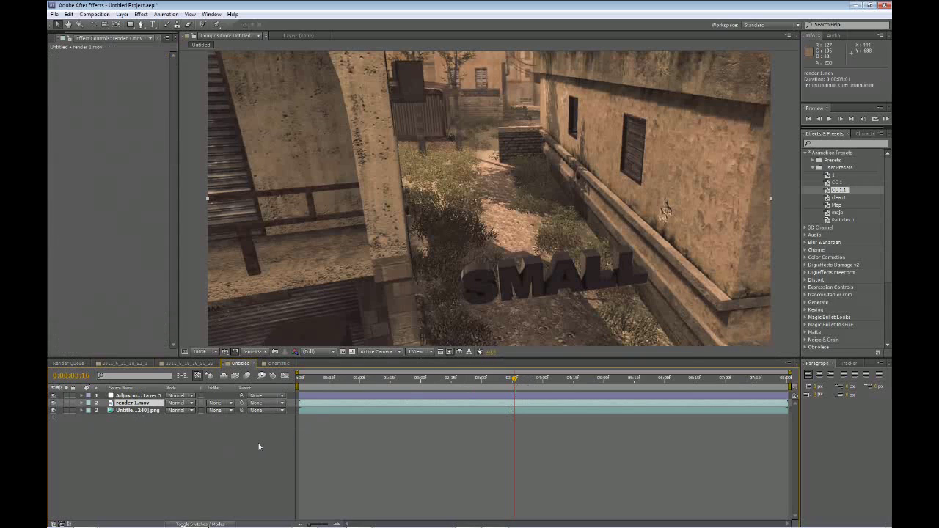
{"action": "key", "text": "ctrl+d"}
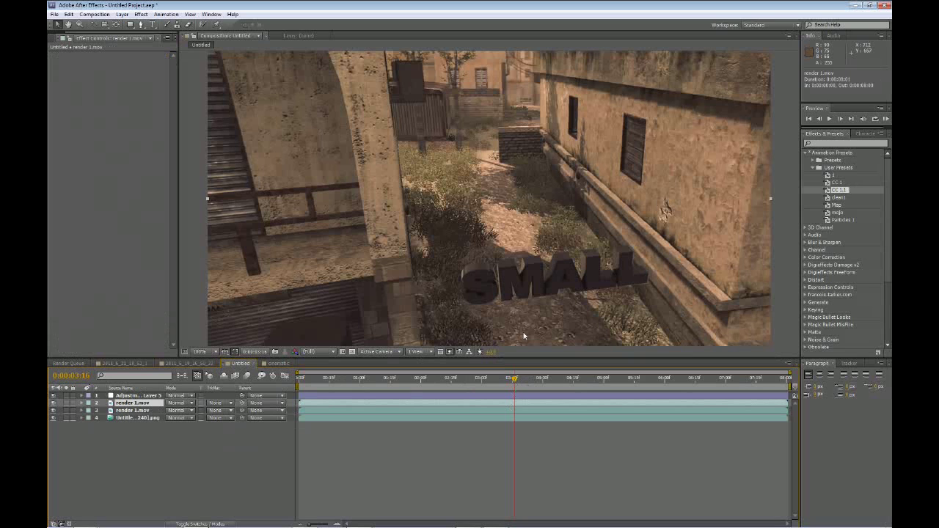
{"action": "left_click_drag", "start_coordinate": [597, 277], "coordinate": [582, 242]}
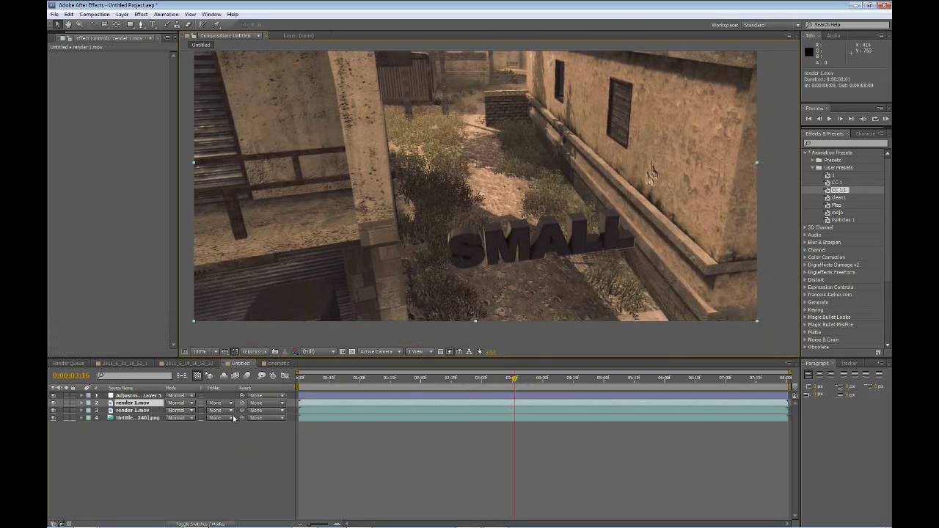
- Apply the Fill effect to the lower render 1.mov layer and set its color to black, 000000
{"action": "left_click", "coordinate": [838, 158]}
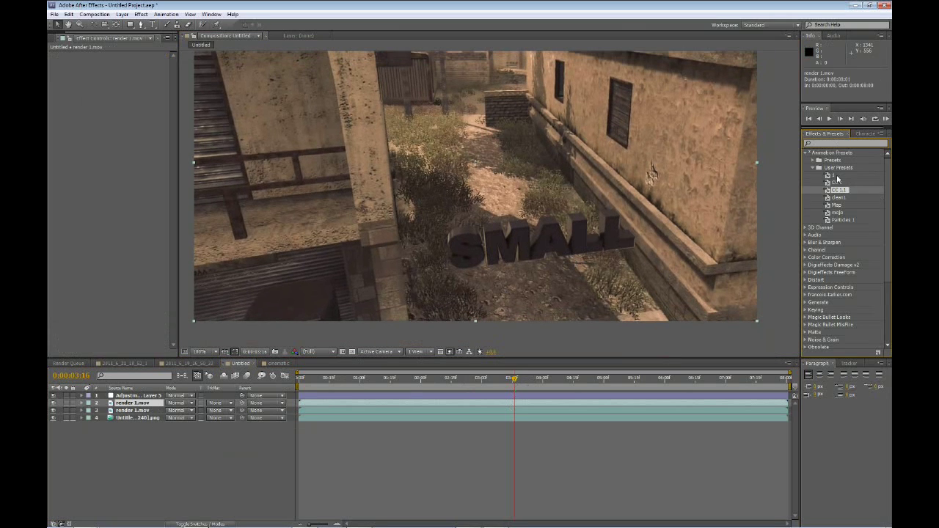
{"action": "type", "text": "fill"}
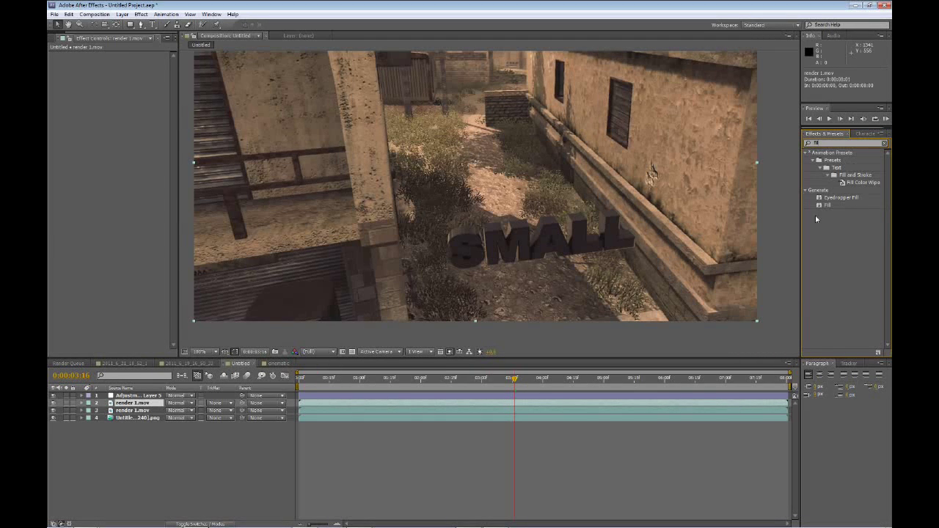
{"action": "left_click_drag", "start_coordinate": [825, 206], "coordinate": [129, 411]}
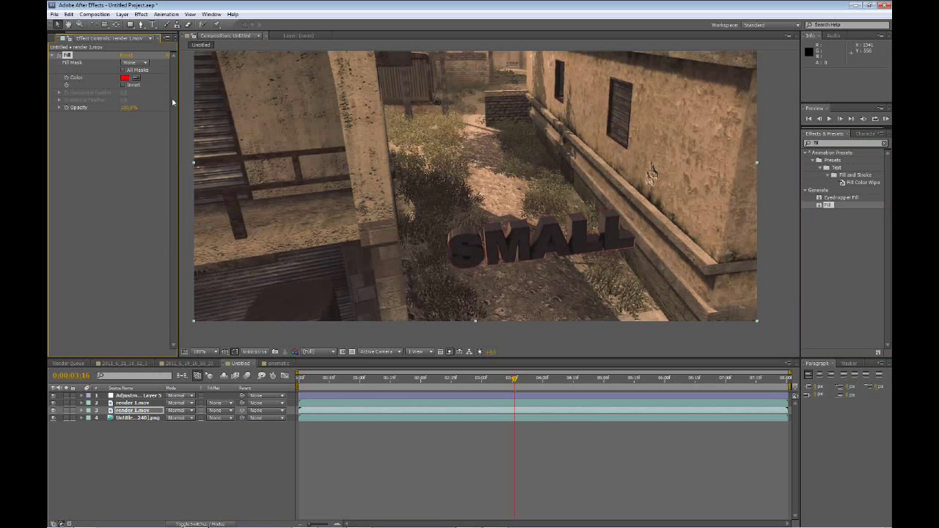
{"action": "left_click", "coordinate": [125, 79]}
{"action": "left_click", "coordinate": [442, 406]}
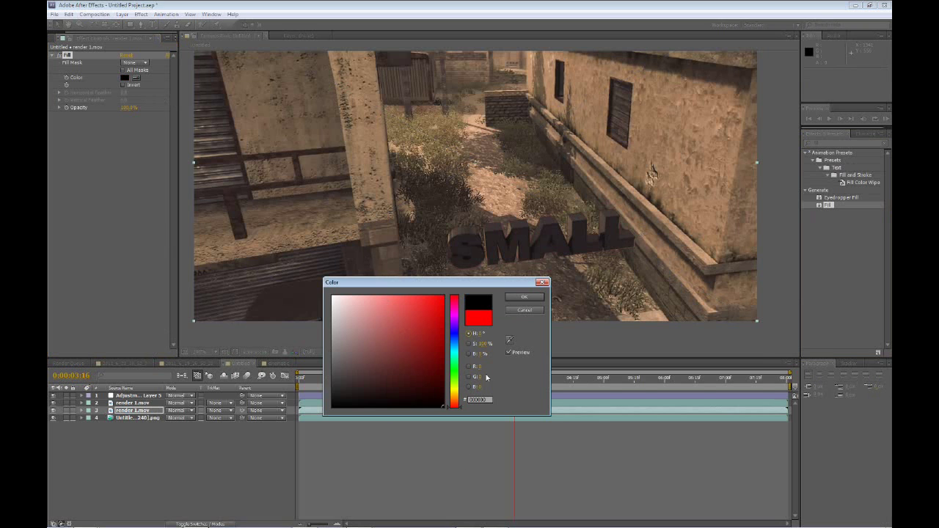
{"action": "left_click", "coordinate": [522, 297]}
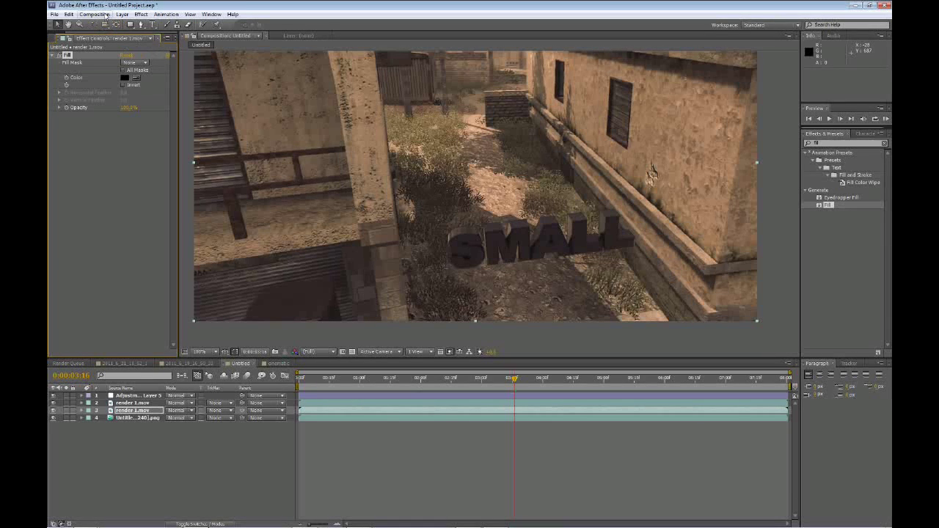
- Apply Gaussian Blur to the lower render 1.mov layer and raise its blurriness until the black fill spreads into a soft shadow
{"action": "left_click", "coordinate": [843, 143]}
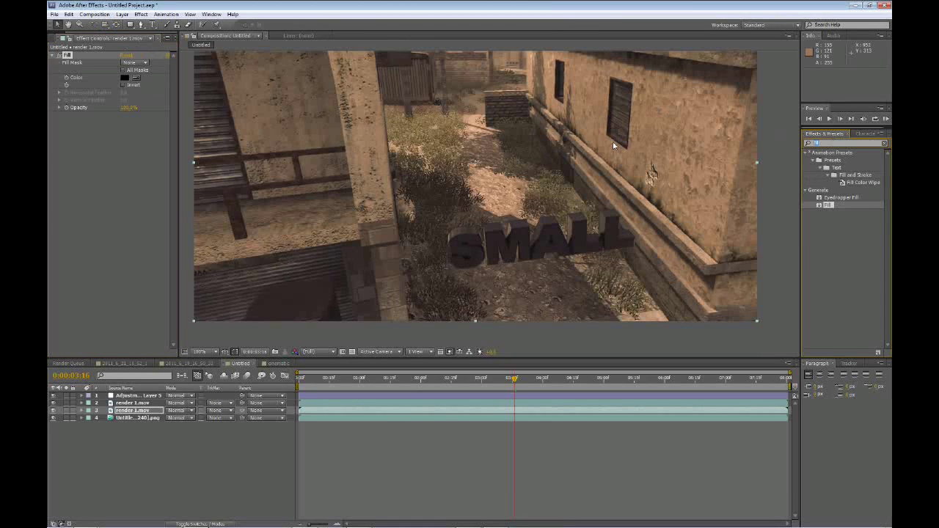
{"action": "type", "text": "gaus"}
{"action": "left_click_drag", "start_coordinate": [851, 164], "coordinate": [132, 412]}
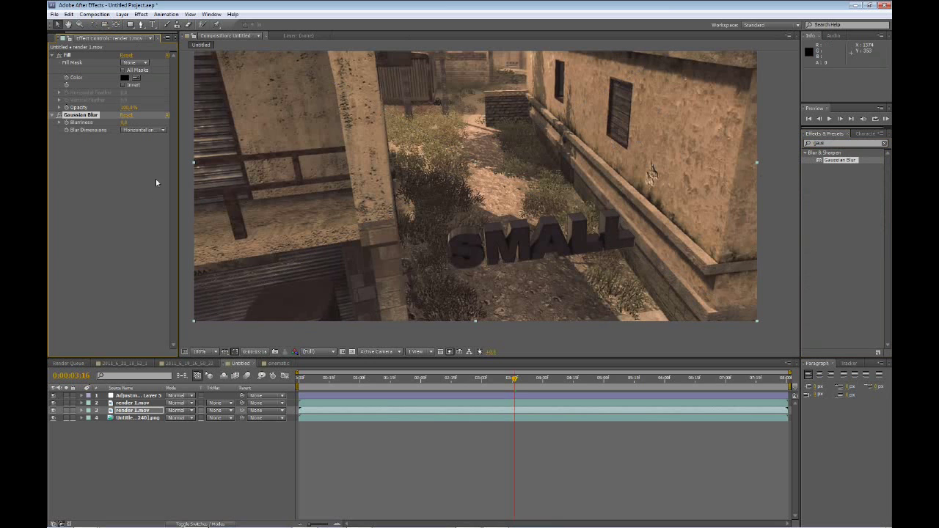
{"action": "left_click", "coordinate": [125, 123]}
{"action": "left_click", "coordinate": [72, 171]}
{"action": "left_click_drag", "start_coordinate": [131, 122], "coordinate": [185, 119]}
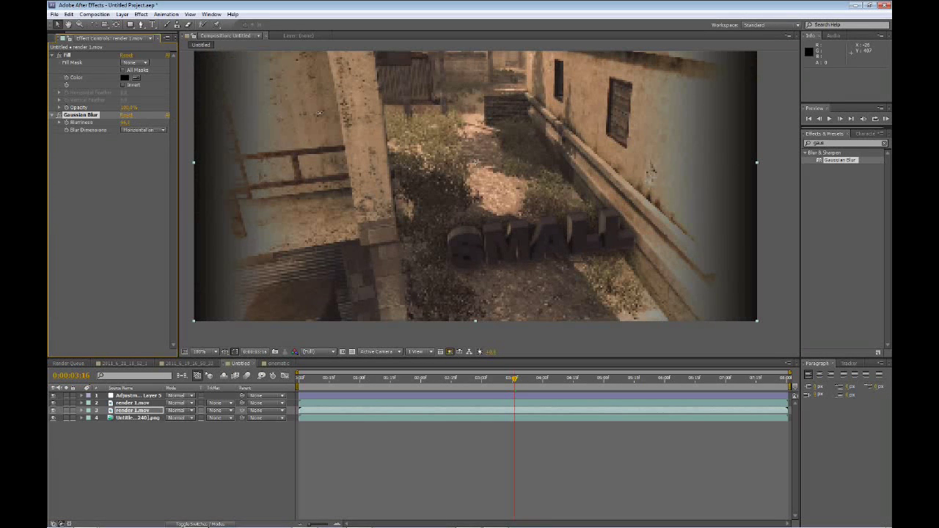
{"action": "left_click", "coordinate": [137, 193]}
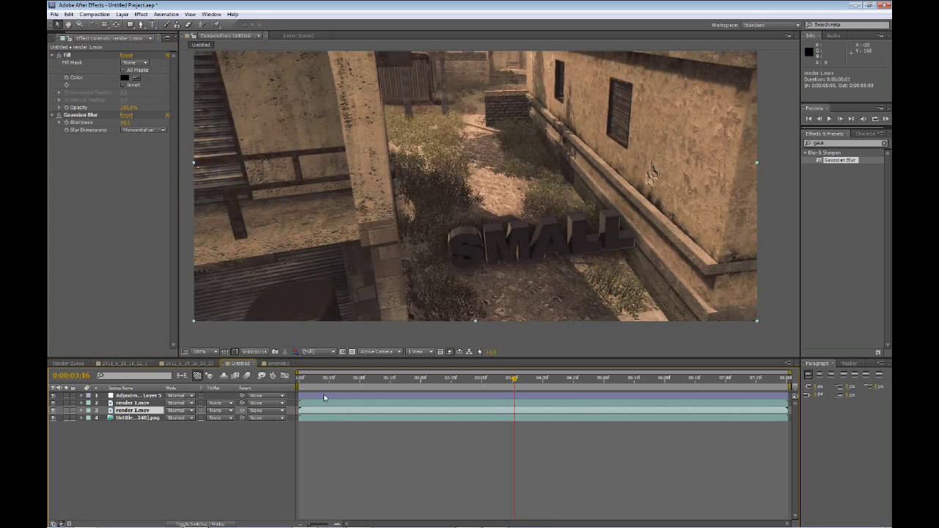
- Apply Gaussian Blur to the upper render 1.mov layer and set its blurriness to 0.5
{"action": "left_click", "coordinate": [137, 404]}
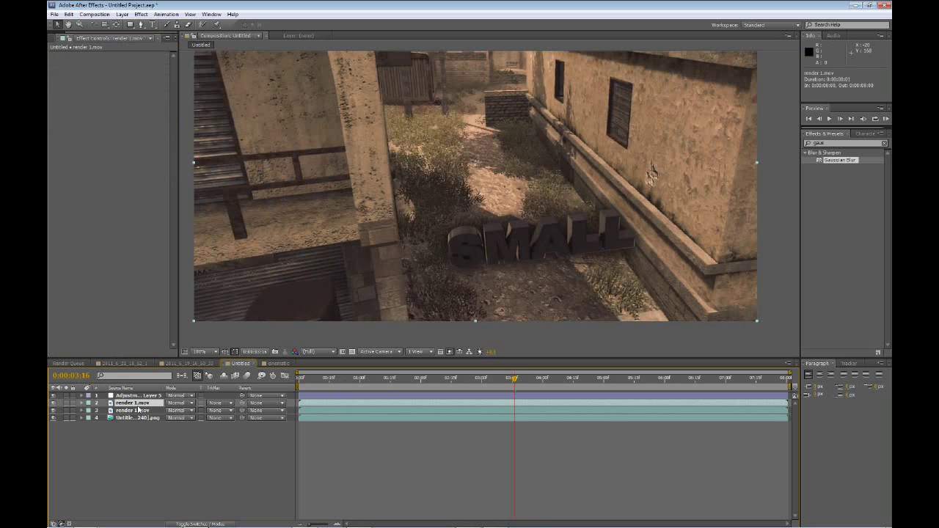
{"action": "left_click_drag", "start_coordinate": [849, 163], "coordinate": [133, 404]}
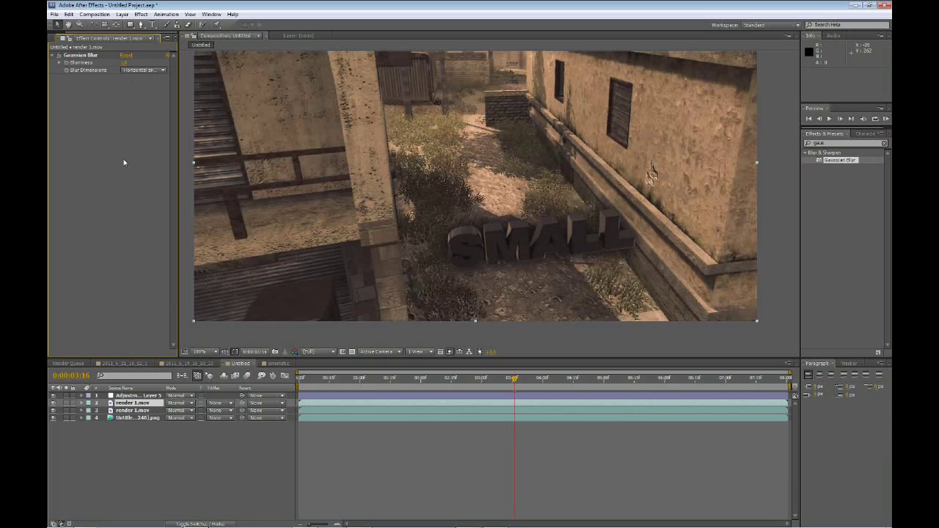
{"action": "left_click", "coordinate": [150, 471]}
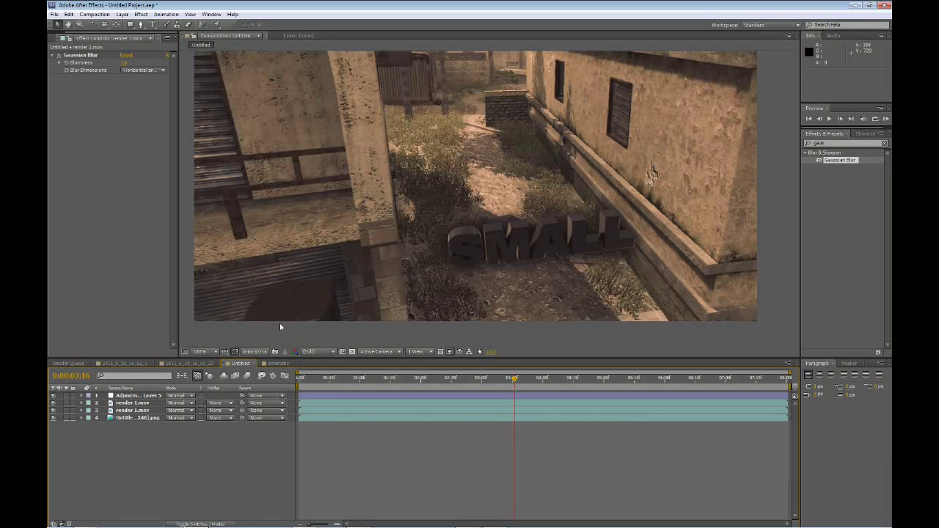
{"action": "left_click", "coordinate": [126, 63]}
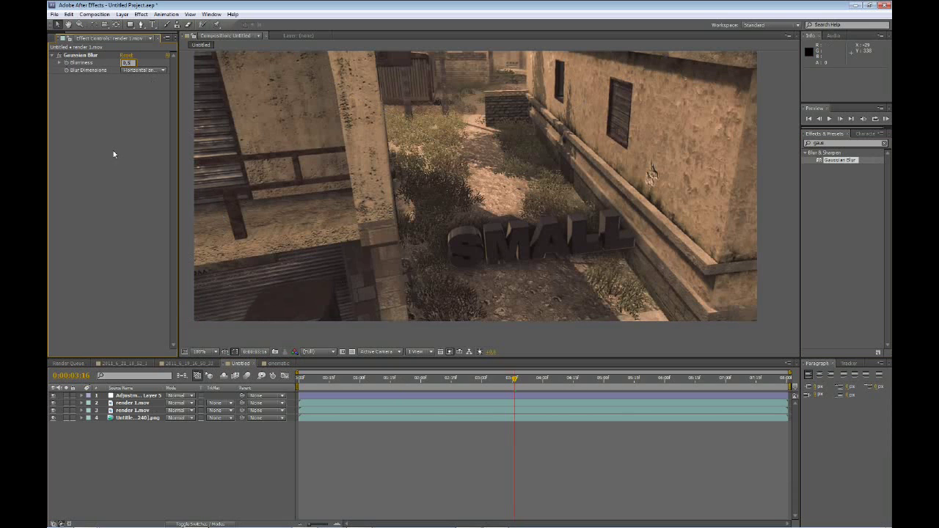
{"action": "type", "text": "0"}
{"action": "key", "text": "Return"}
- Make the lower render 1.mov layer 3D and move it down to position 640, 440, 0 as a shadow below the text
{"action": "left_click", "coordinate": [143, 411]}
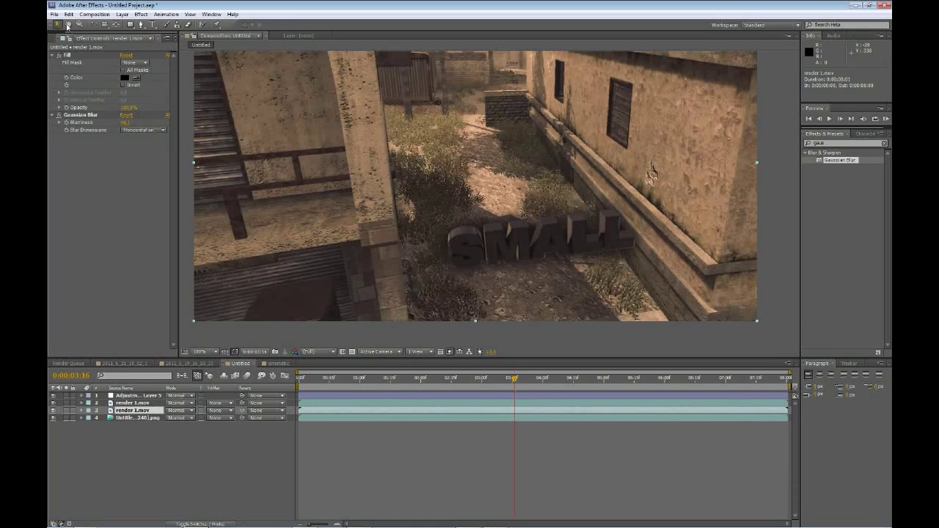
{"action": "key", "text": "comma"}
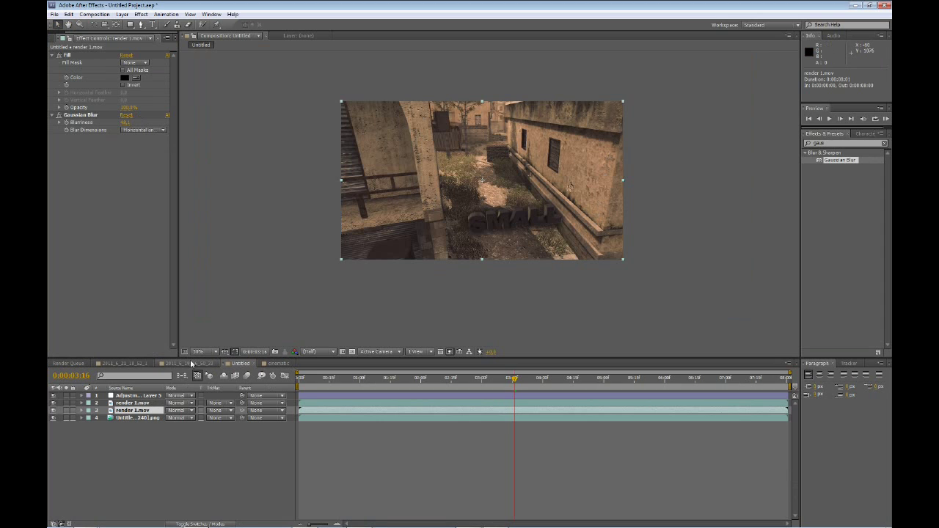
{"action": "key", "text": "F4"}
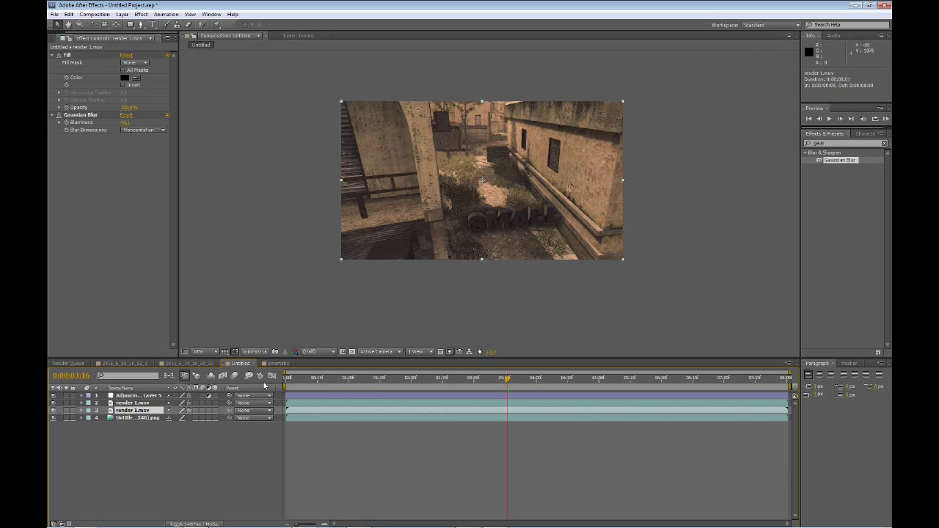
{"action": "left_click", "coordinate": [215, 413]}
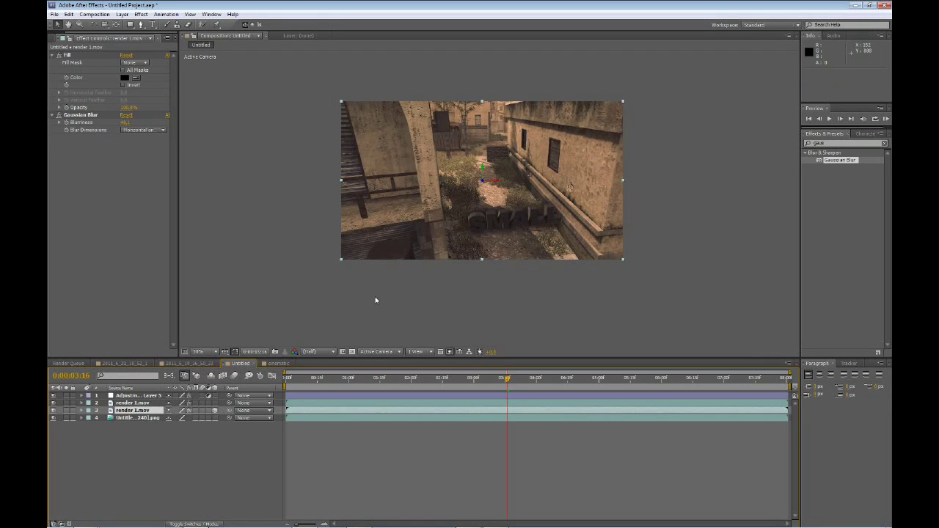
{"action": "key", "text": "slash"}
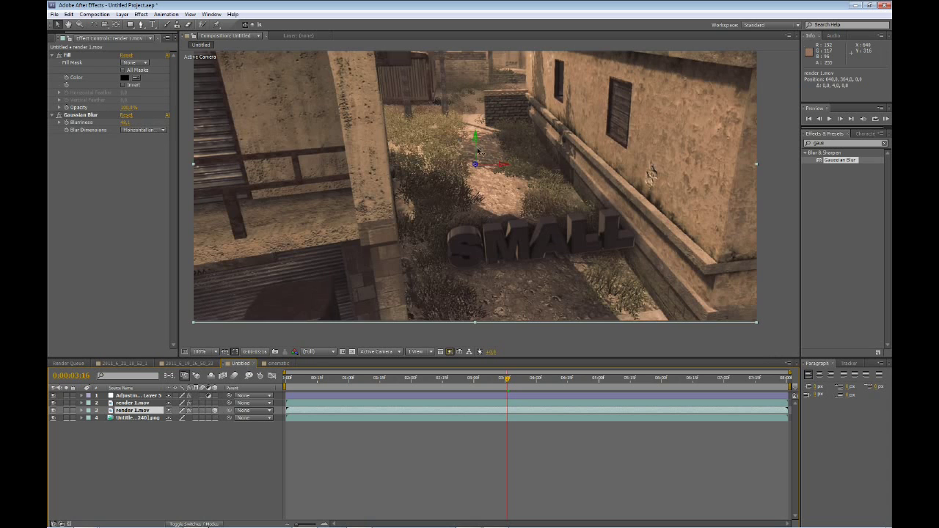
{"action": "left_click_drag", "start_coordinate": [478, 150], "coordinate": [482, 180]}
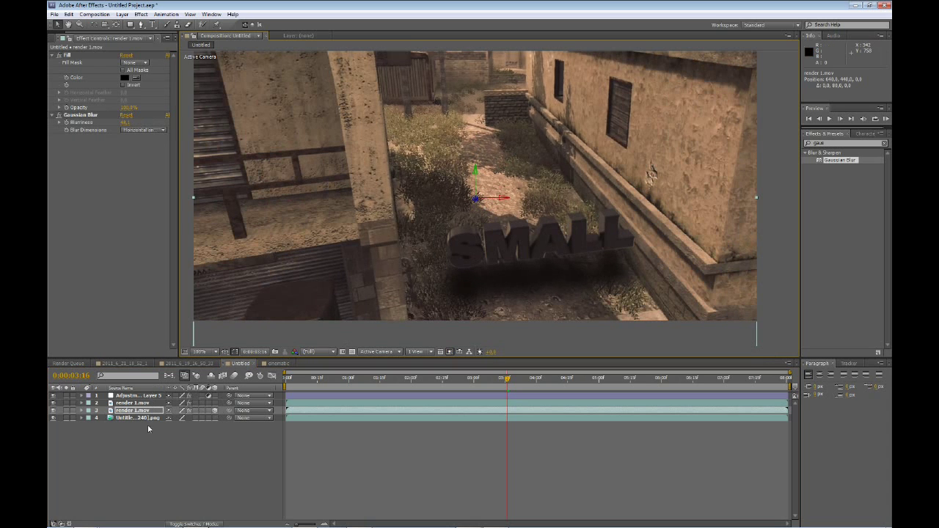
- Reduce the opacity of the lower render 1.mov layer to make the black shadow lighter
{"action": "key", "text": "alt+shift+t"}
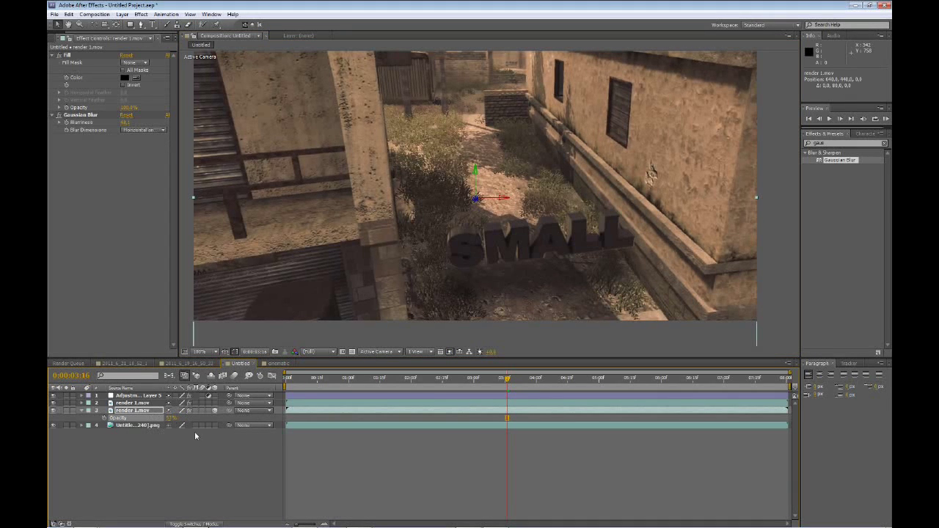
{"action": "left_click", "coordinate": [172, 418]}
{"action": "left_click", "coordinate": [193, 478]}
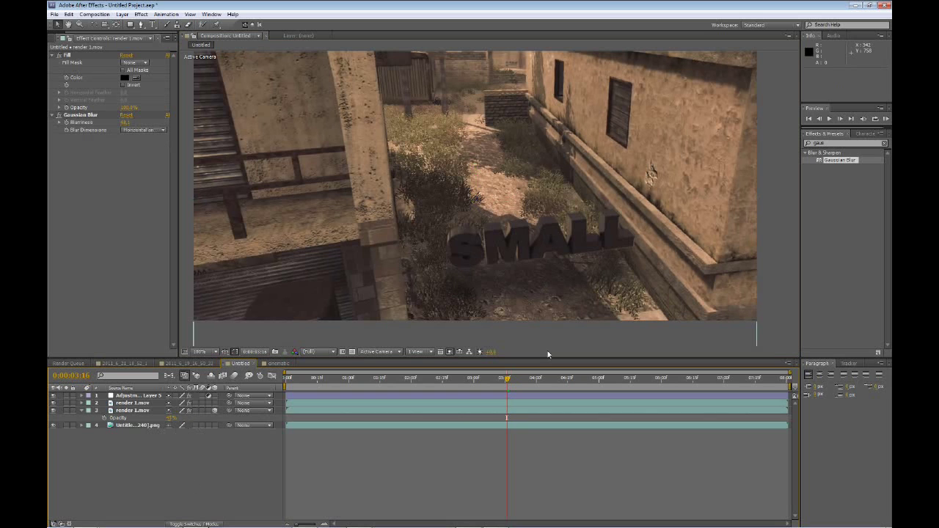
- Play a RAM preview of the Untitled composition to check the SMALL text and its shadow in motion, and stop it
{"action": "left_click", "coordinate": [886, 119]}
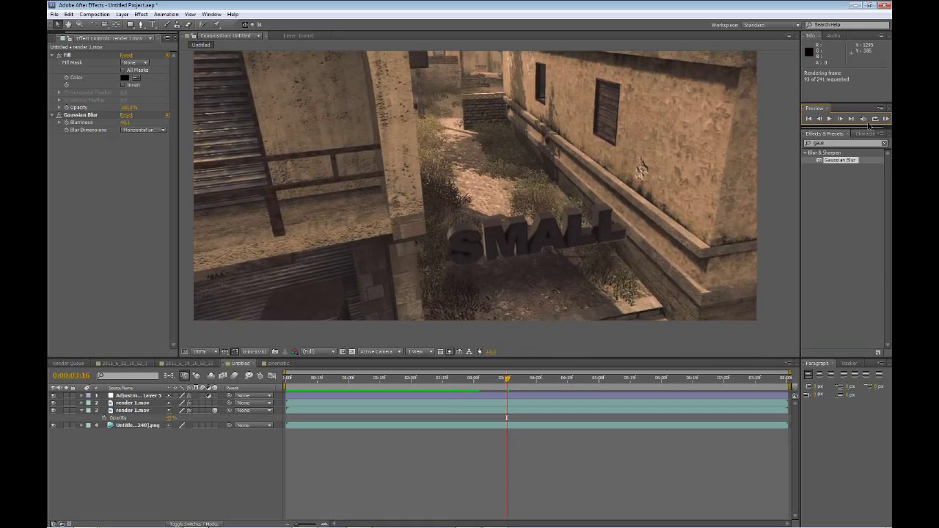
{"action": "left_click", "coordinate": [887, 120]}
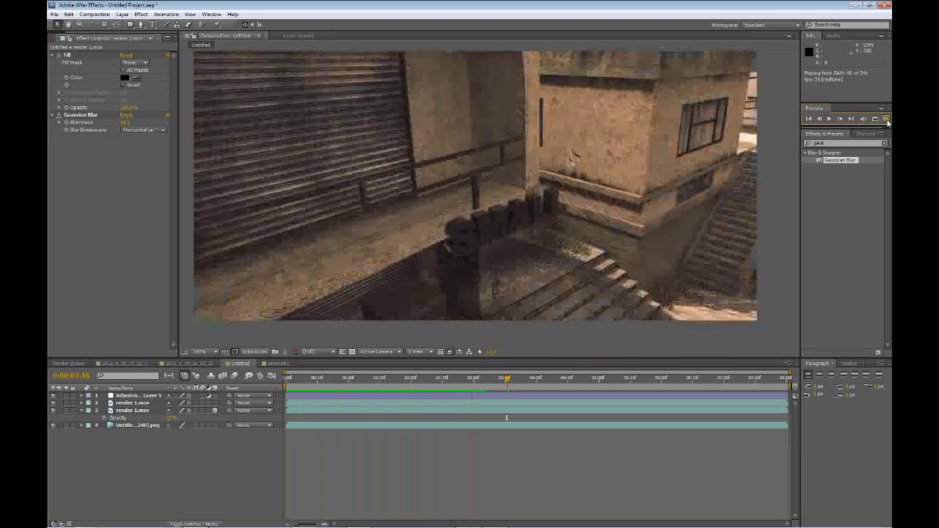
{"action": "left_click", "coordinate": [886, 120]}
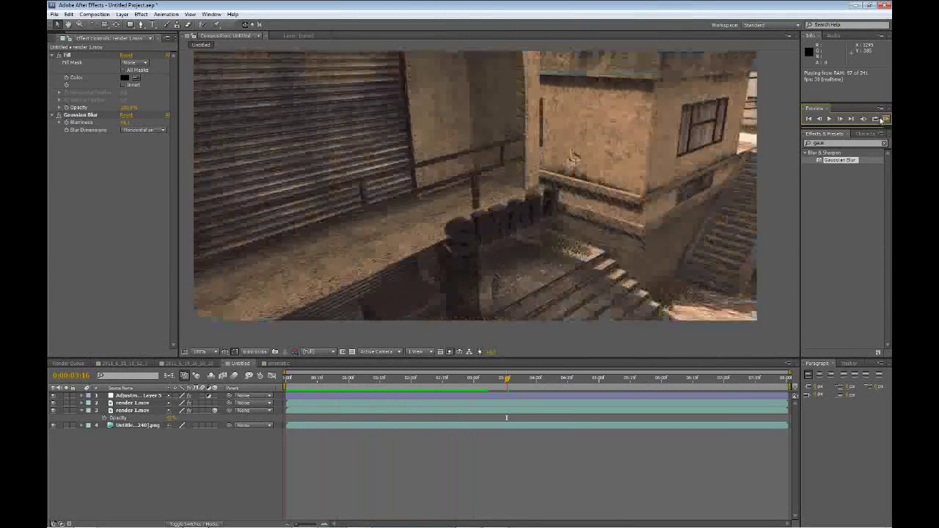
{"action": "key", "text": "space"}
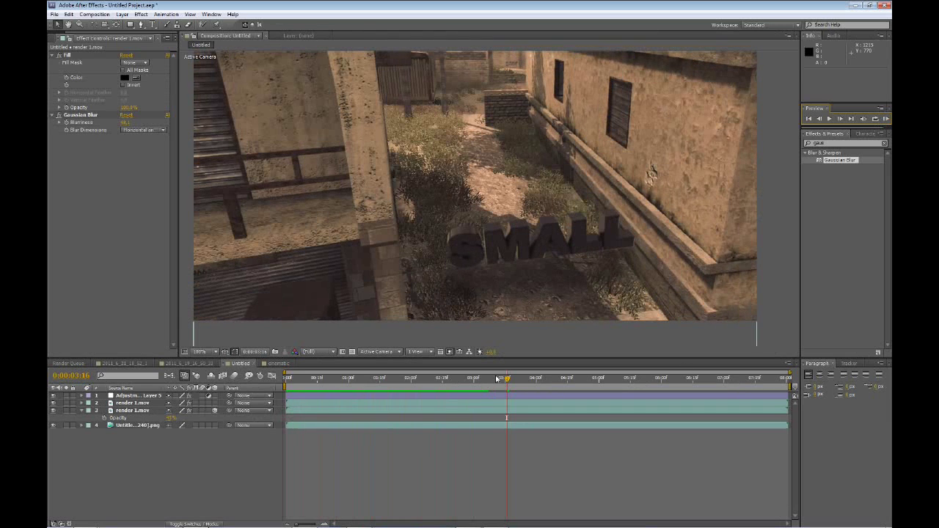
- Move the current time to 0:00:03:28 and show the layers' blending modes and track mattes in the timeline
{"action": "left_click_drag", "start_coordinate": [508, 379], "coordinate": [529, 378]}
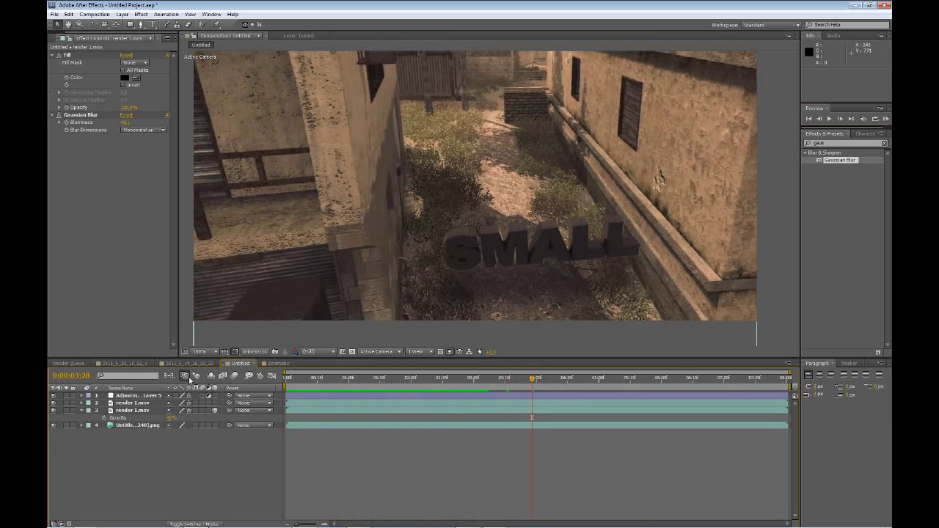
{"action": "left_click", "coordinate": [187, 523]}
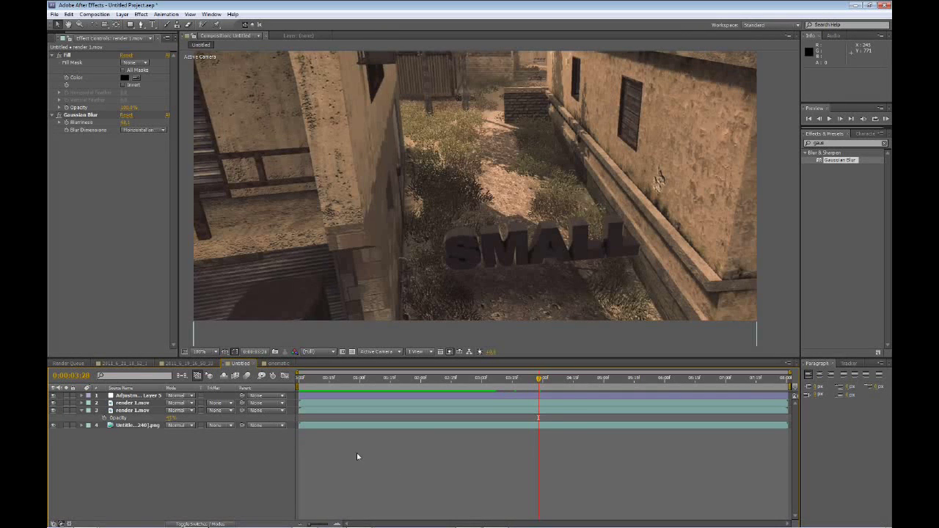
{"action": "mouse_move", "coordinate": [357, 526]}
{"action": "left_click", "coordinate": [468, 520]}
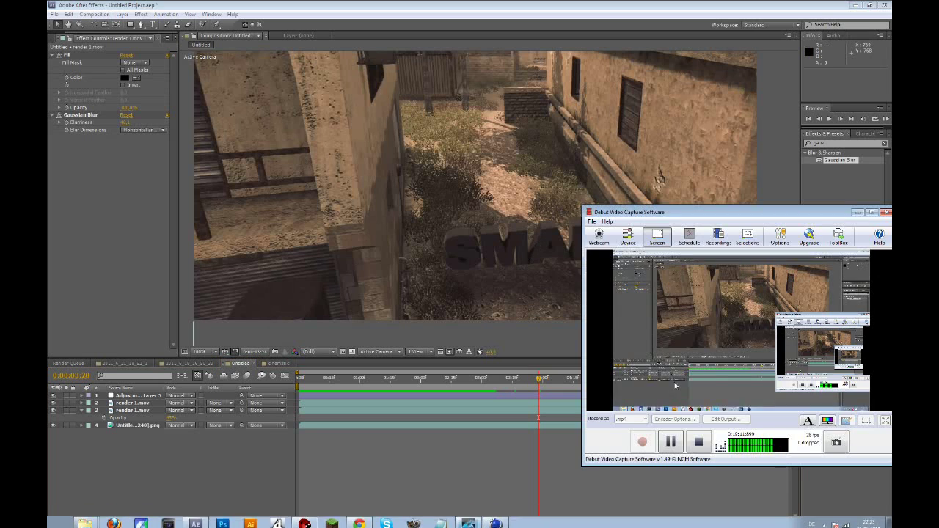